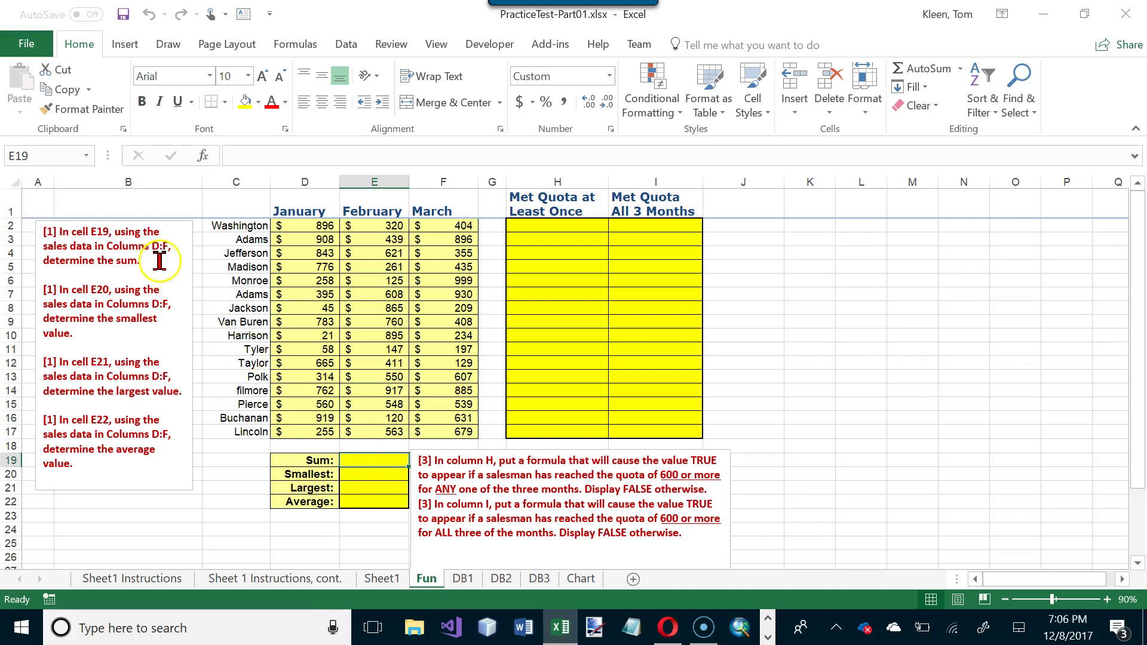
- Total the January to March sales data with SUM over D2:F17 in cell E19
triple_click(72, 232)
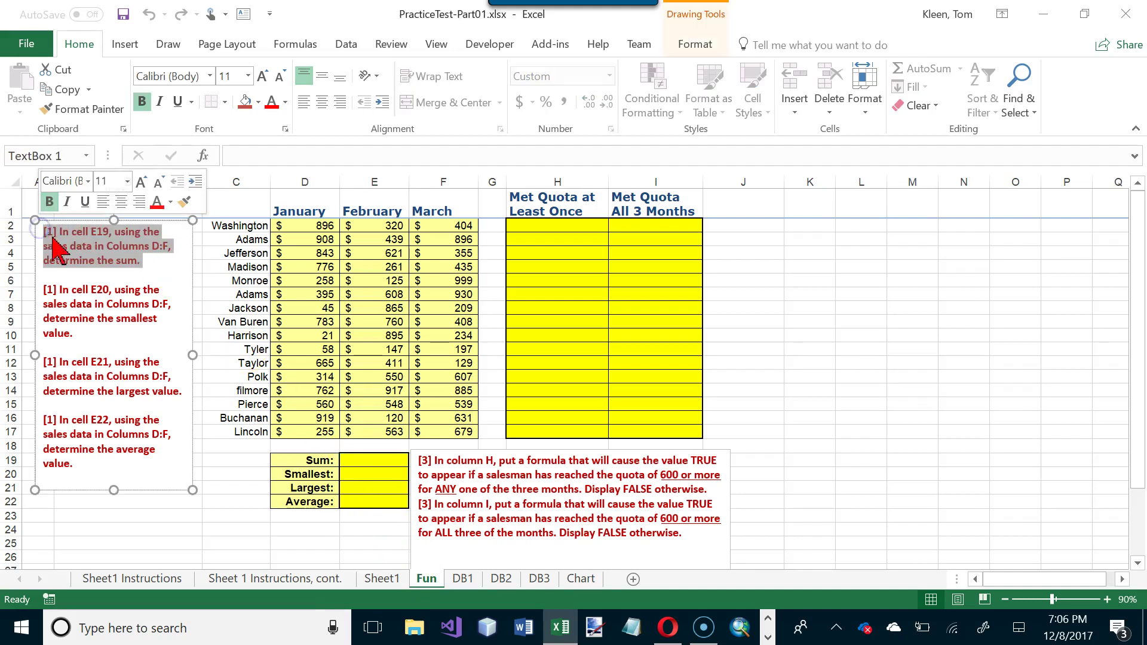
drag(301, 225, 446, 432)
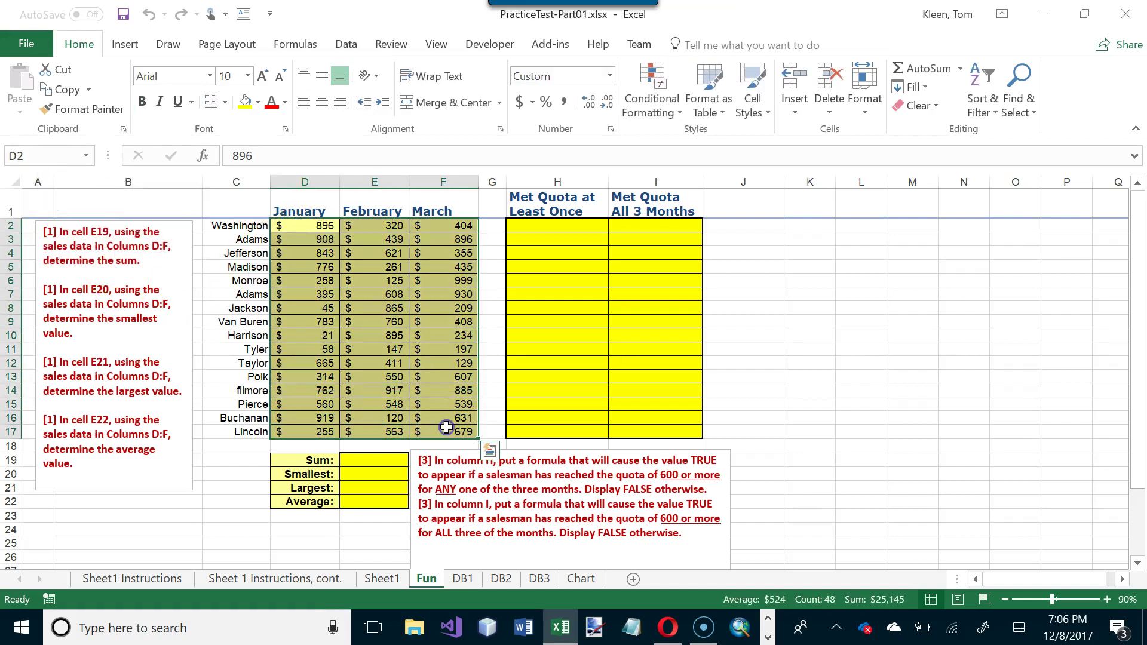
click(377, 460)
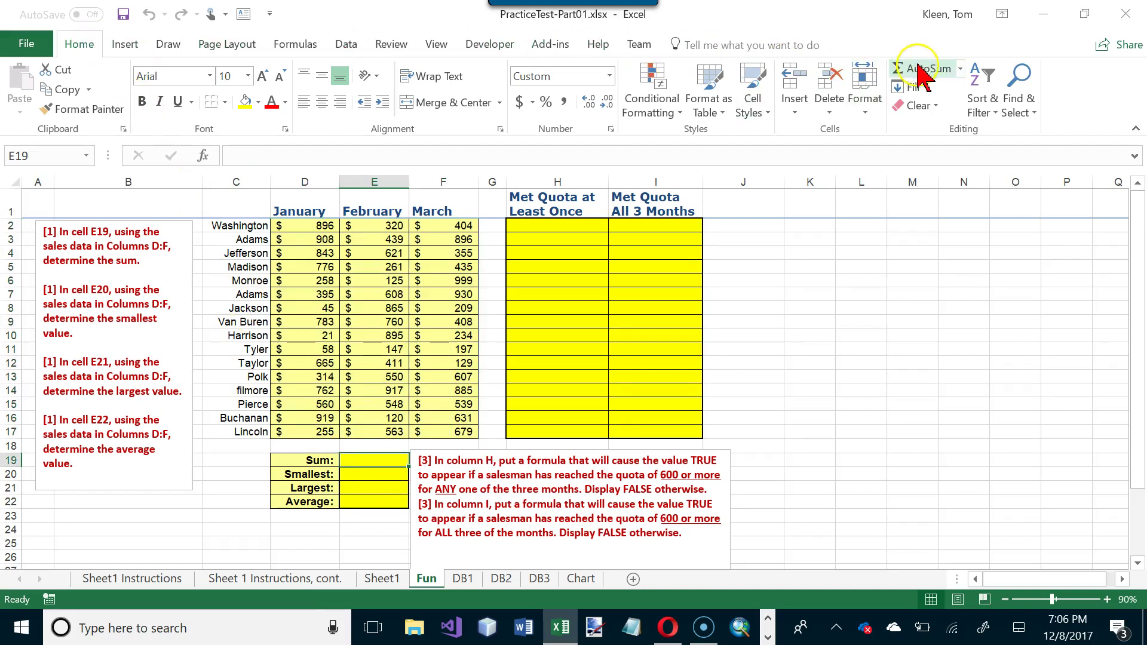
click(960, 69)
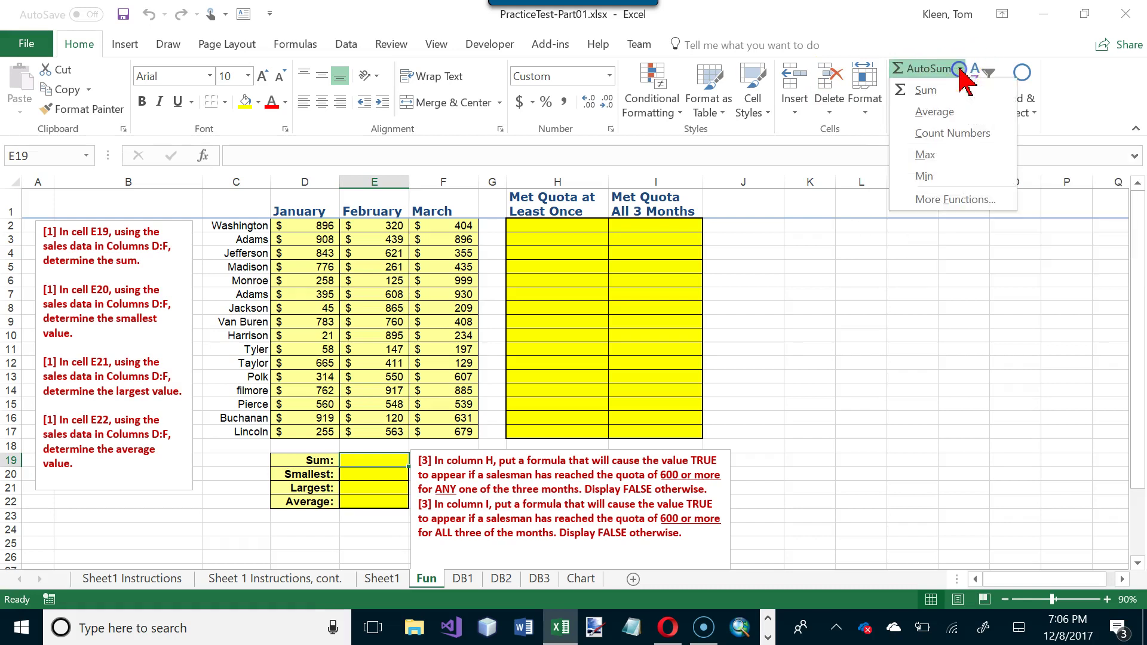
click(925, 90)
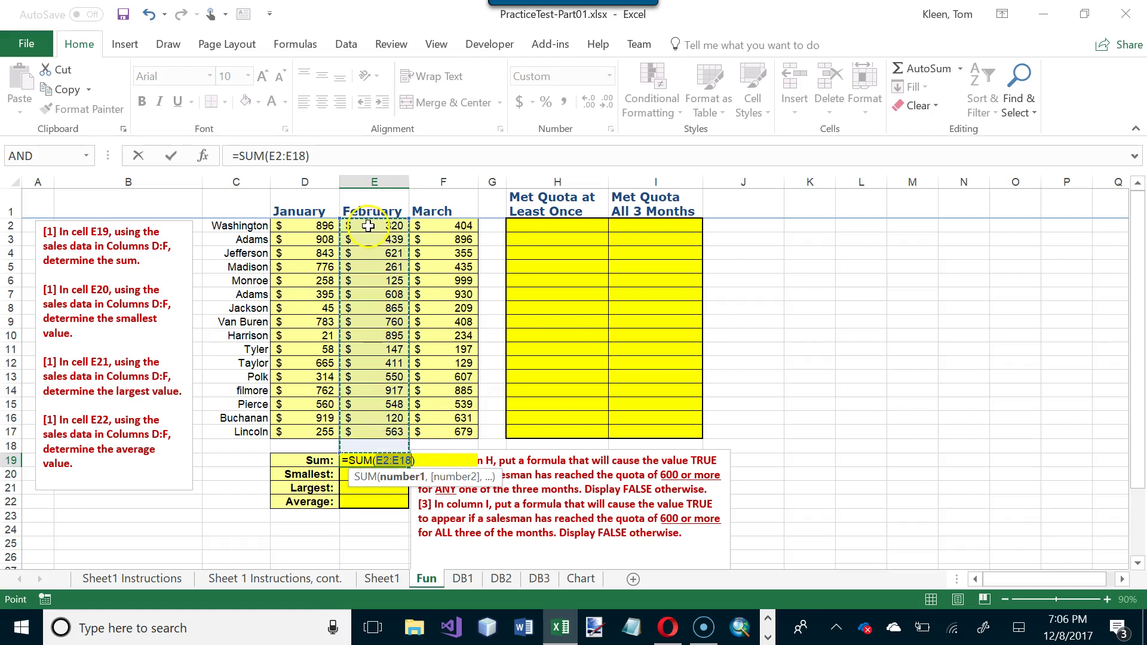
click(319, 225)
drag(318, 224, 434, 430)
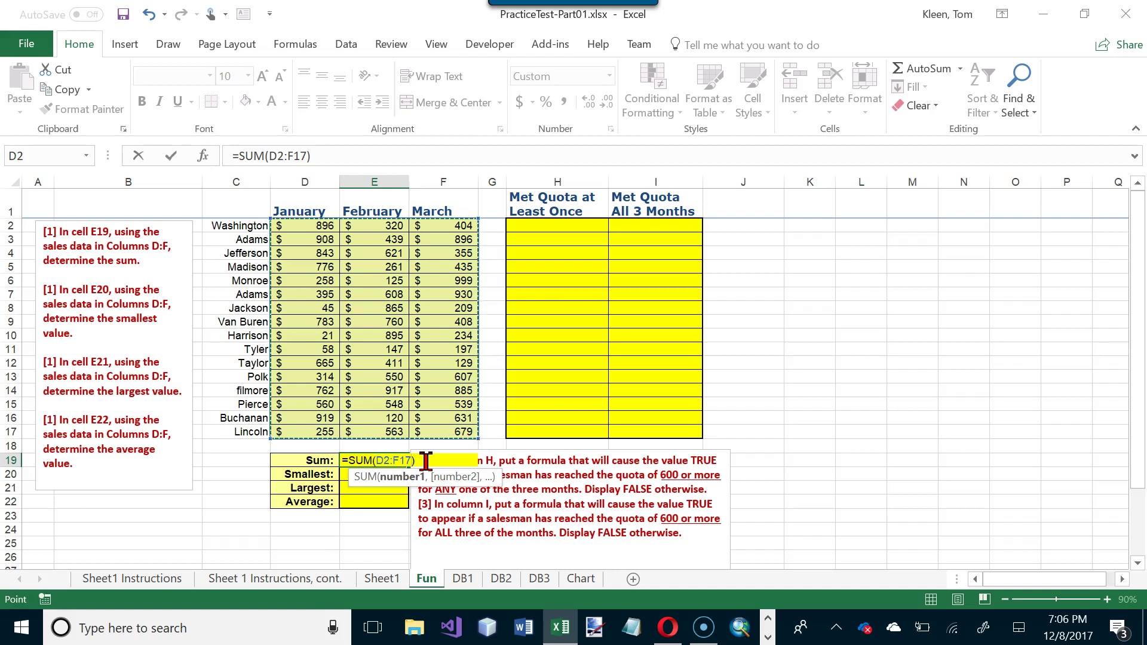
key(Return)
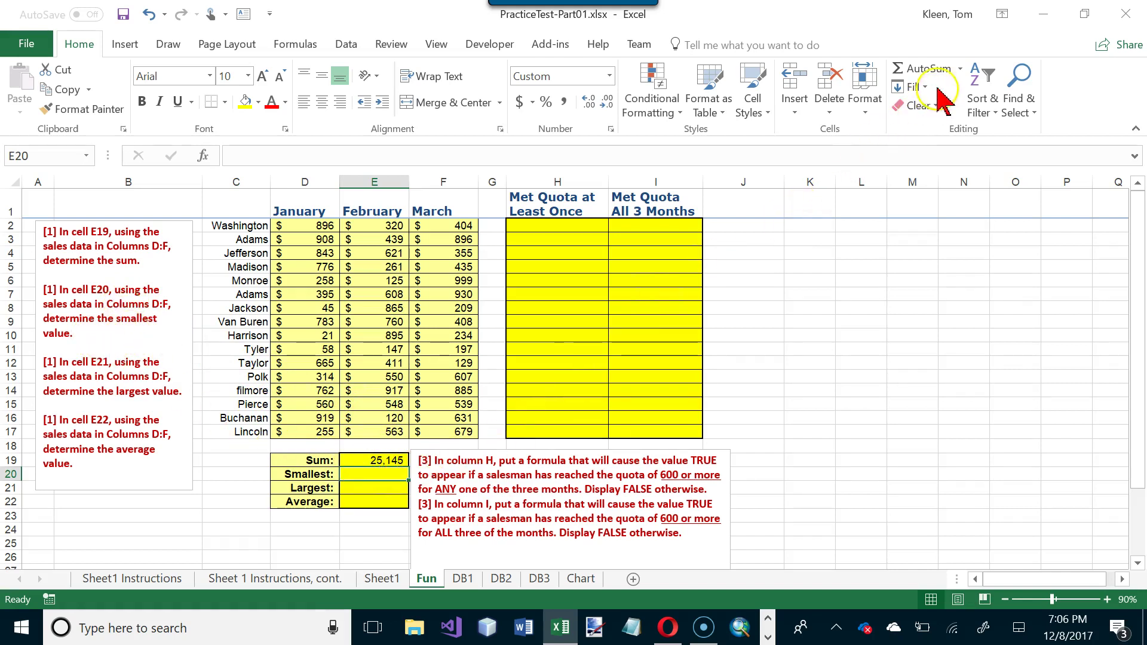
- Find the smallest sales value with MIN over D2:F17 in cell E20
click(959, 68)
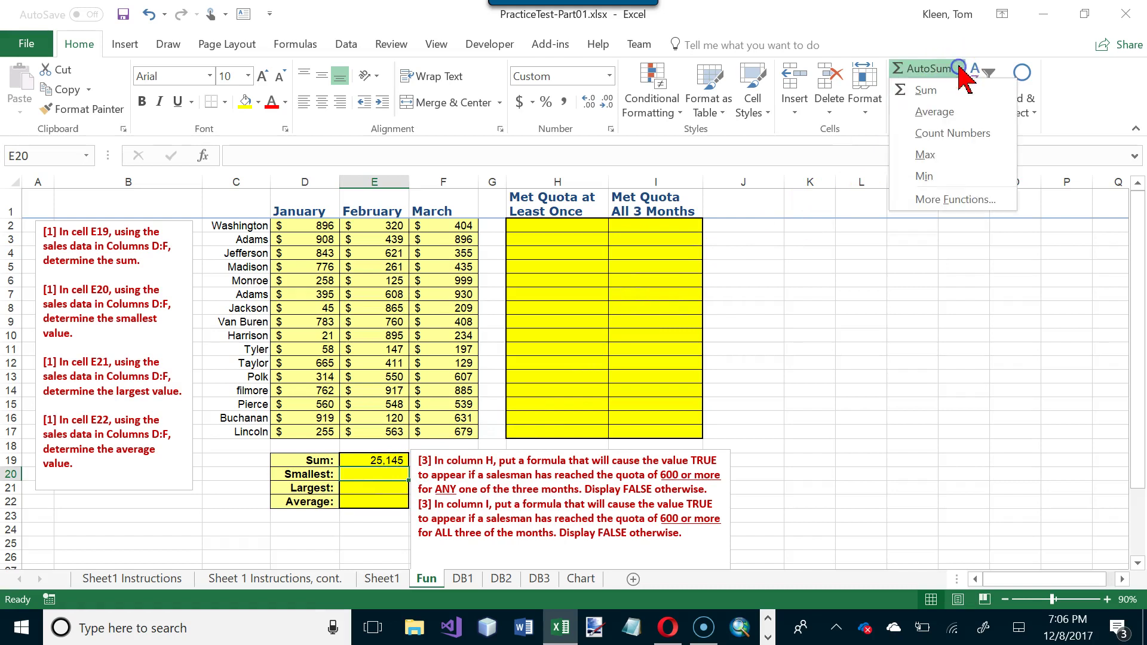
click(927, 176)
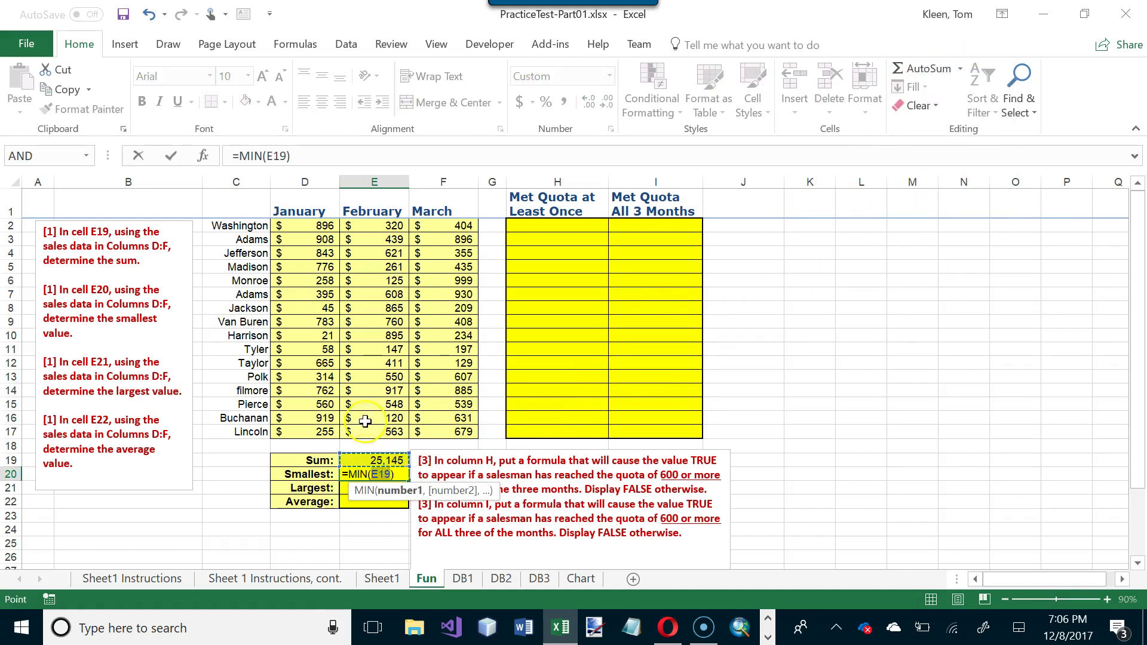
drag(318, 225, 431, 431)
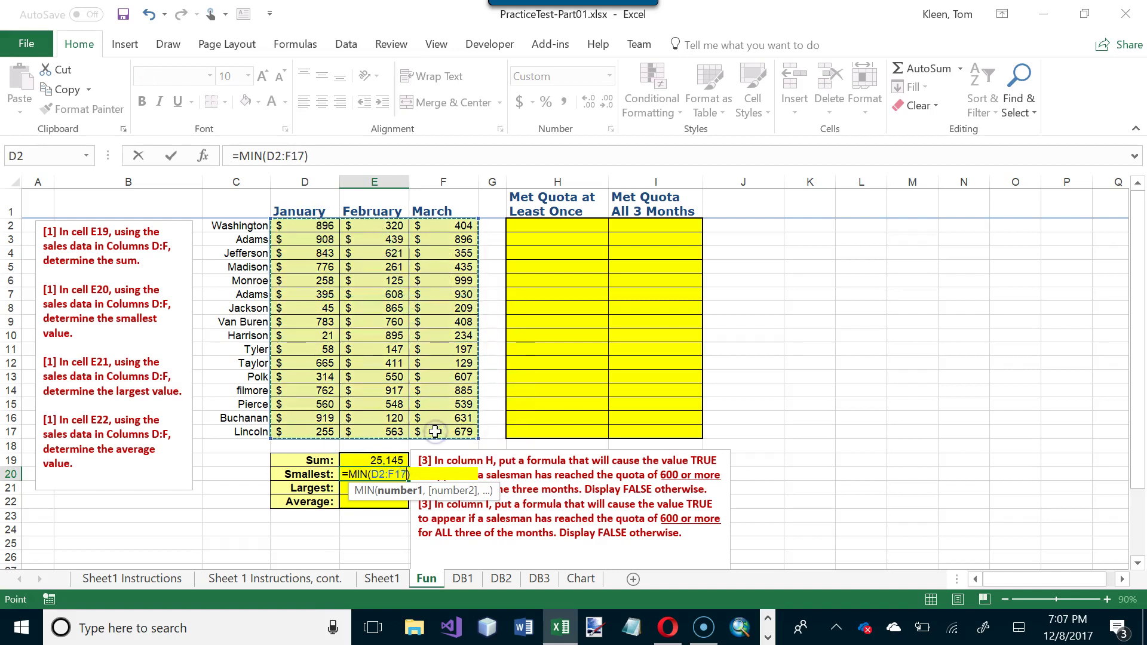
key(Return)
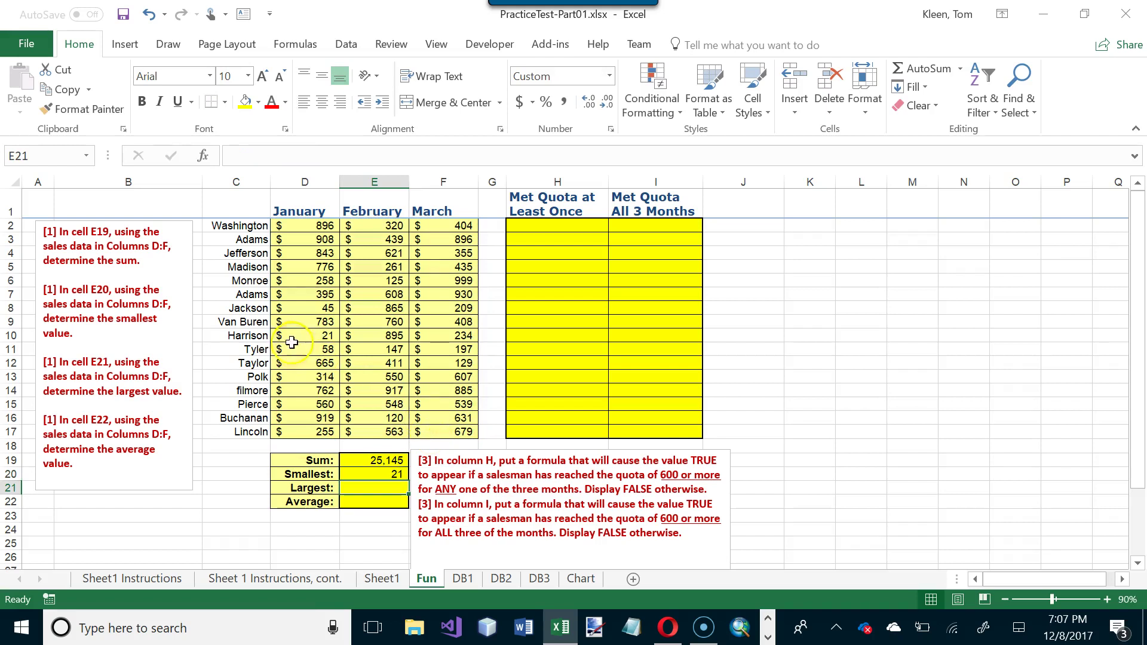
click(324, 335)
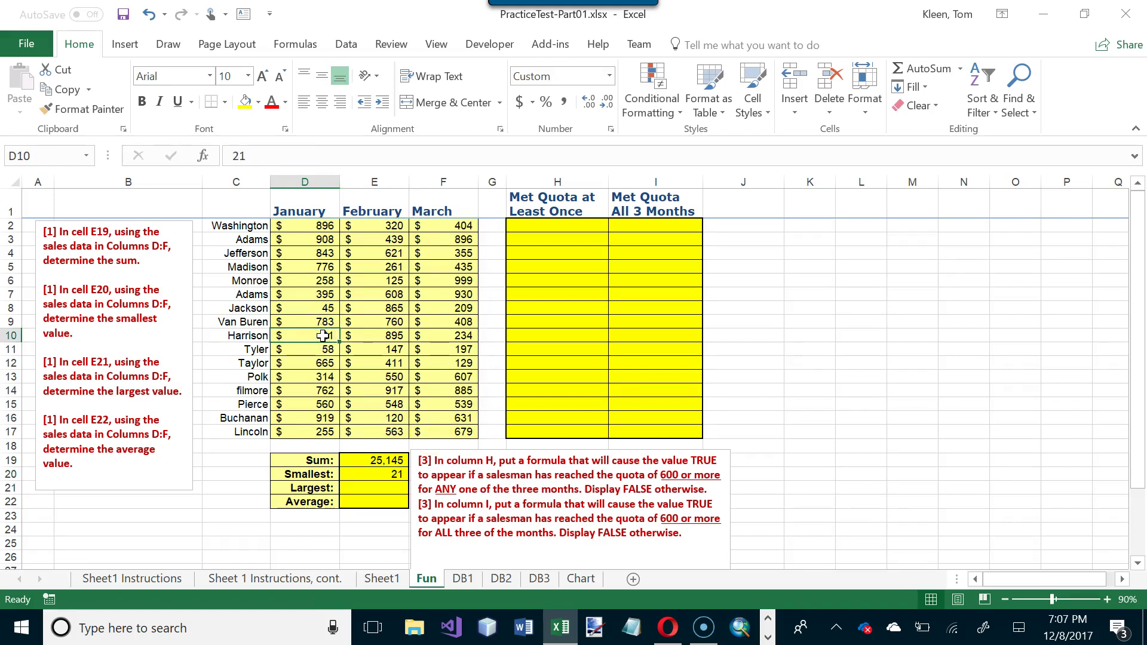
key(Up)
key(Up)
key(Up)
key(Up)
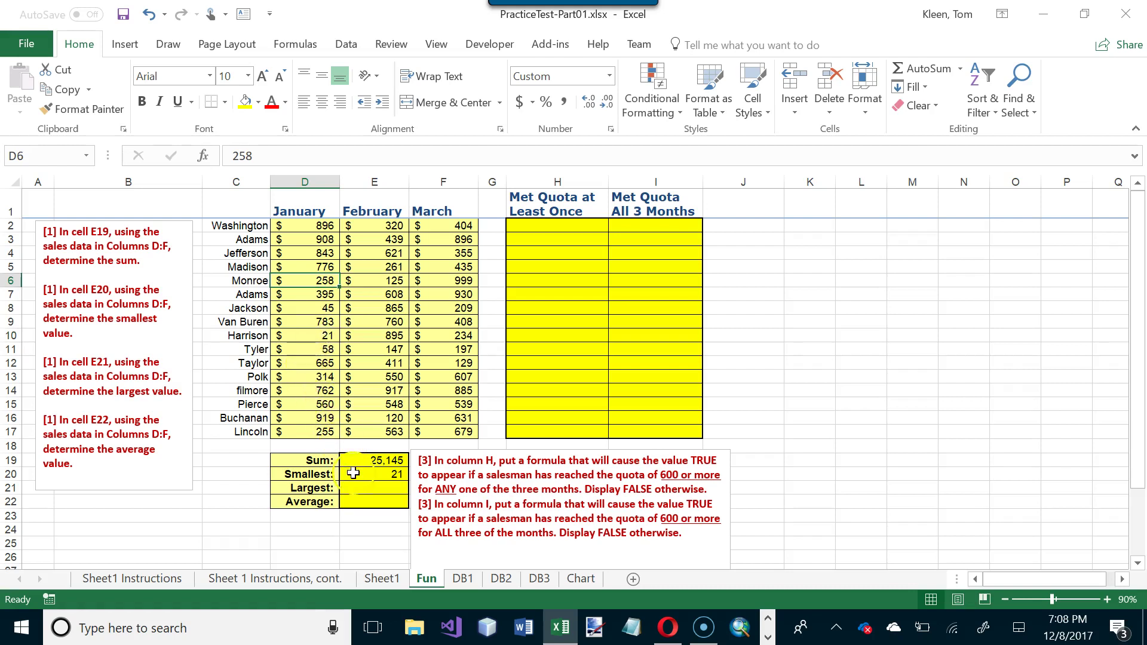
- Find the largest sales value with MAX over D2:F17 in cell E21
click(368, 489)
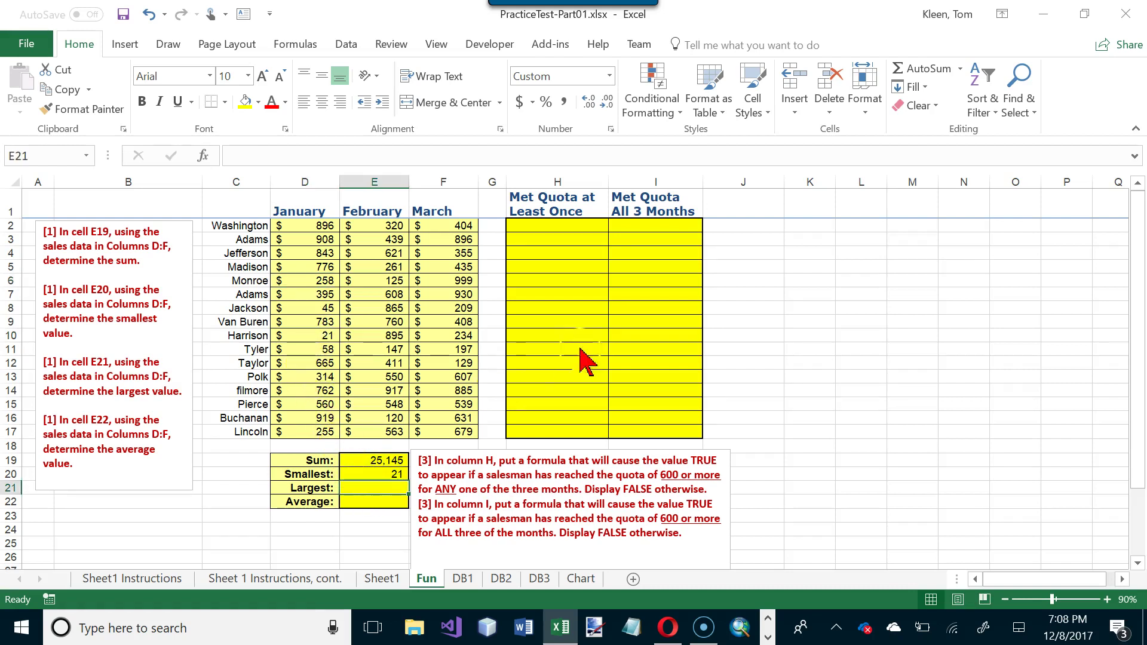
click(961, 69)
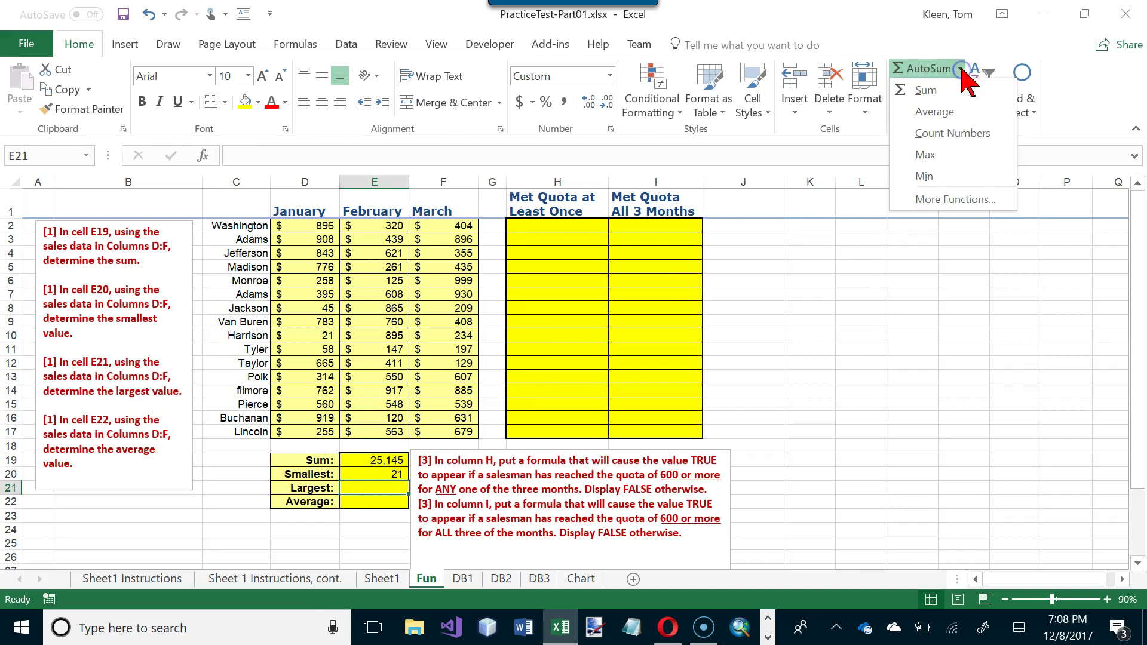
click(926, 156)
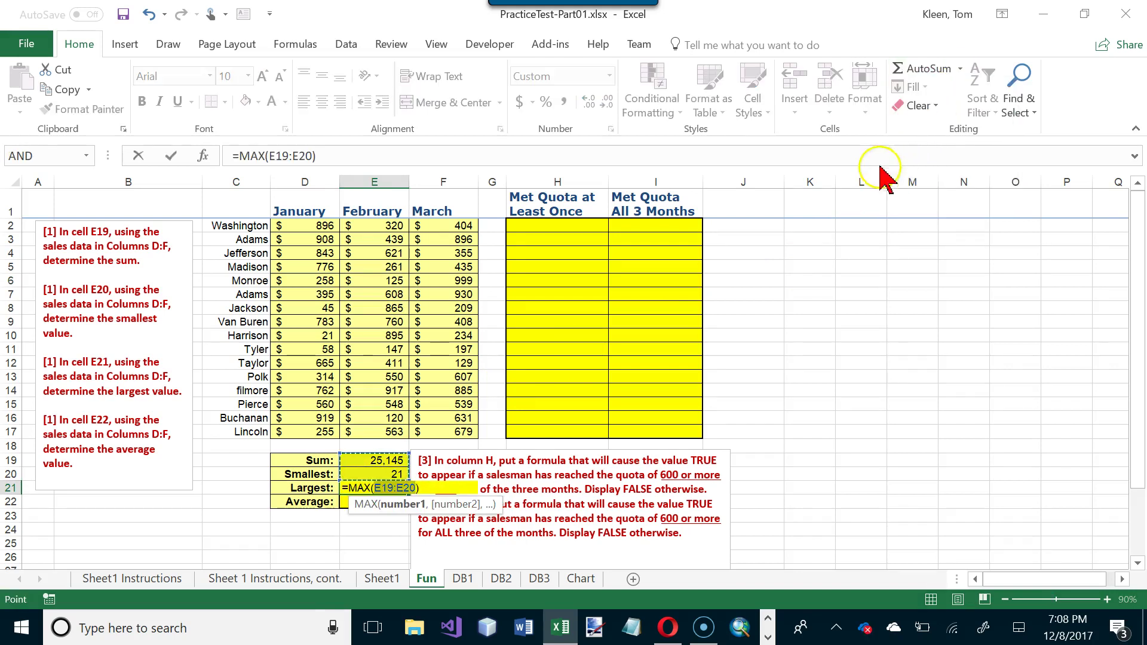
drag(326, 224, 425, 432)
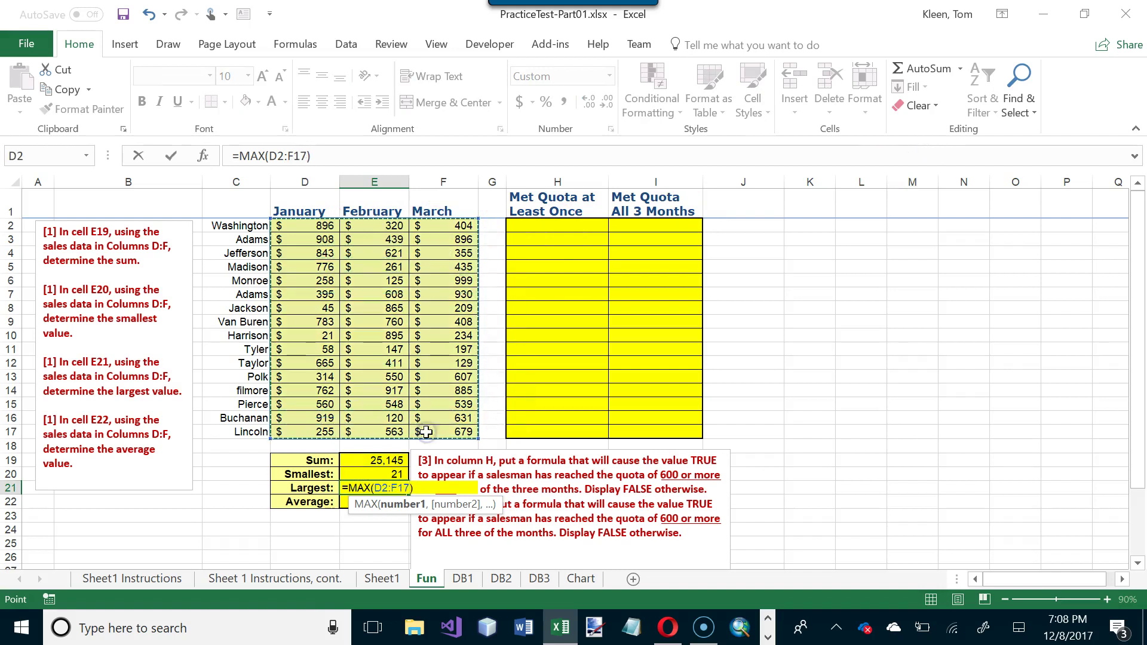
key(Return)
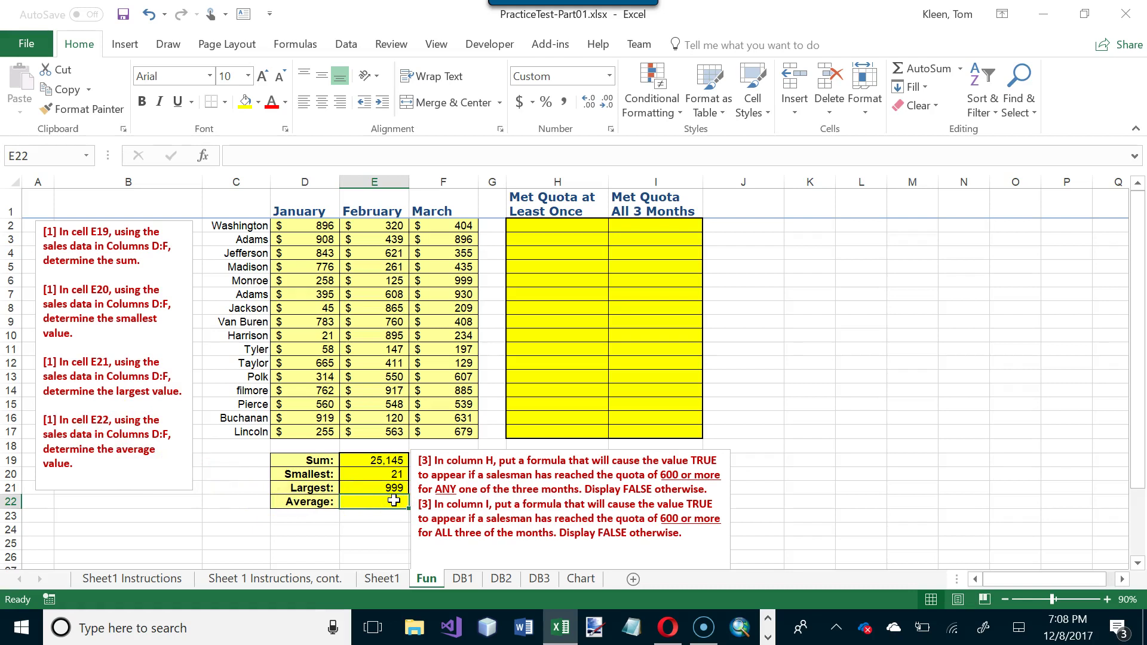
- Calculate the average of all January to March sales figures with AVERAGE in cell E22
click(961, 70)
click(949, 109)
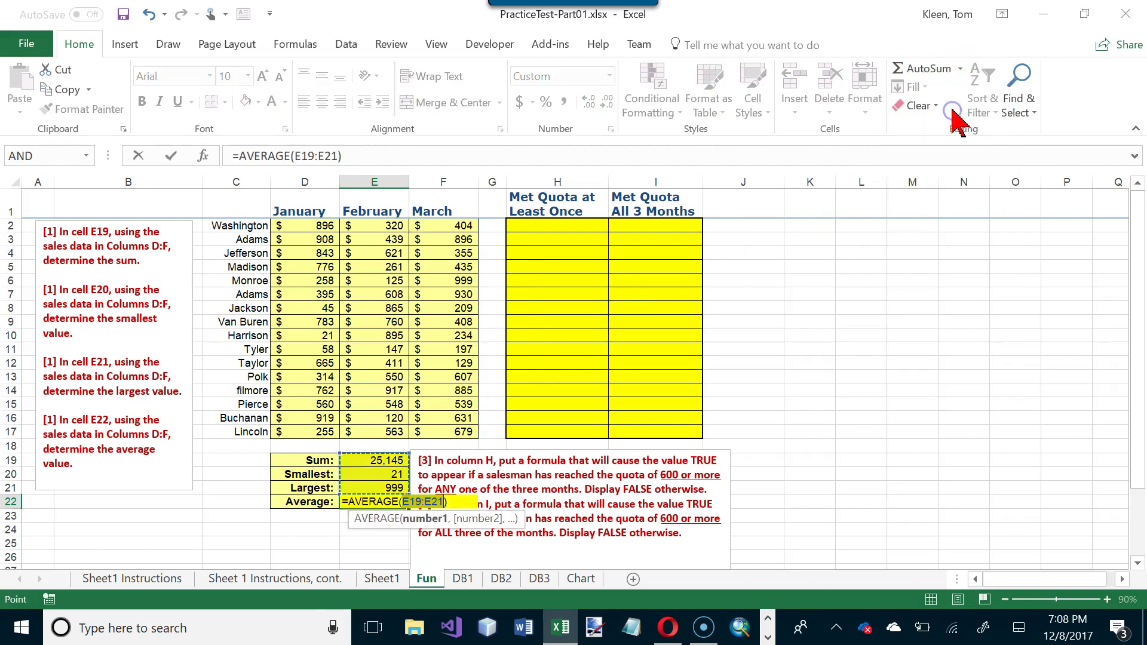
click(317, 229)
drag(317, 229, 452, 442)
key(Return)
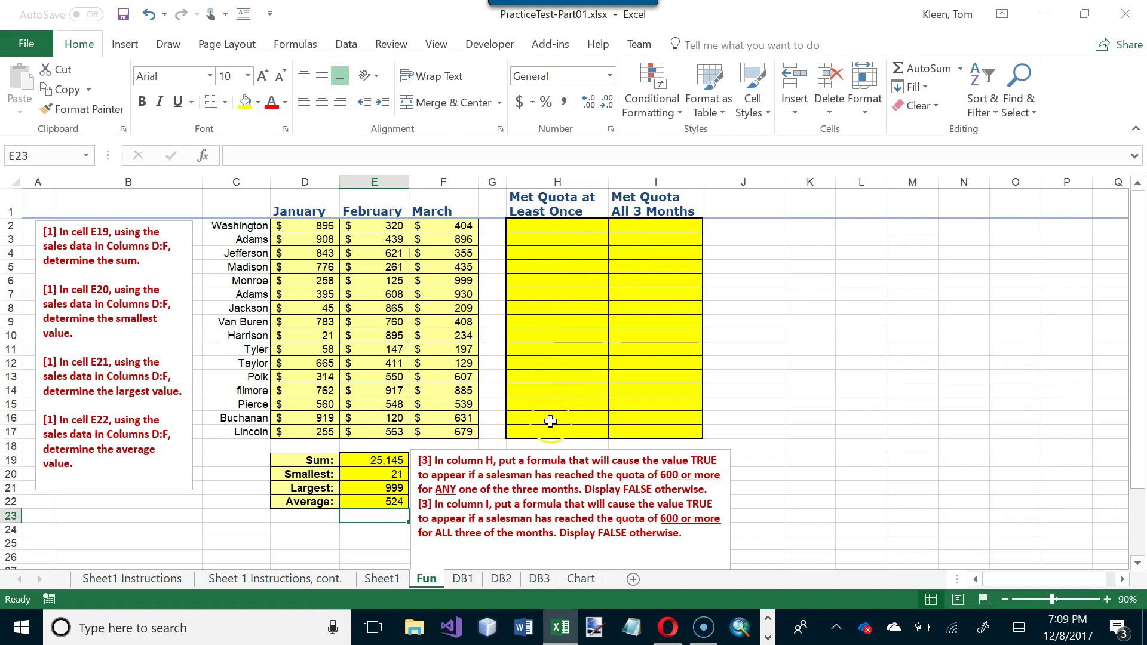
- Start an OR function in cell H2 with D2>=600 as its first condition
drag(710, 491, 416, 461)
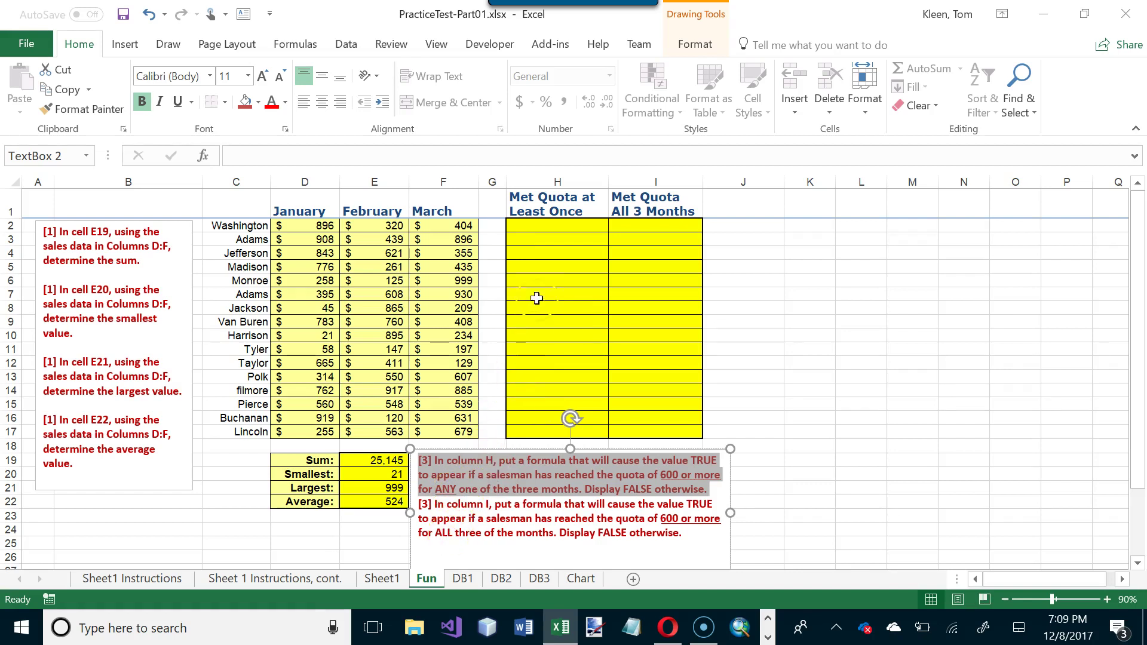
click(546, 222)
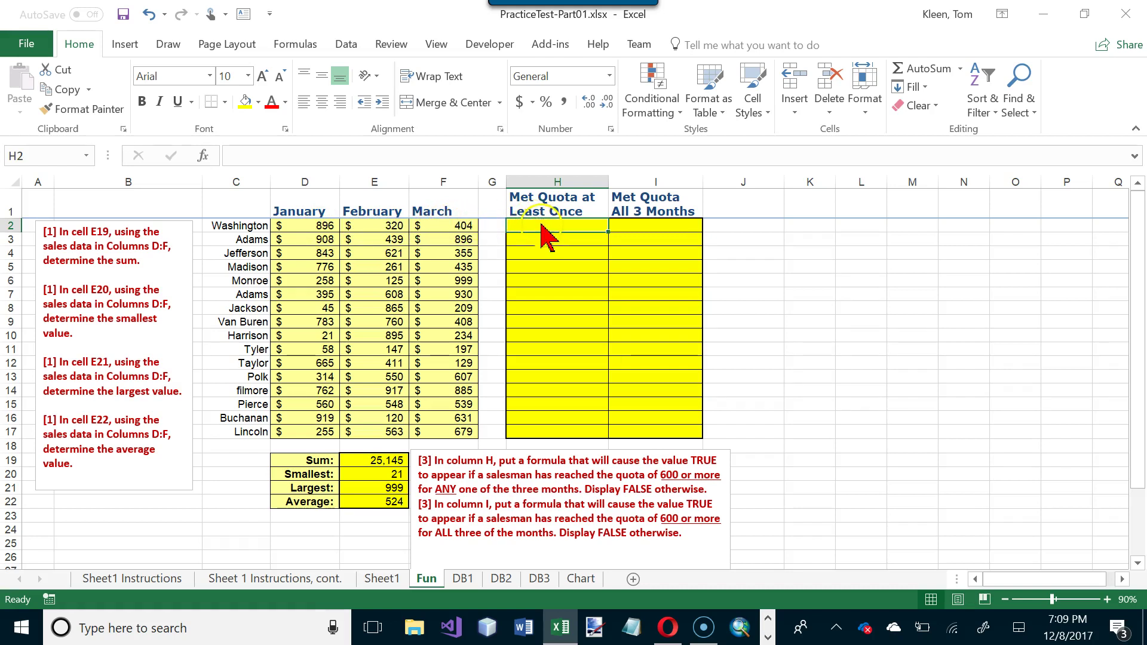
click(304, 45)
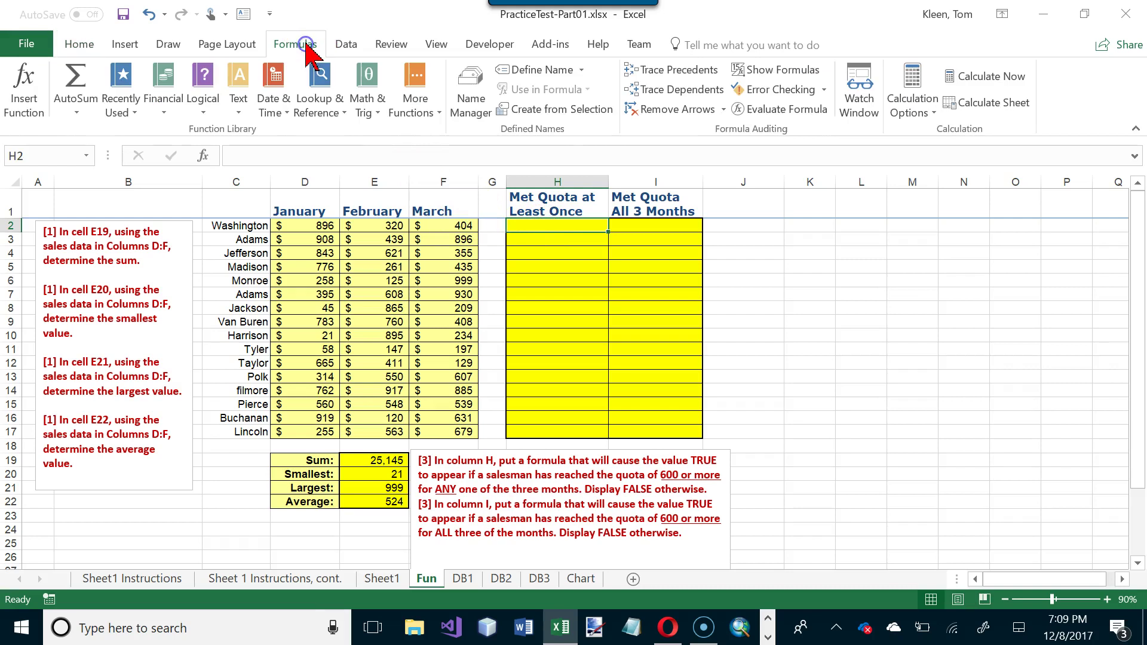
click(204, 111)
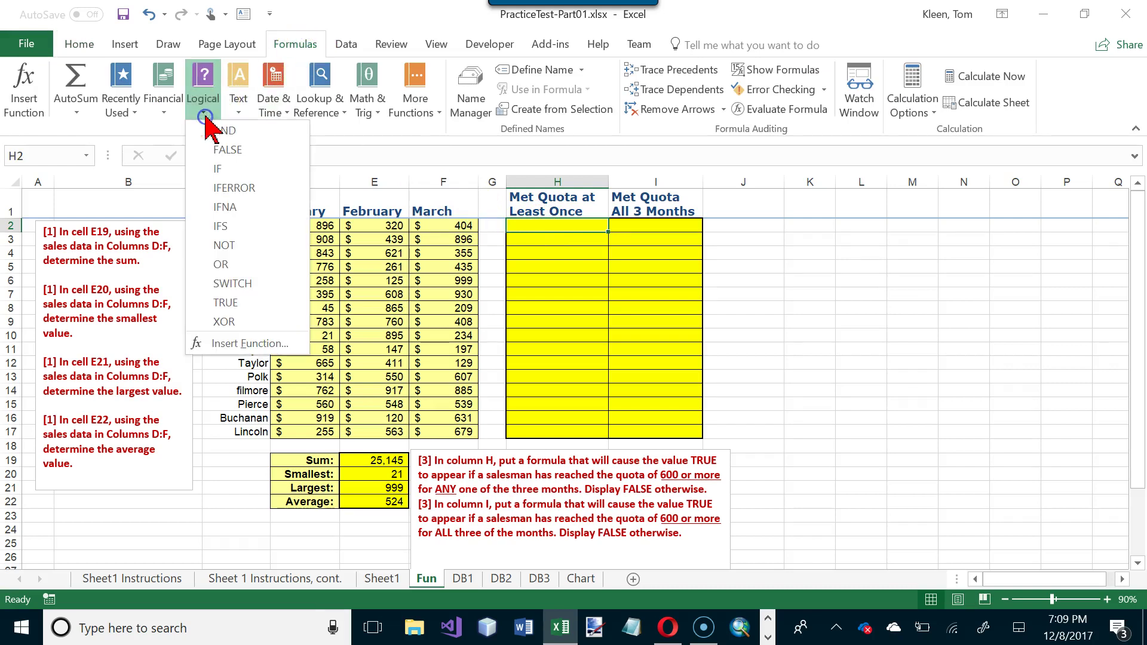
click(223, 264)
click(686, 207)
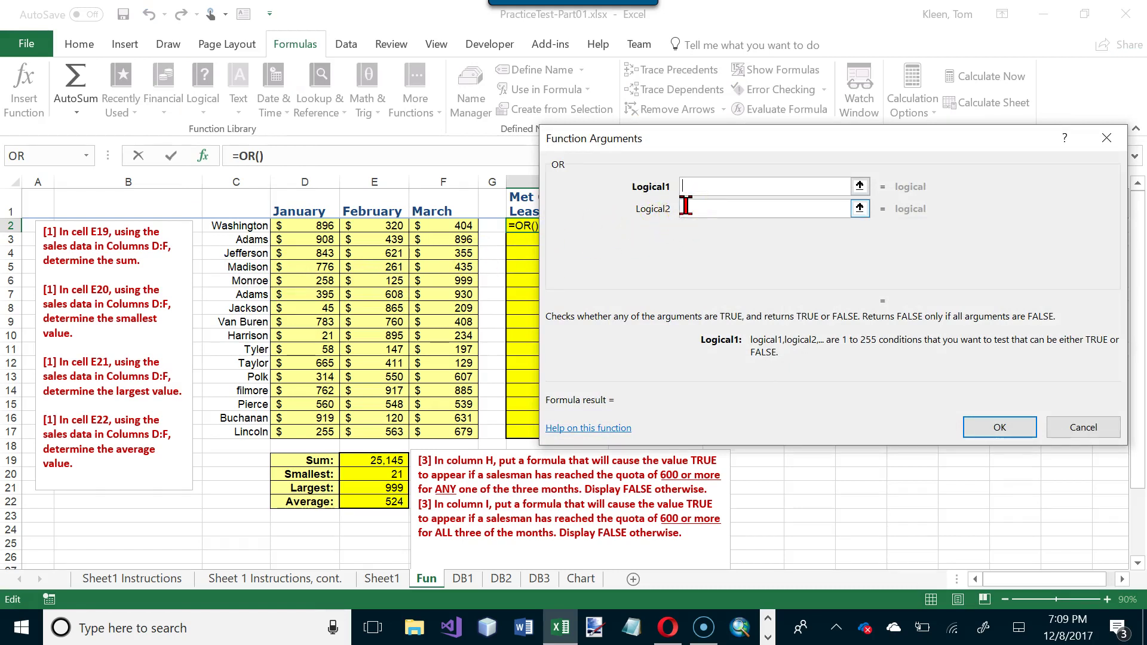
click(328, 226)
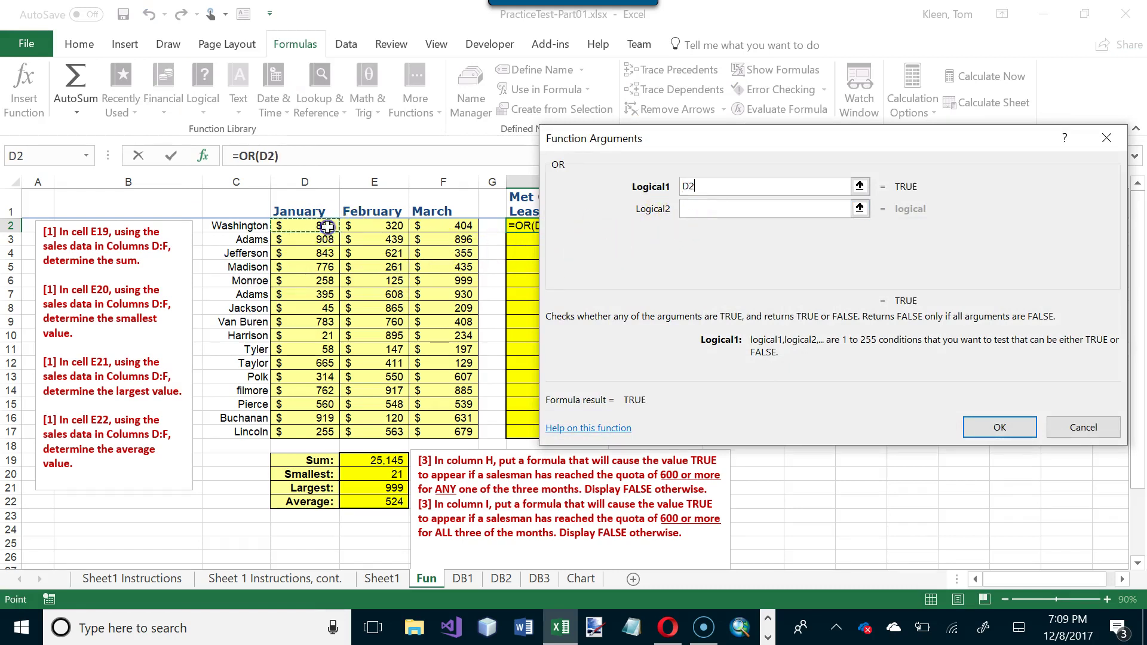
text(>=600)
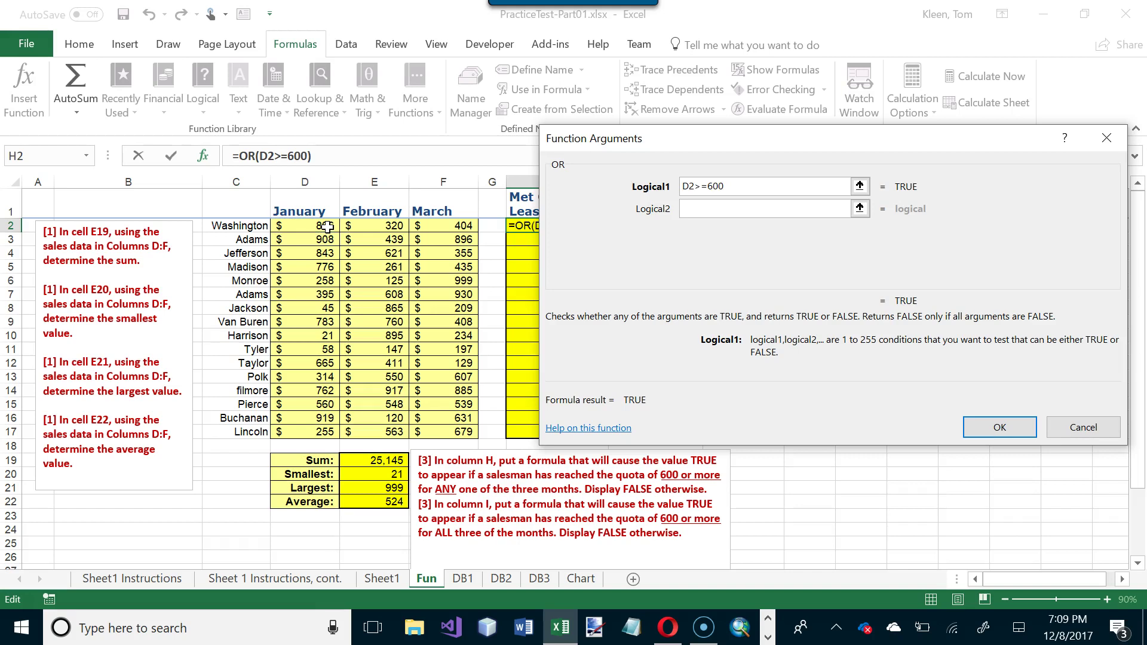
- Add E2>=600 and F2>=600 as the second and third OR conditions and enter the formula
click(705, 206)
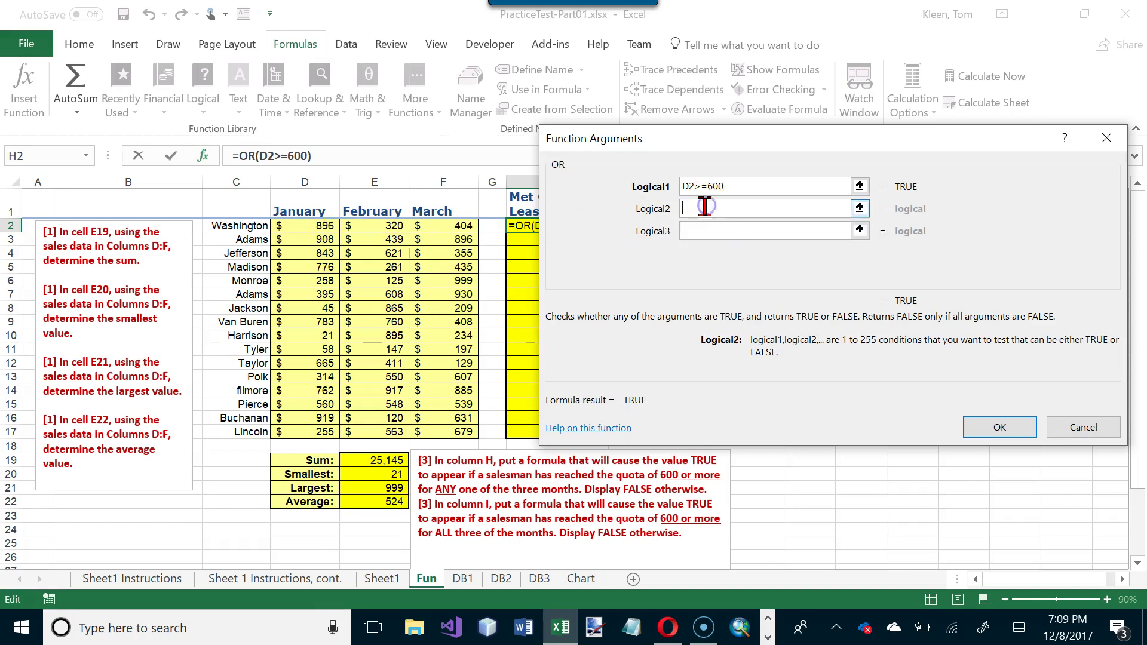
click(396, 229)
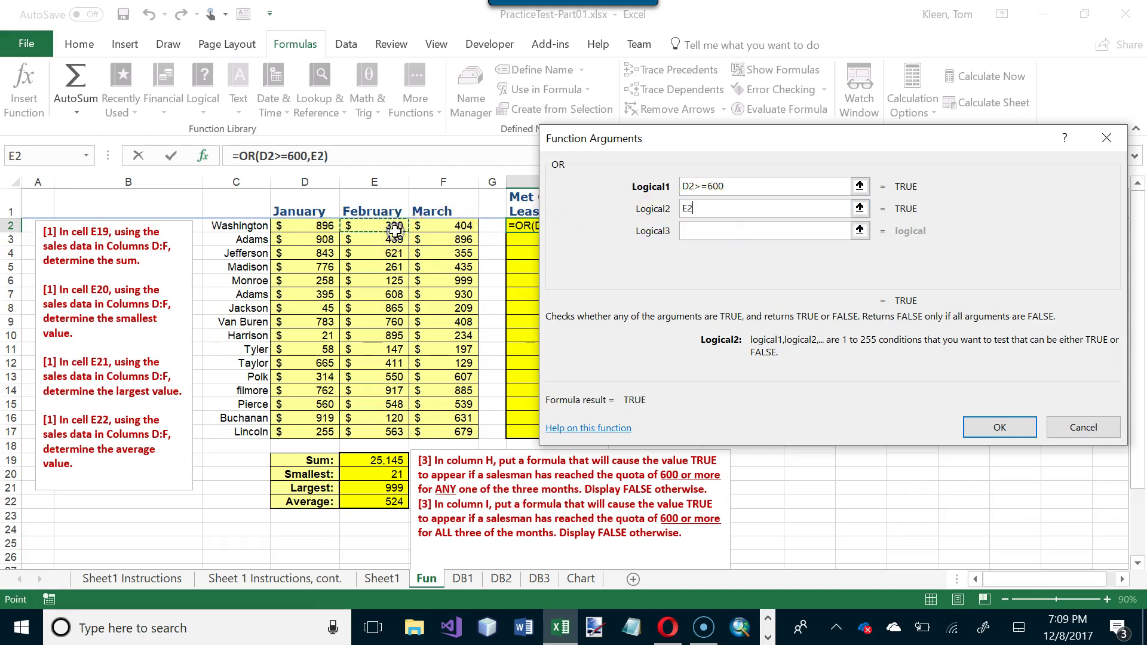
text(>=600)
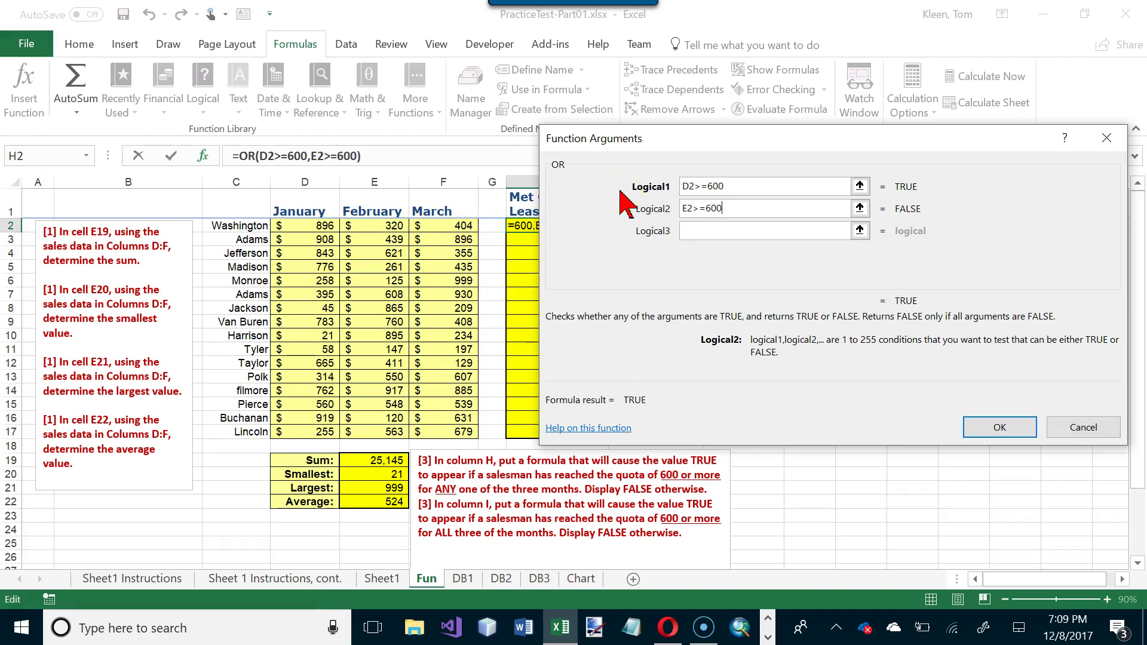
click(705, 237)
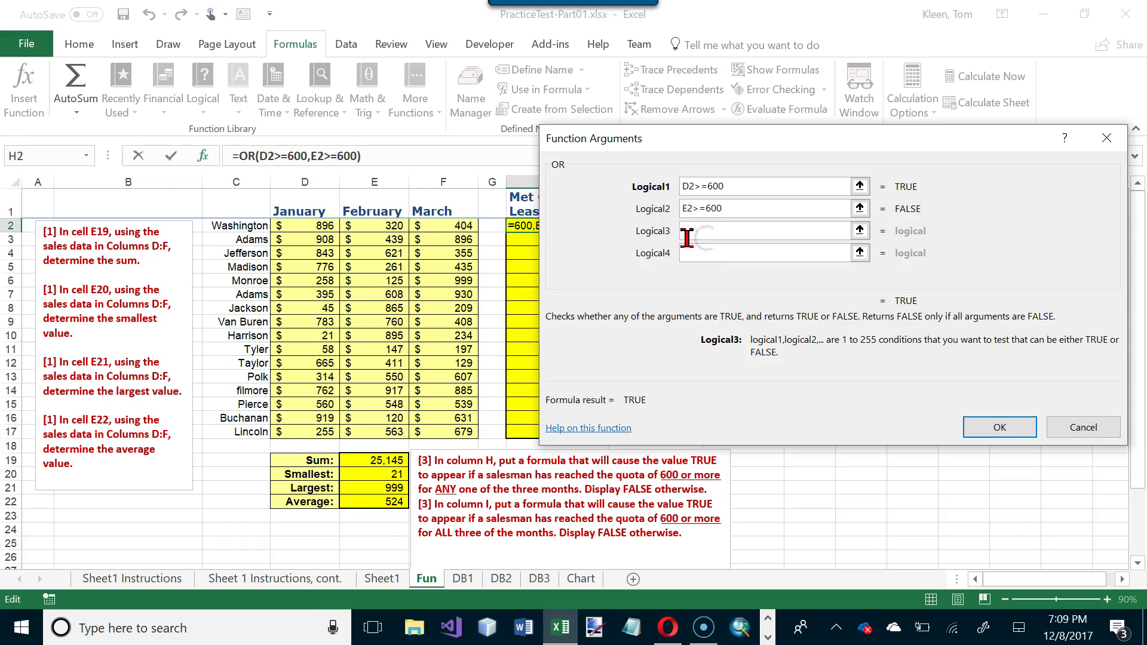
click(462, 230)
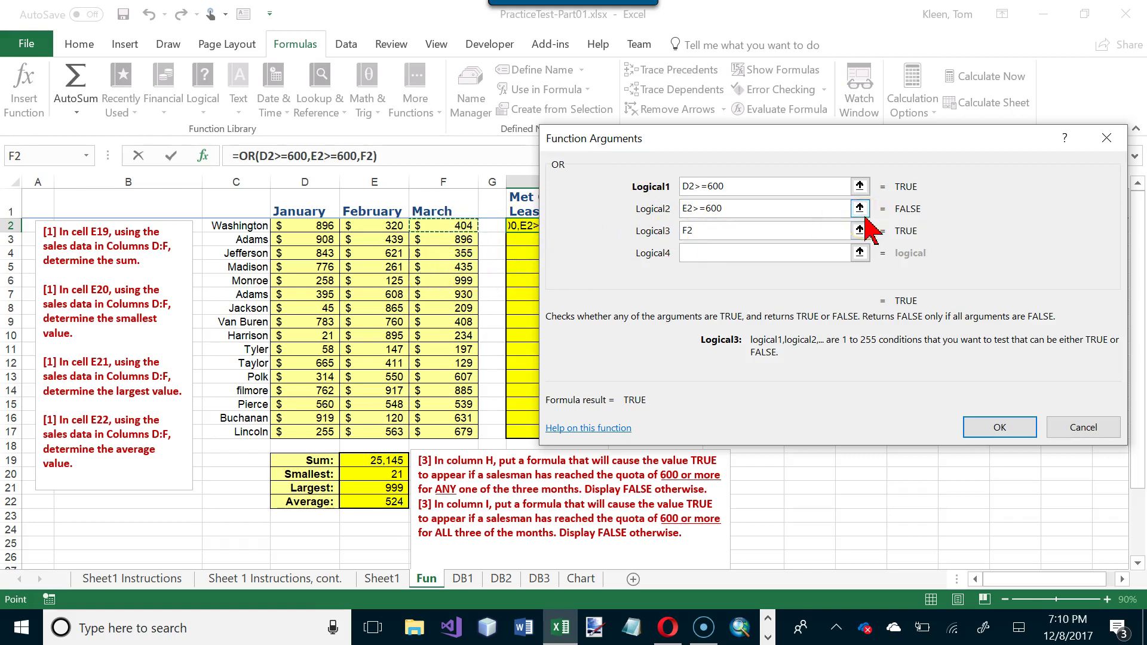
text(>=600)
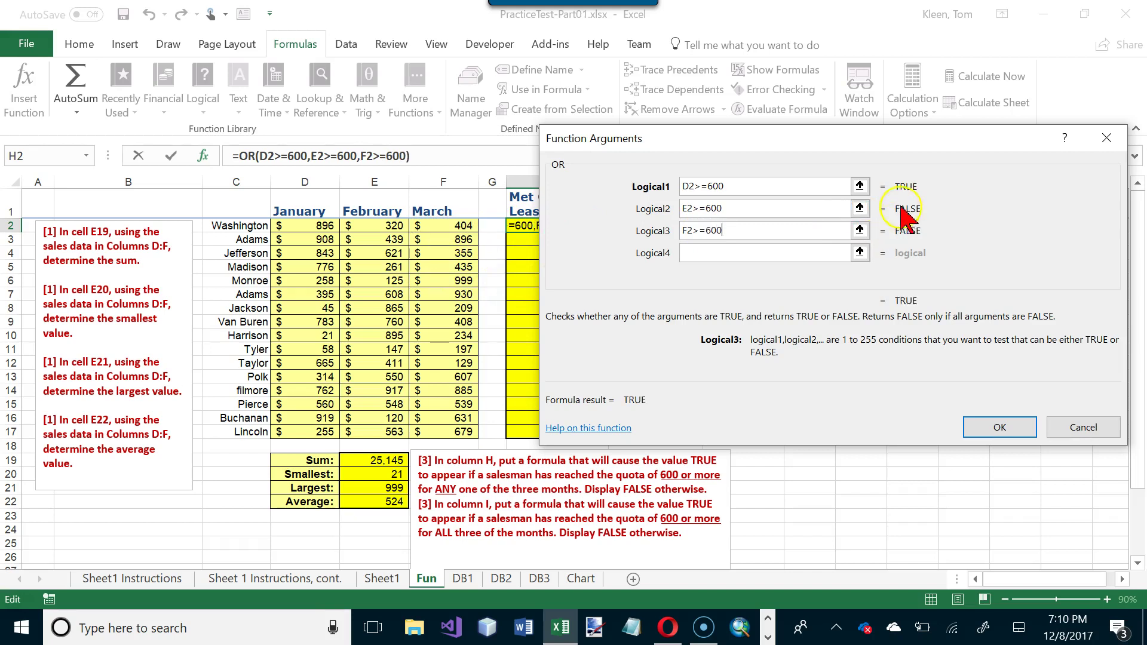
click(915, 309)
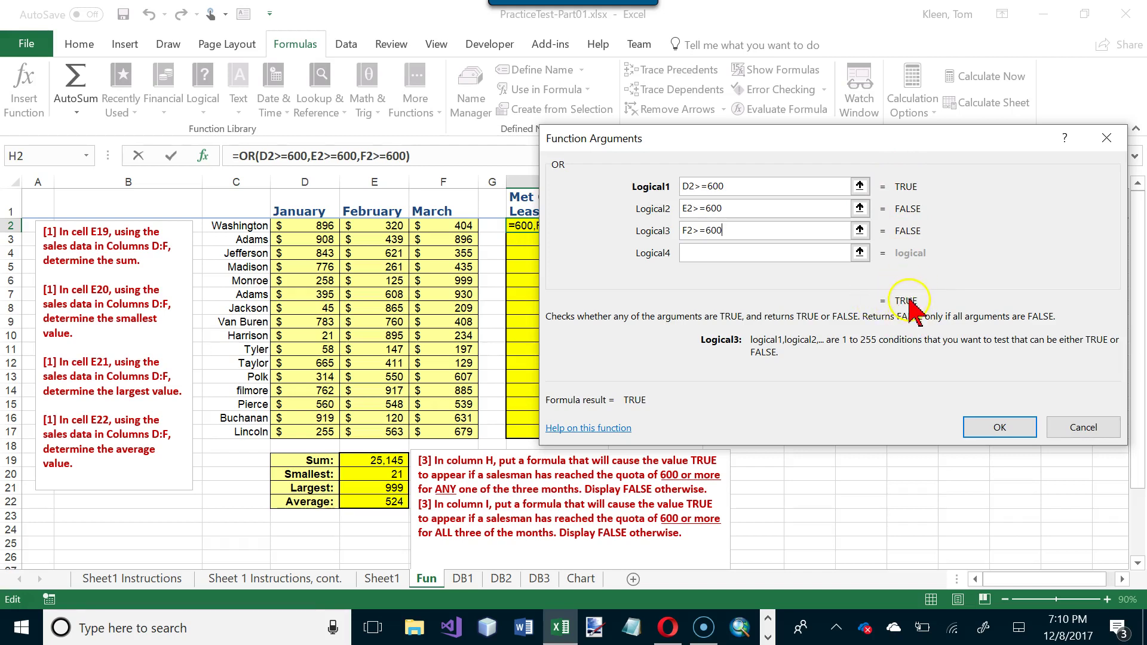
click(998, 428)
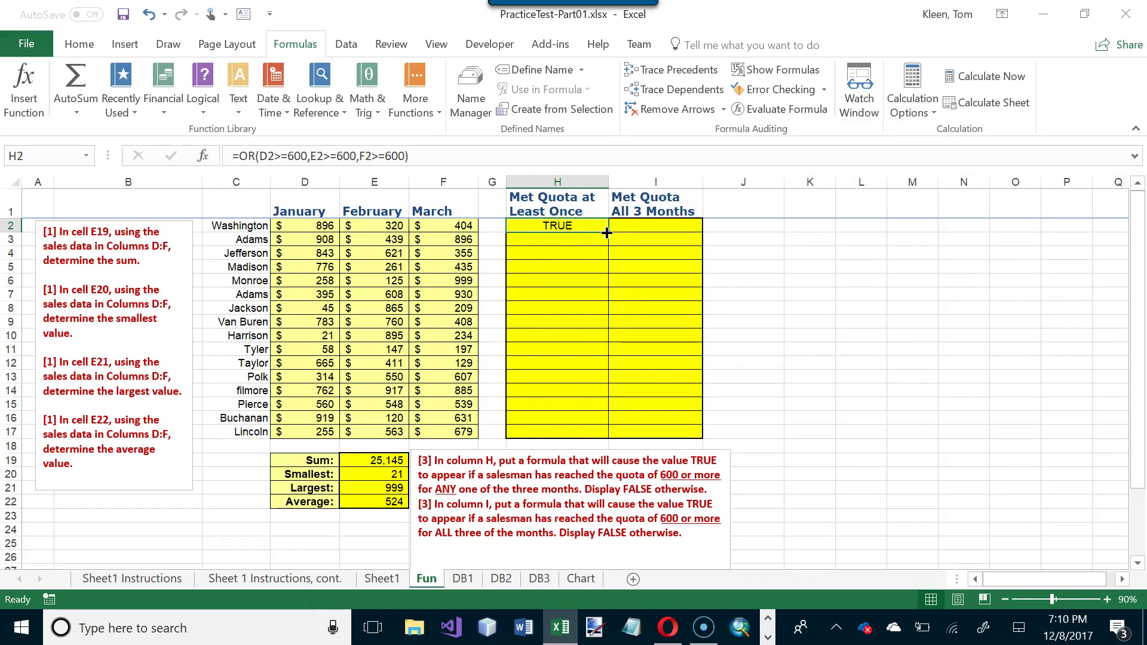
- Fill the OR formula from H2 down to H17 and check it against the sales figures in rows 11 and 15
drag(607, 232, 616, 433)
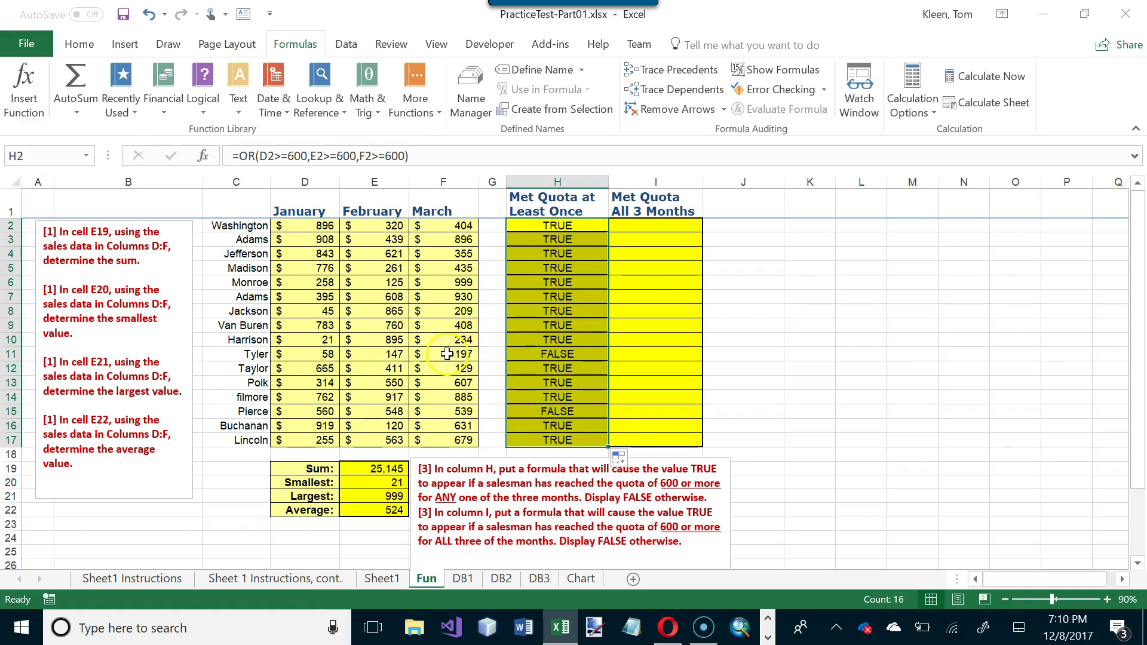
drag(329, 355, 454, 355)
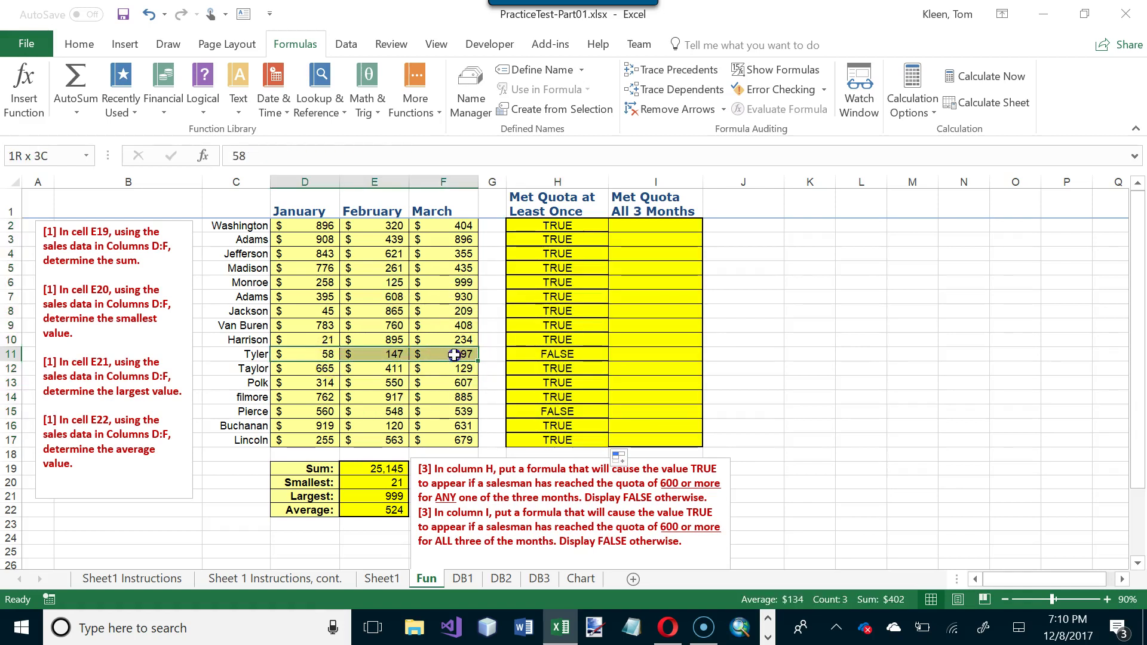
drag(469, 412, 324, 414)
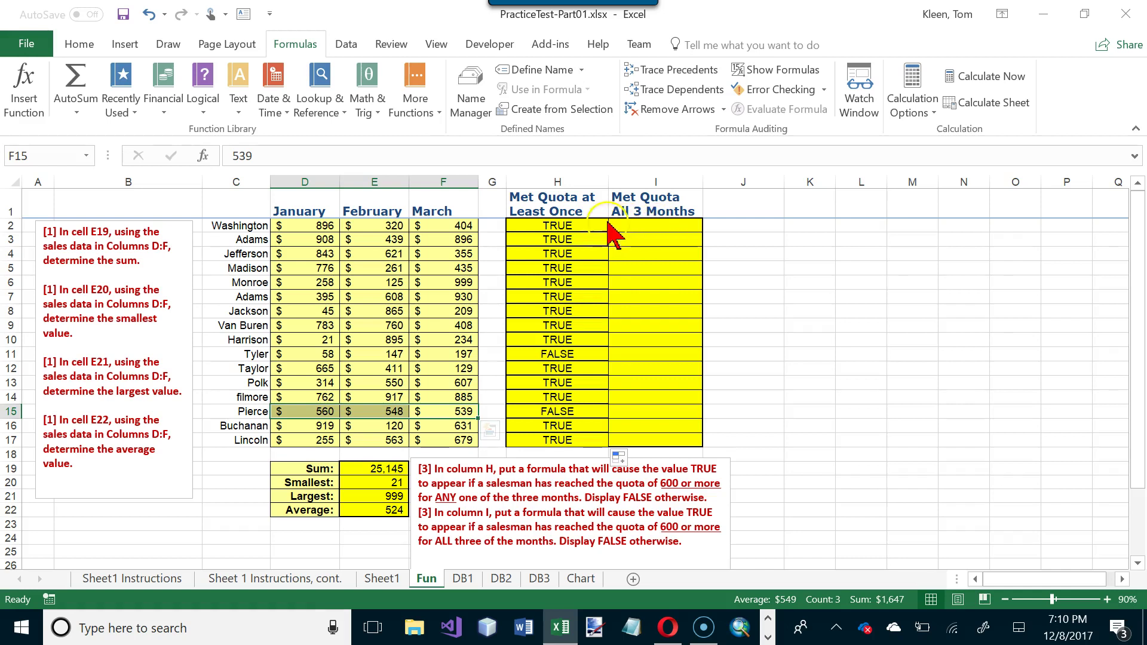
- Start an AND function in cell I2 with D2>=600 as its first condition
click(627, 225)
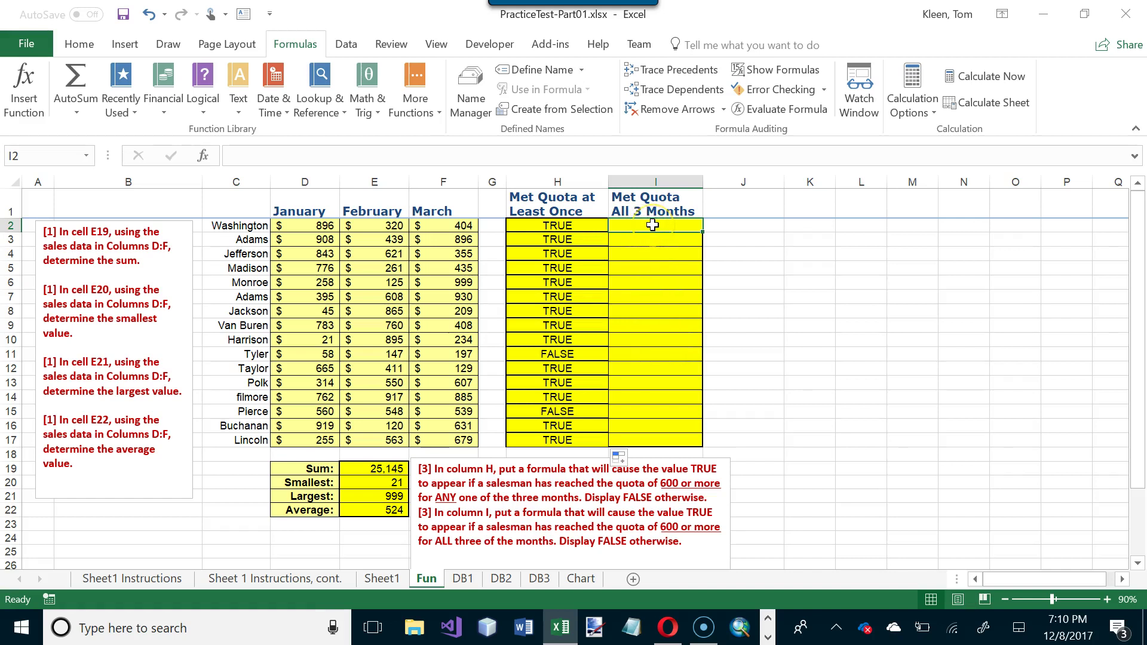
click(203, 109)
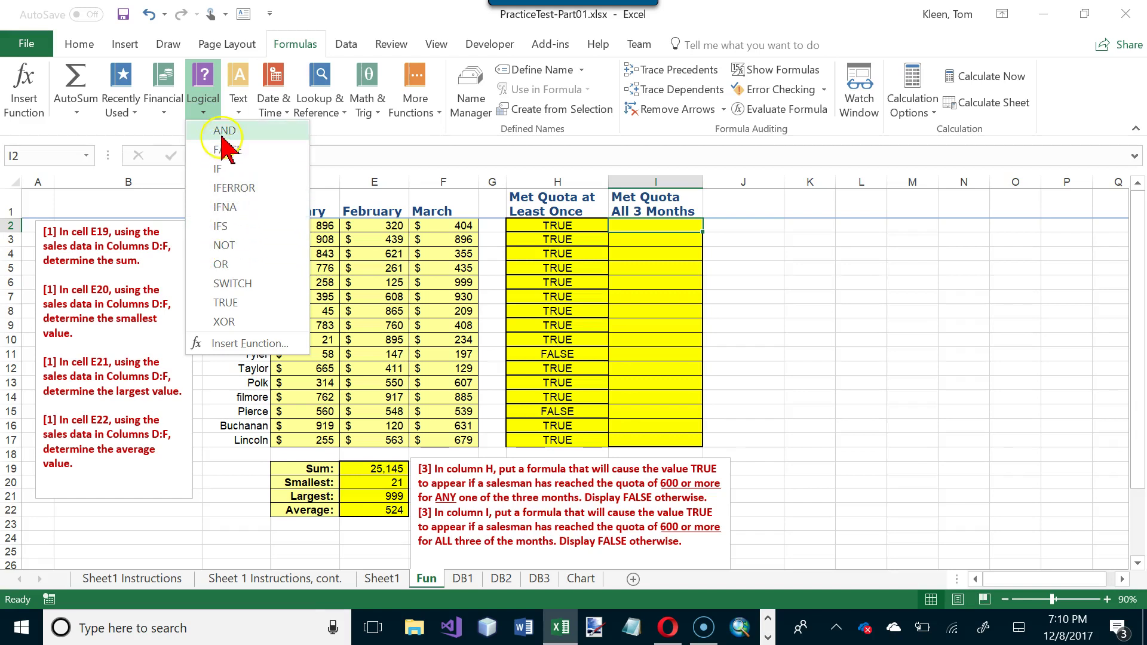
click(225, 131)
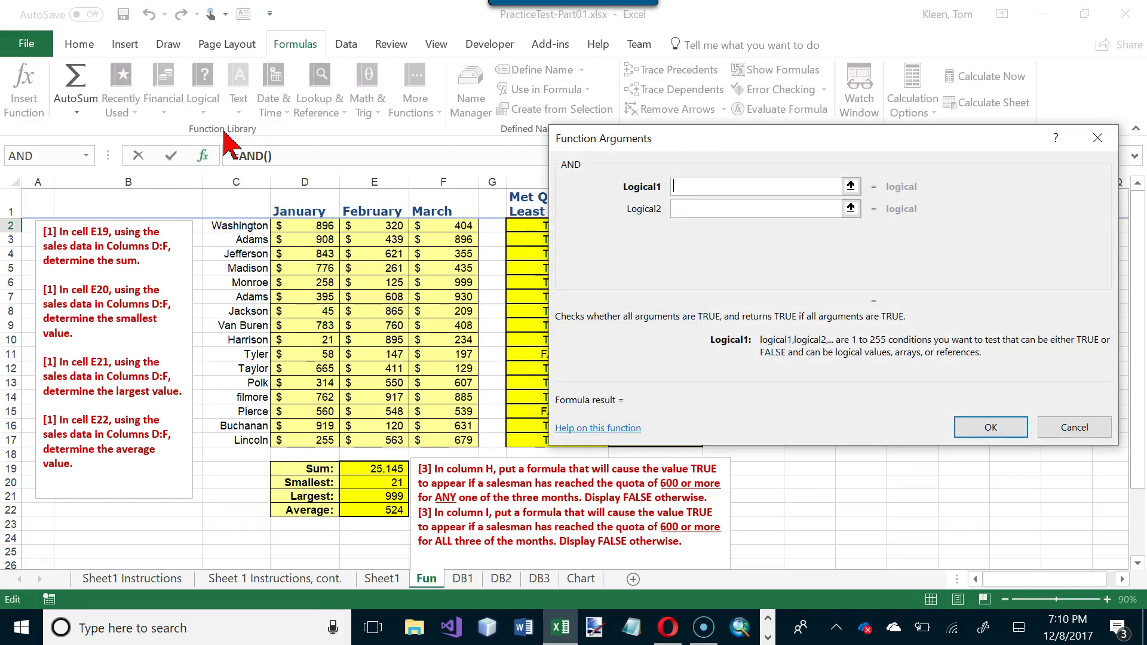
click(676, 192)
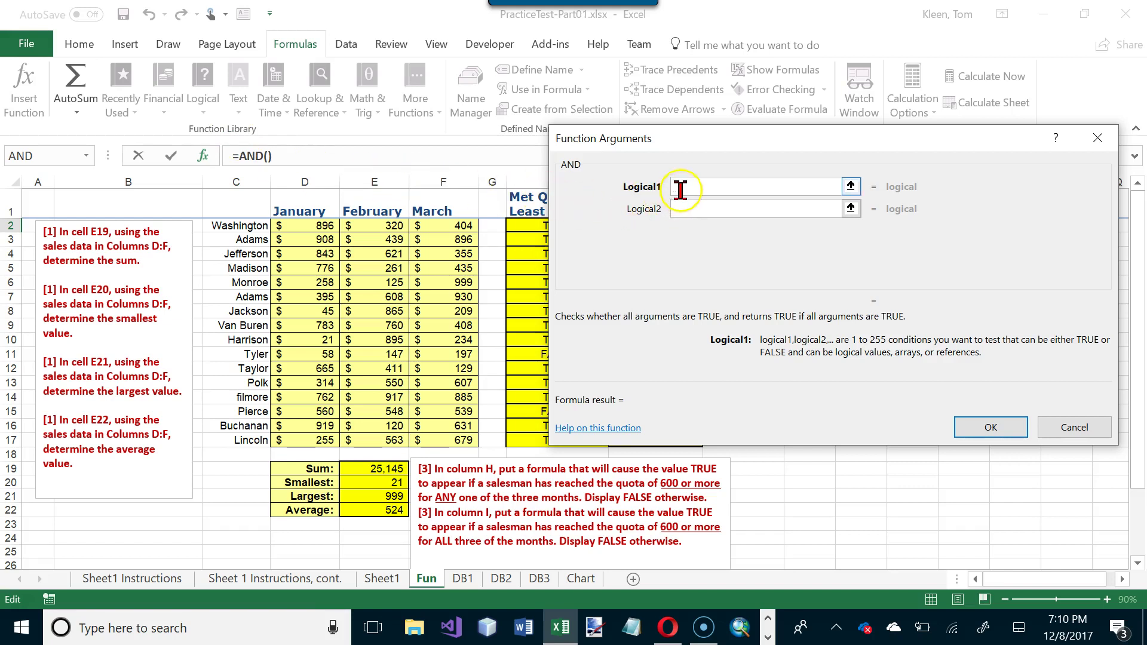
click(320, 229)
text(>=600)
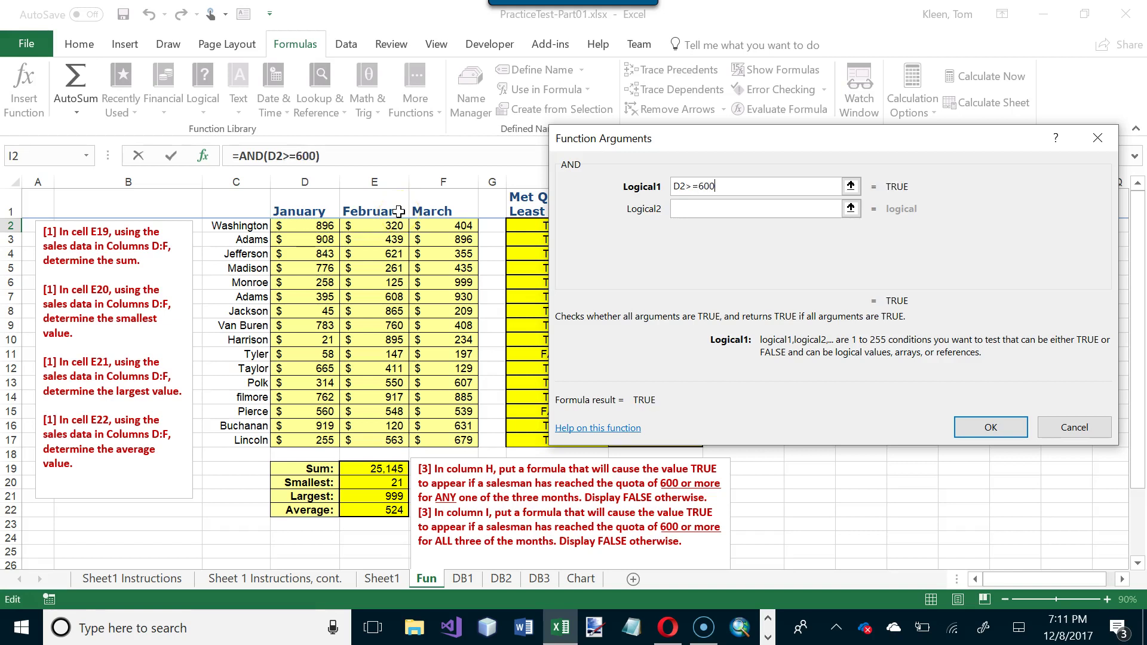
- Complete the AND function with E2>=600 and F2>=600, fill it down to I17 and check row 14
click(687, 209)
click(389, 226)
text(>=600)
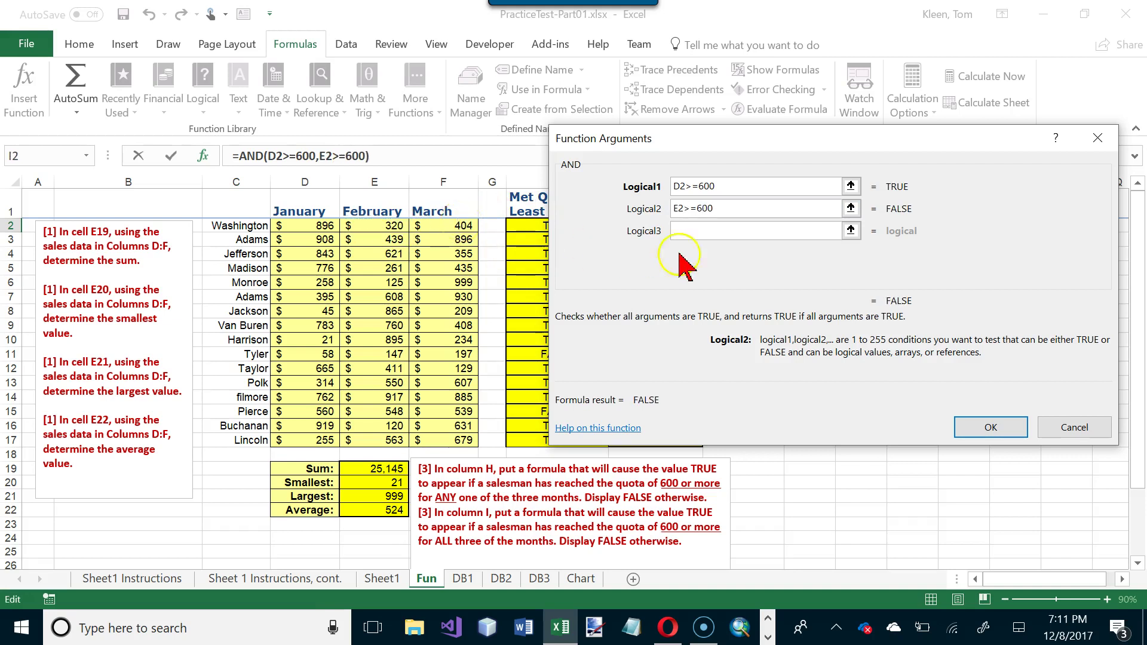
click(699, 230)
click(465, 223)
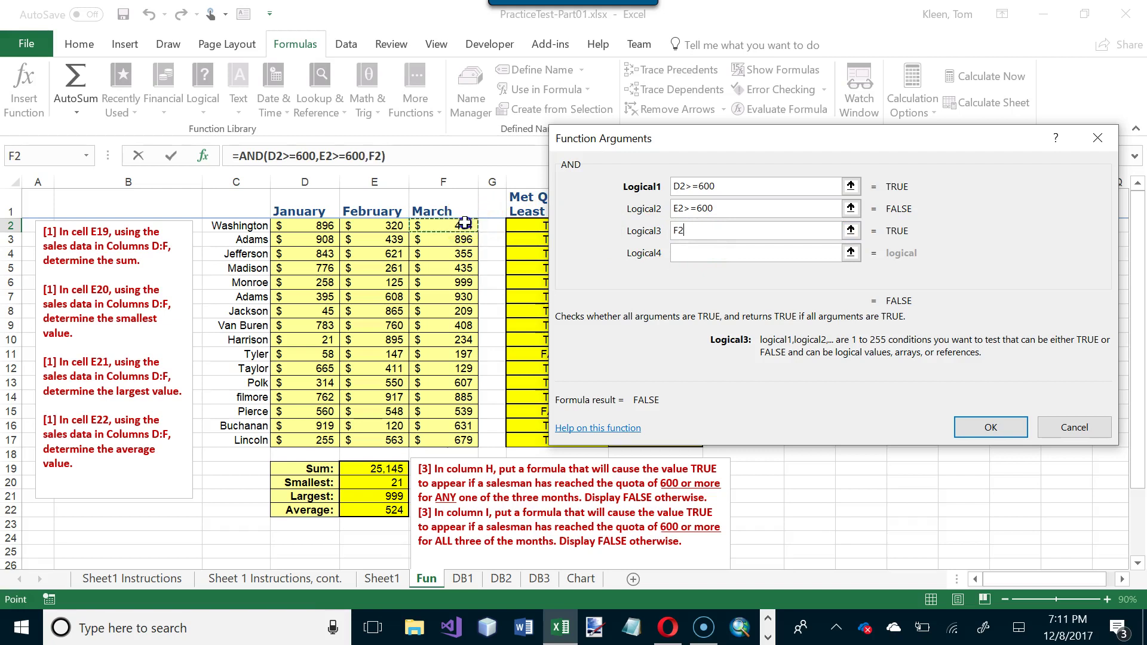
text(>=600)
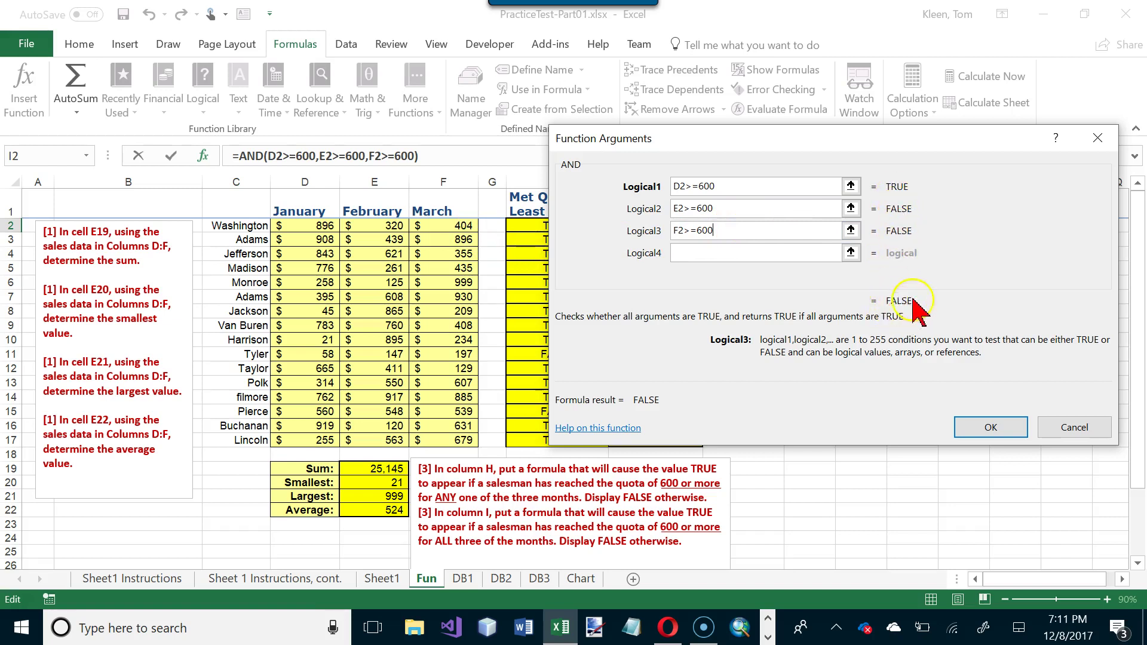
click(983, 425)
drag(703, 234, 697, 445)
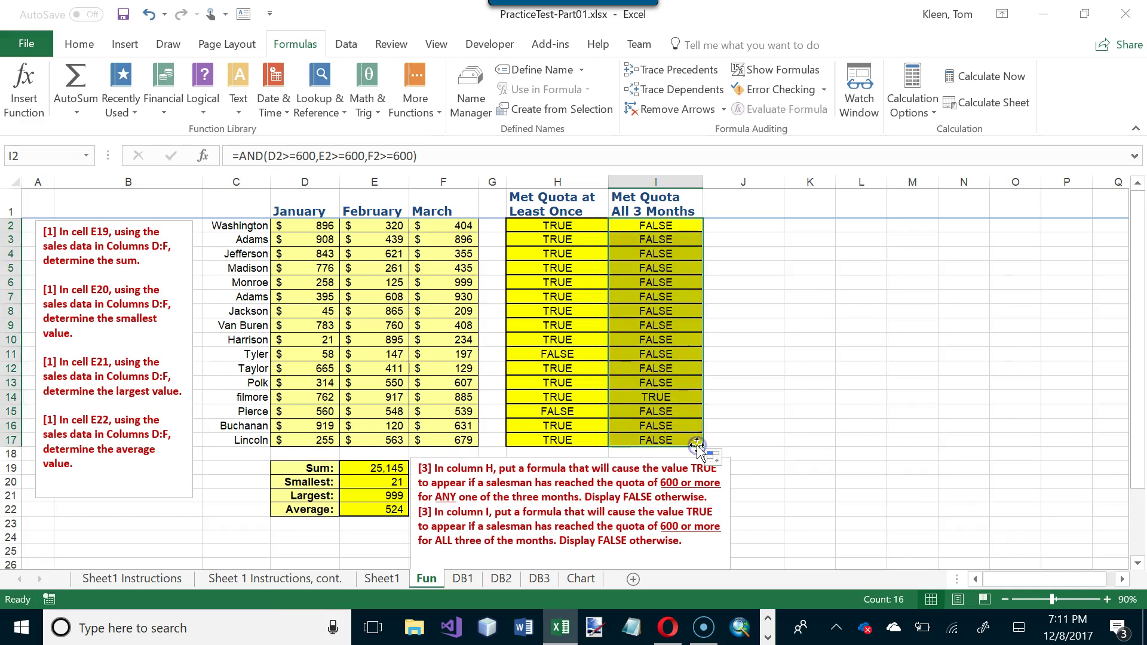
drag(645, 397, 323, 403)
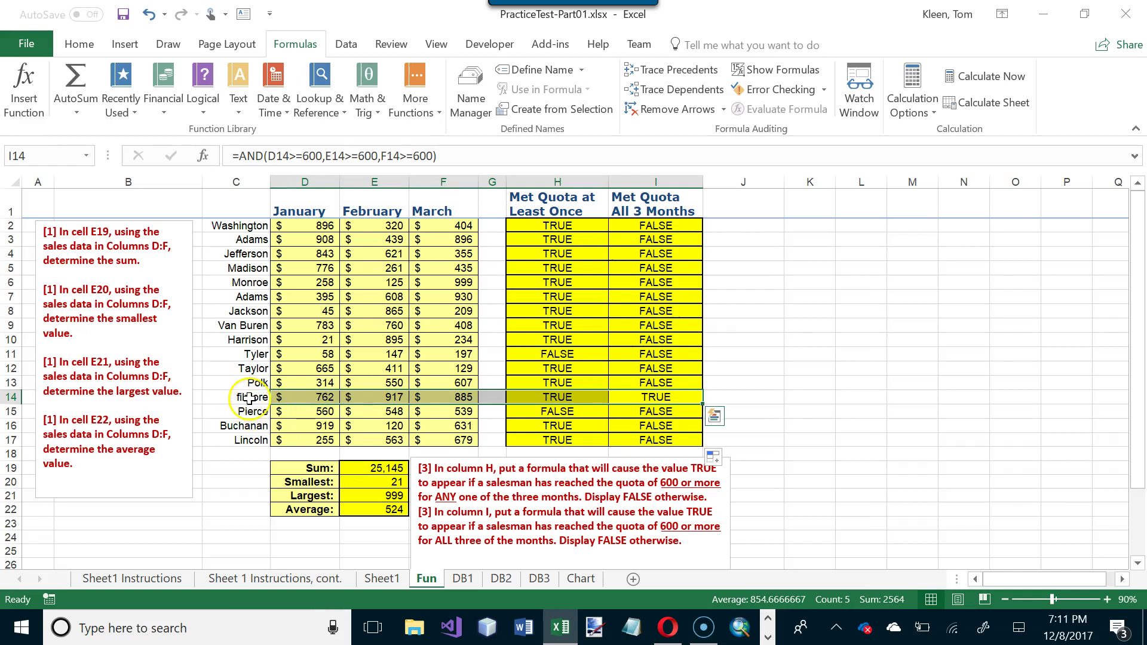
- Capitalize the first letter of the salesman's name in cell C14
click(249, 398)
double_click(249, 398)
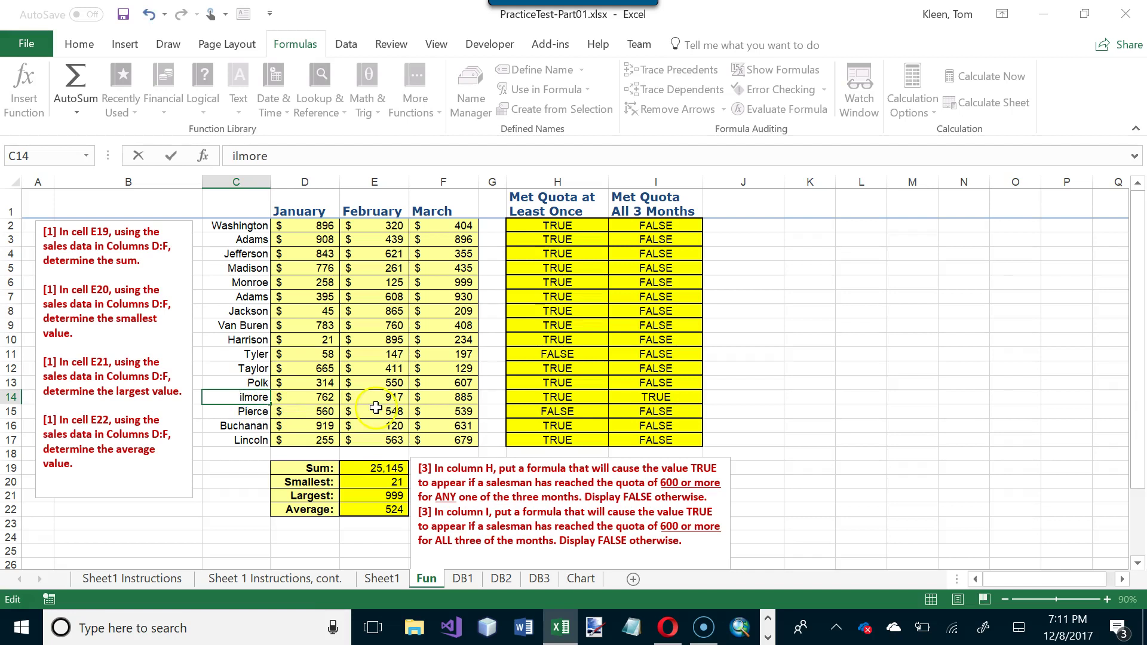
key(Return)
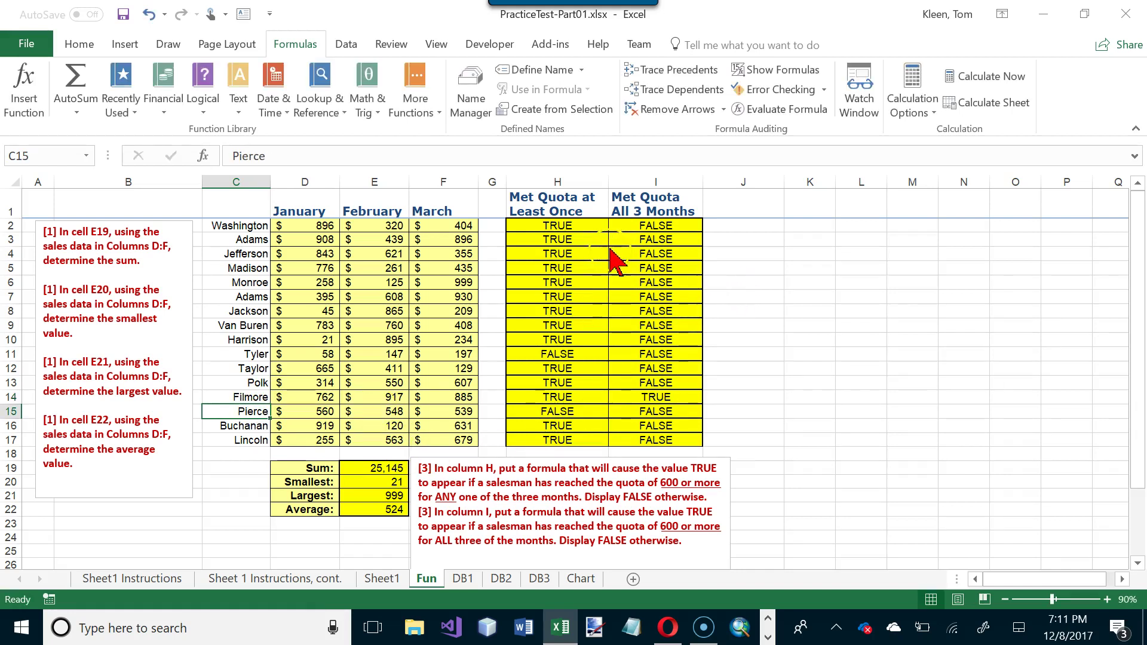
- Switch to the DB1 sheet and locate the Shares and Name columns needed for the sort task
click(463, 580)
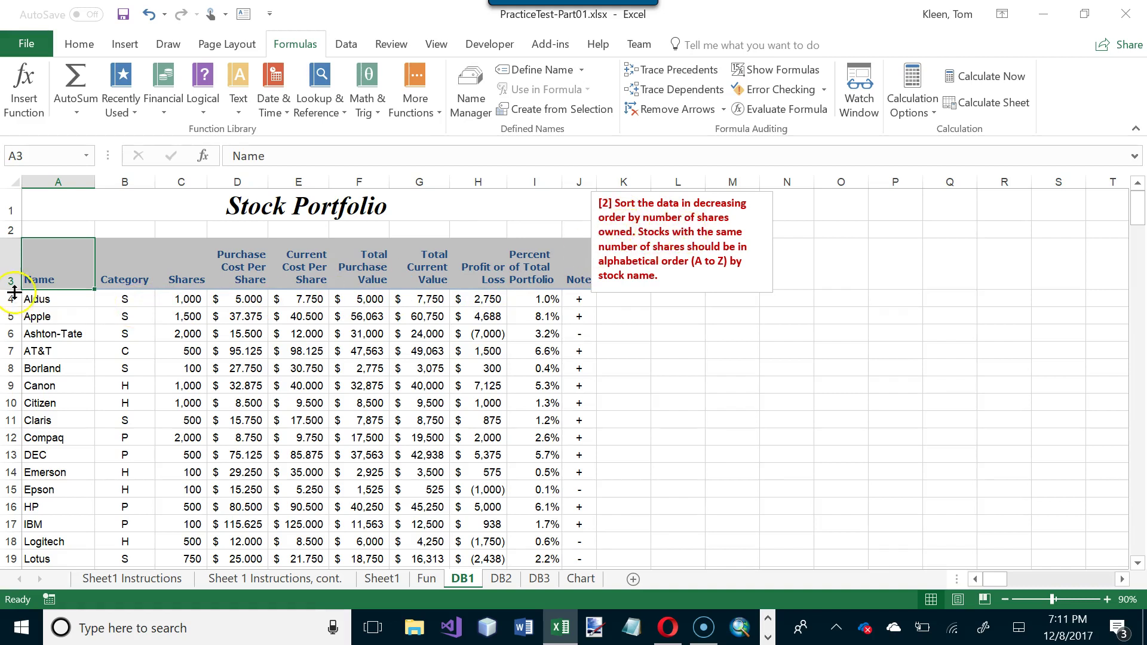
click(191, 263)
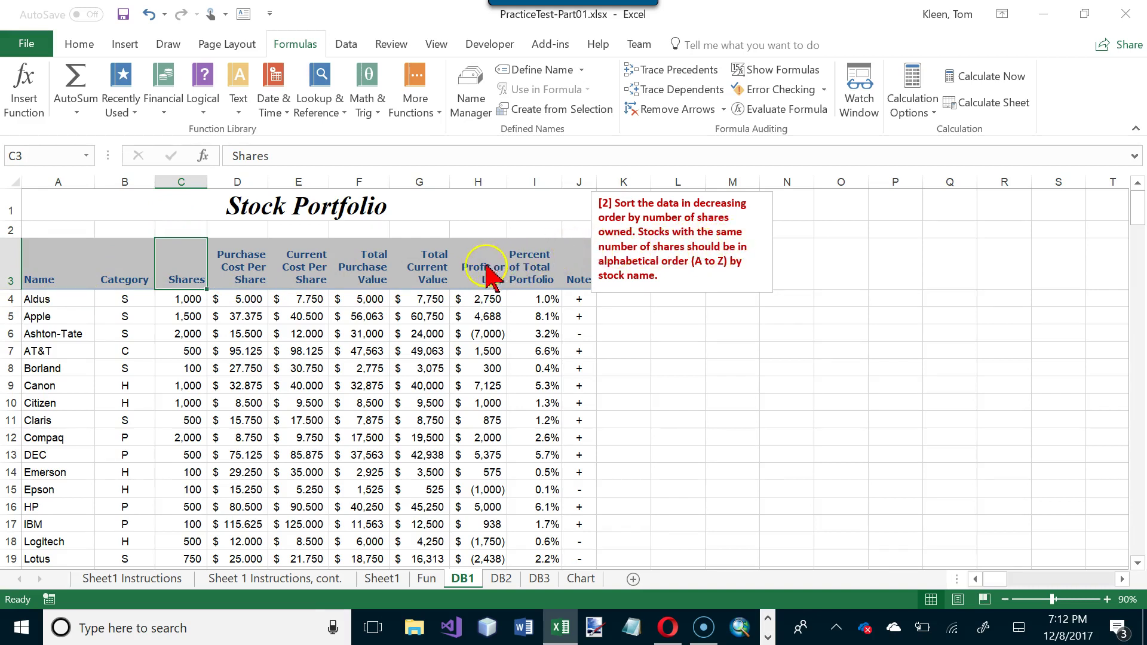
click(37, 264)
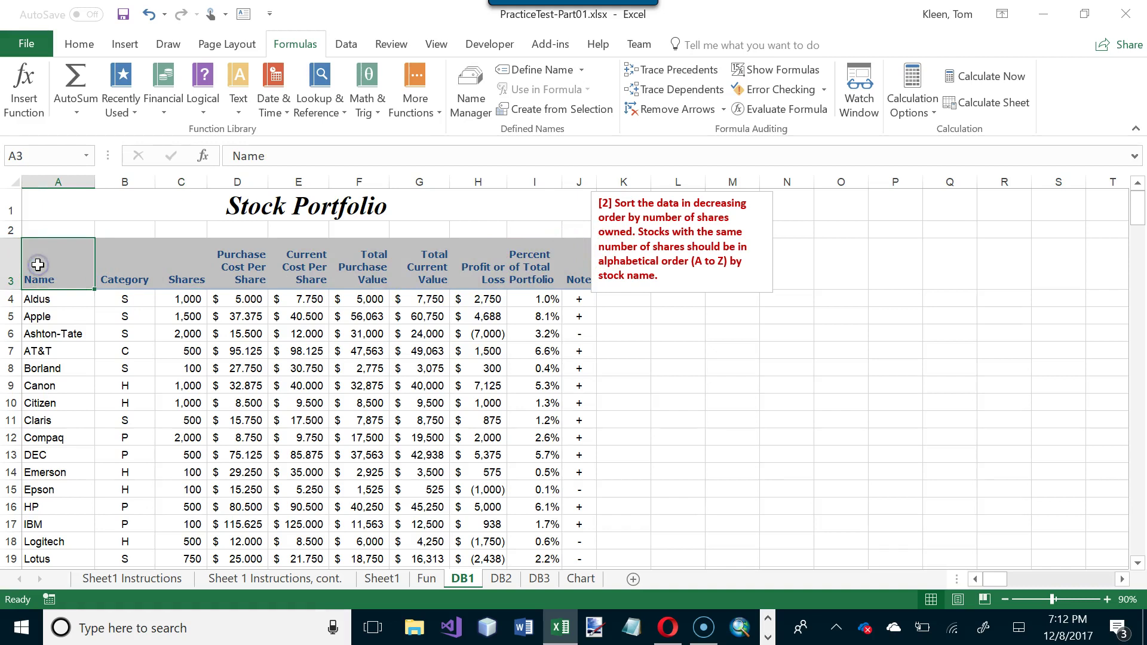
click(183, 269)
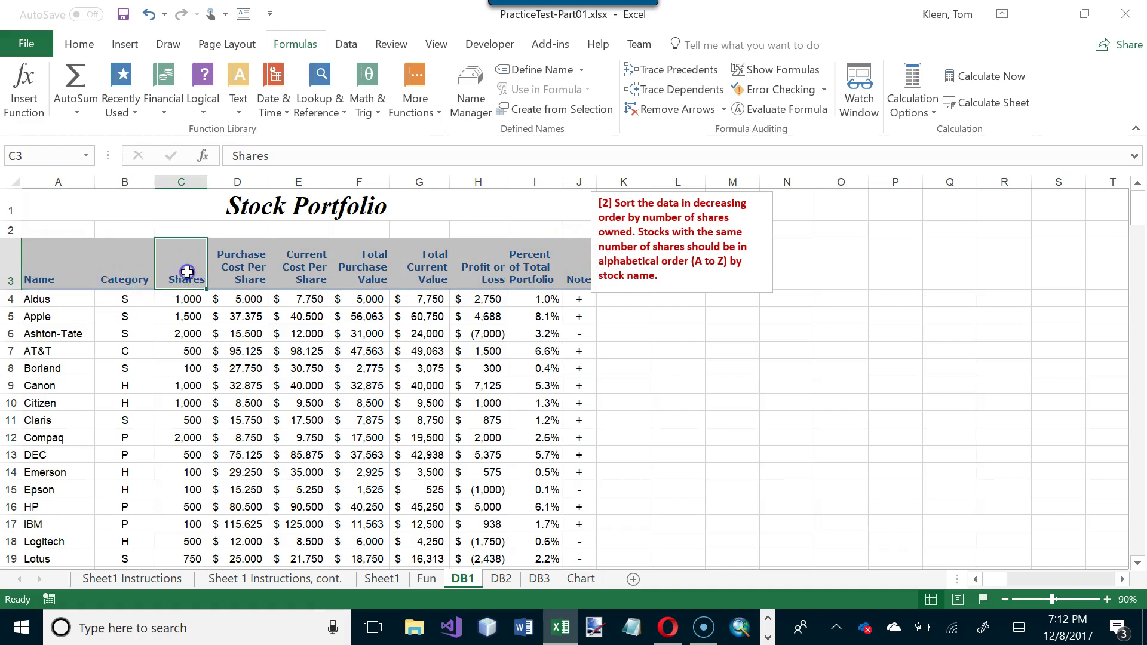
click(68, 267)
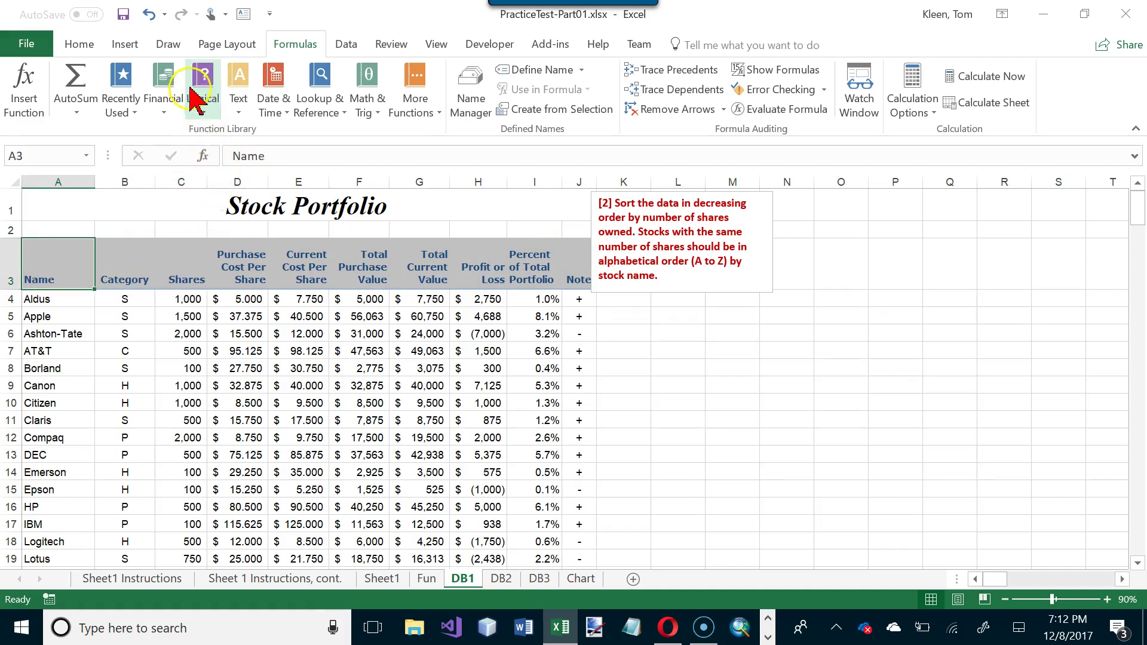
- Set up a sort of the stock table by Shares values, ordered Largest to Smallest
click(343, 48)
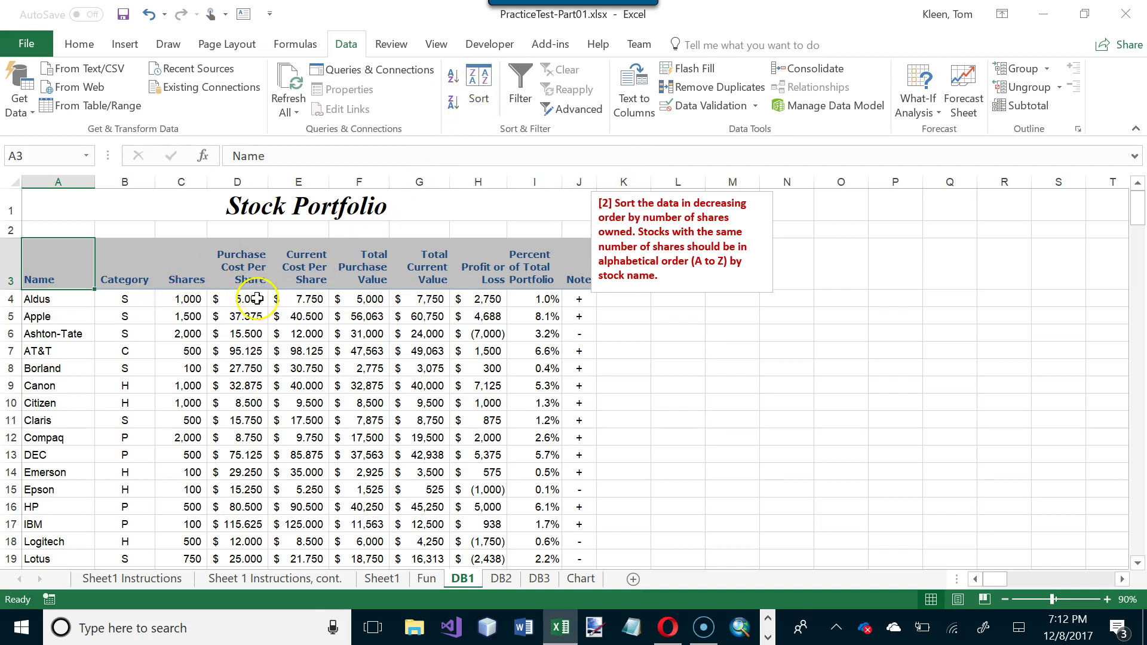
click(302, 371)
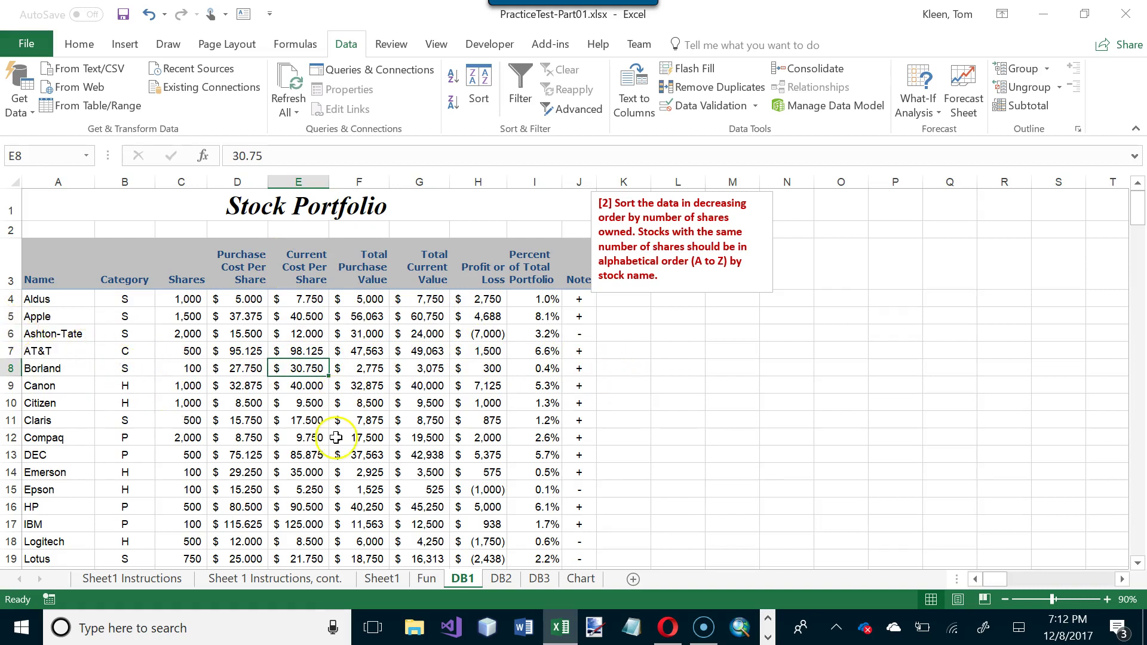
click(486, 96)
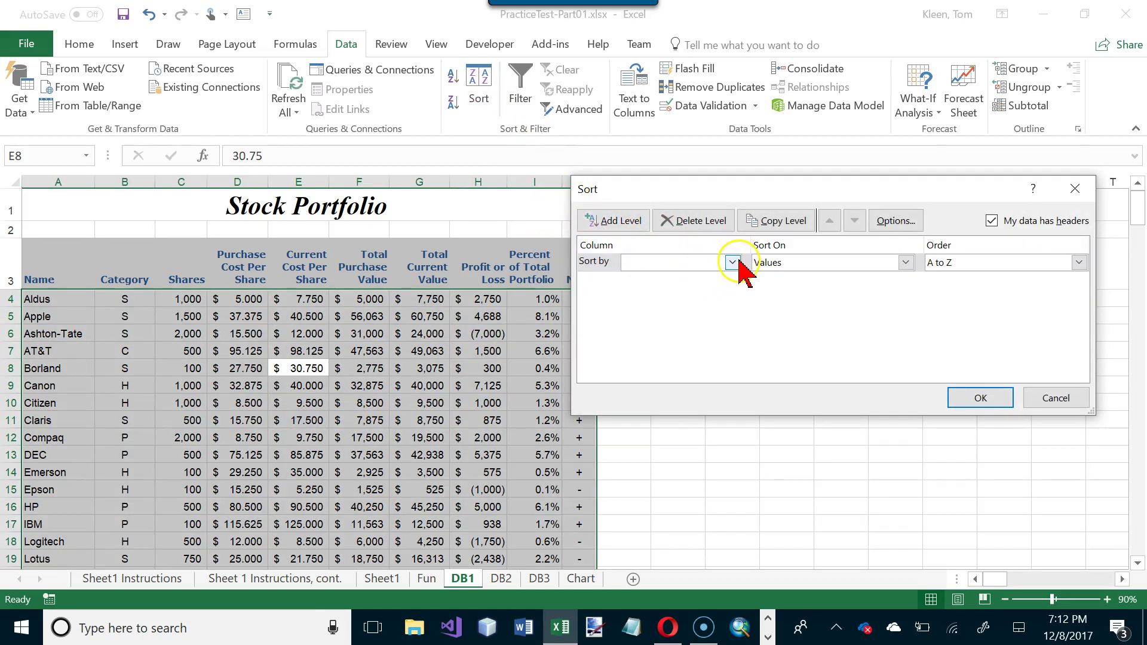
click(732, 262)
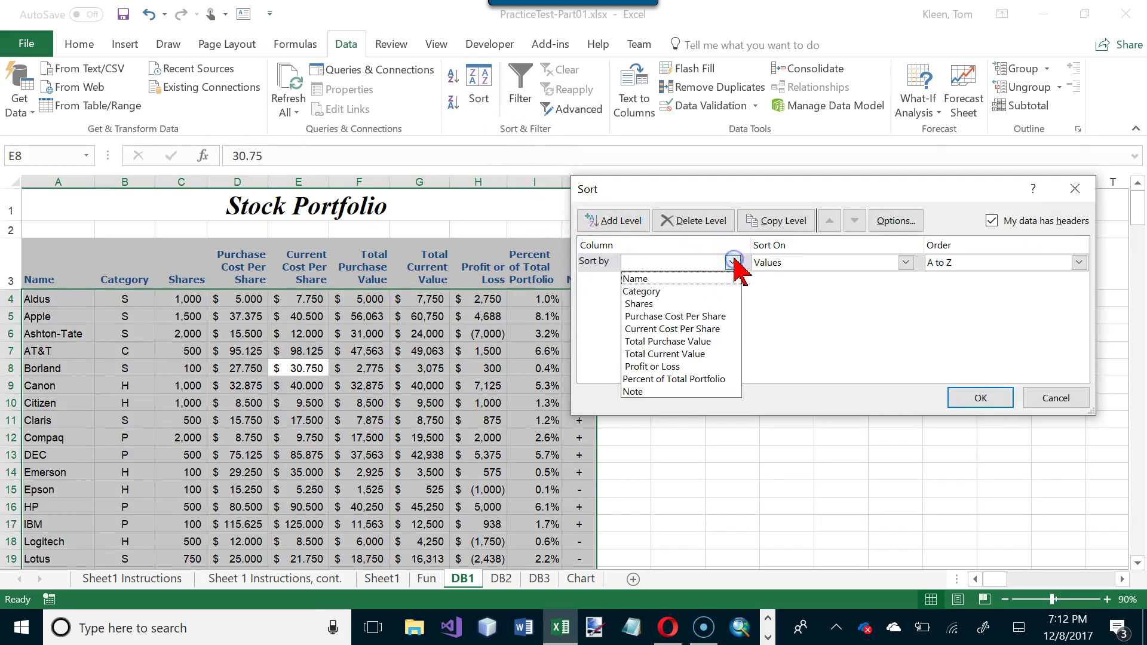
click(685, 302)
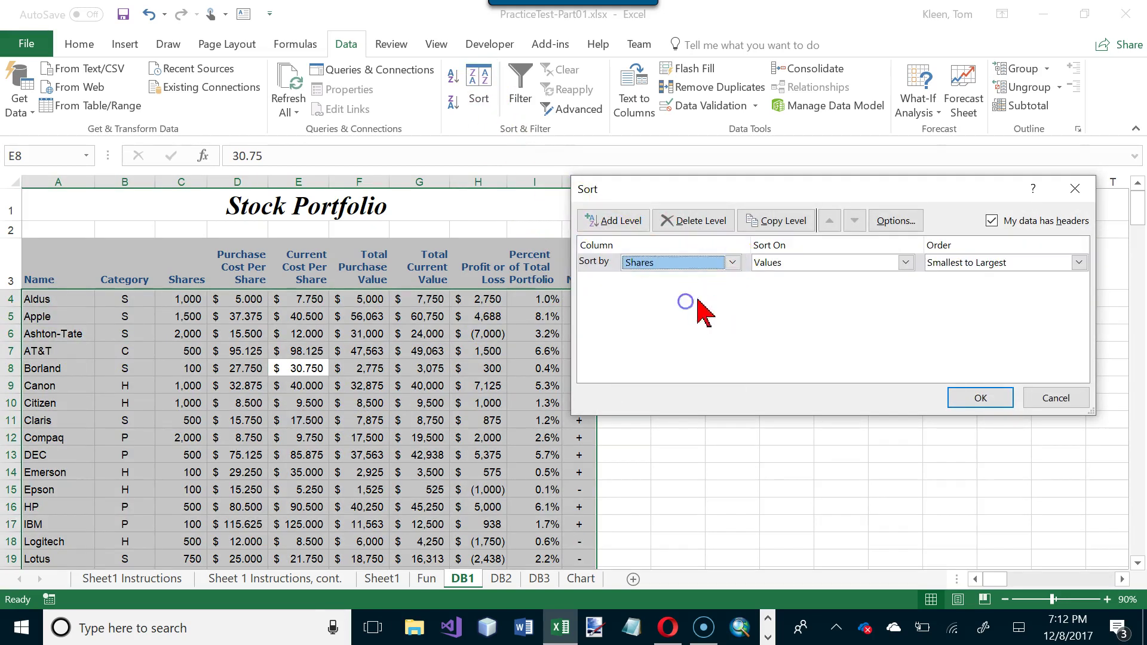
click(1079, 264)
click(1040, 292)
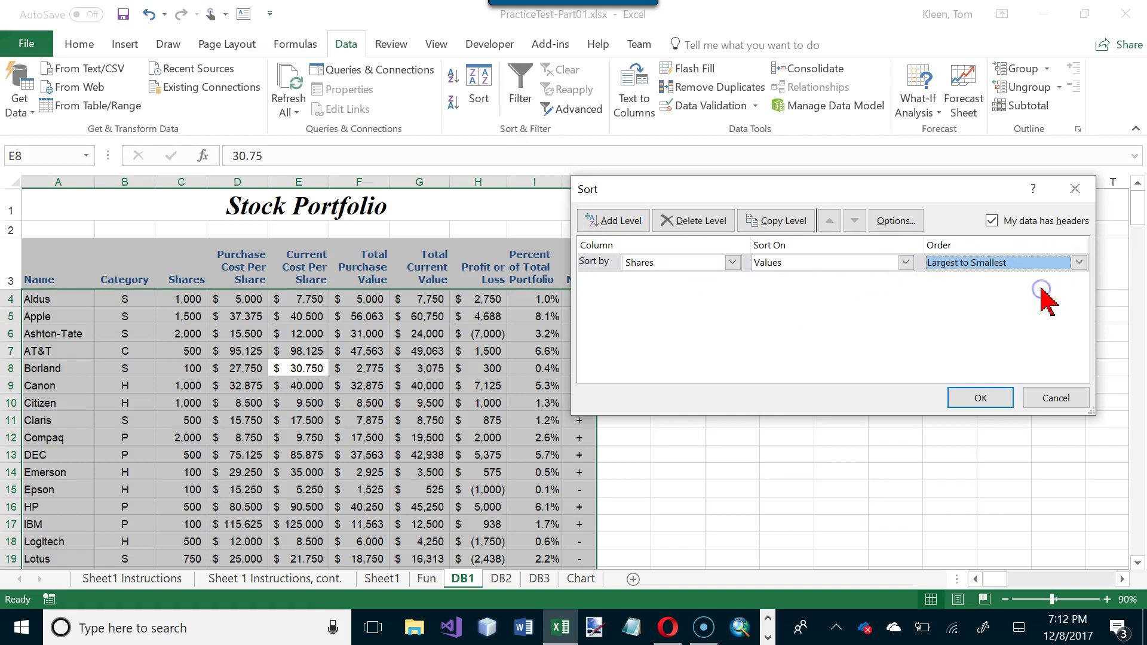
- Add a second sort level by Name from A to Z and apply the sort
click(623, 222)
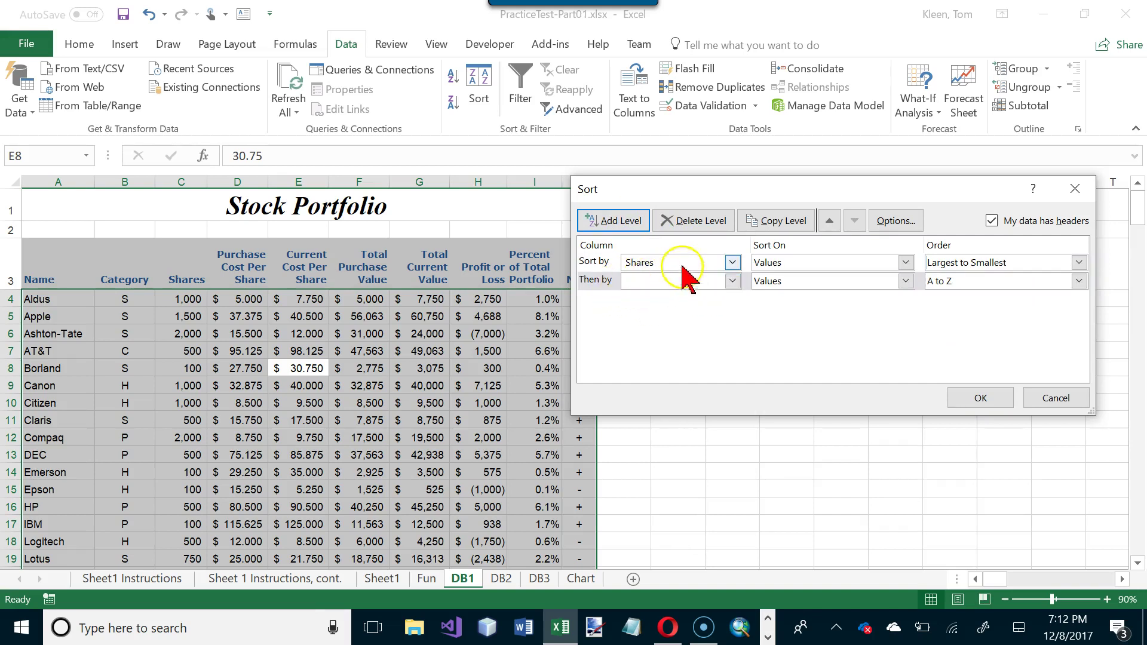
click(733, 281)
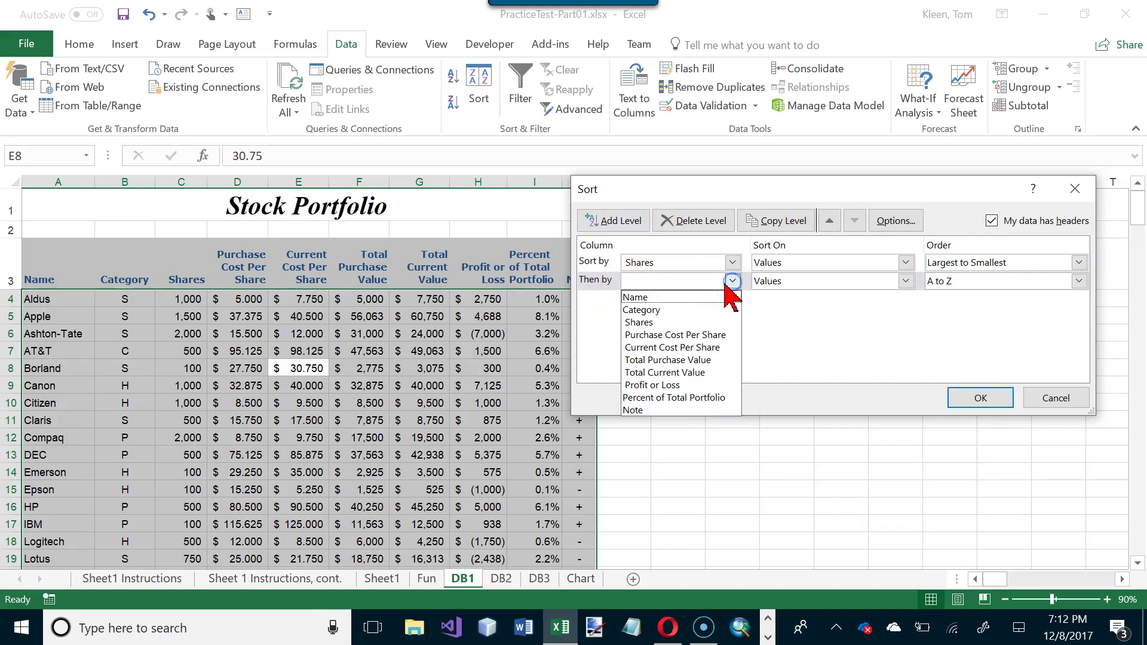
click(678, 295)
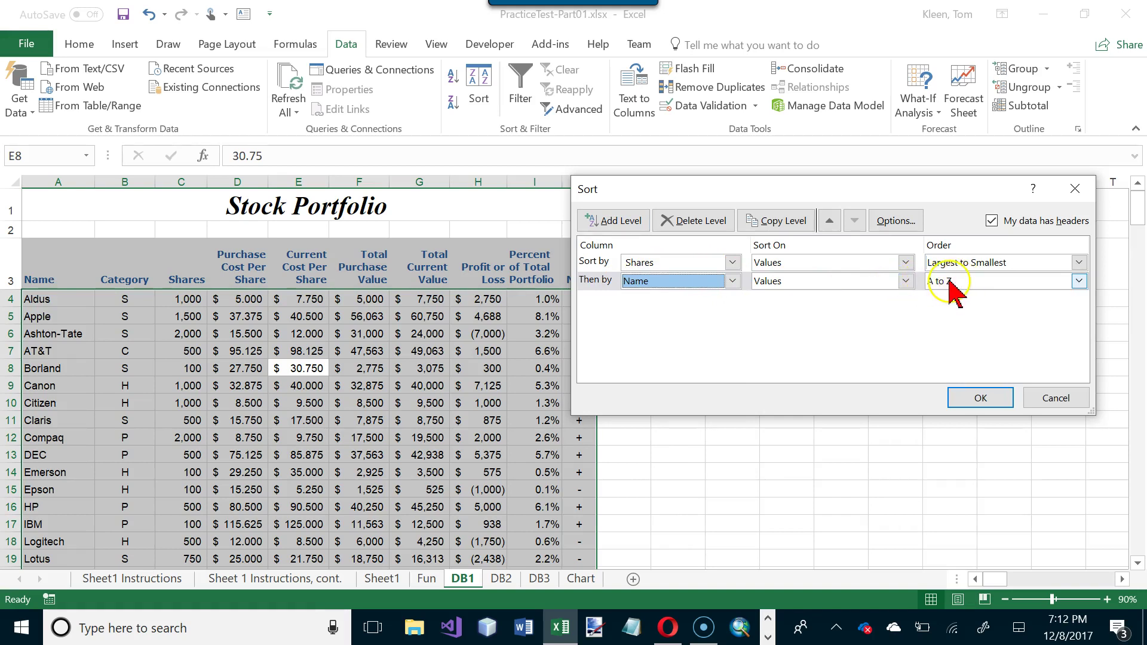
click(993, 403)
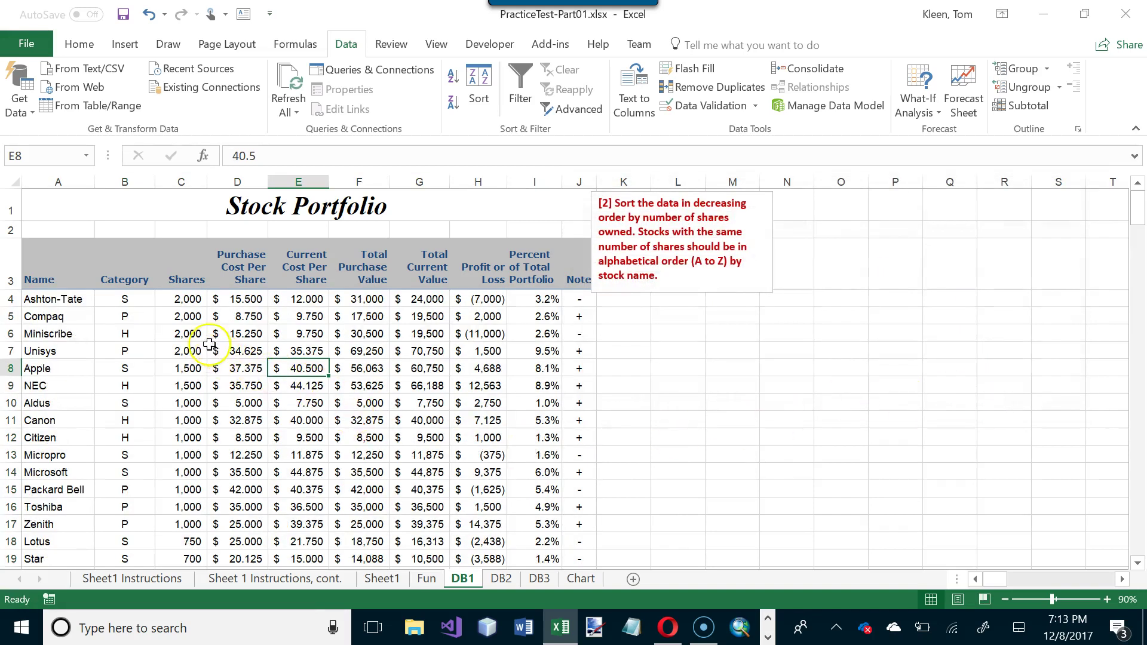
- Check the alphabetical order of stocks with equal share counts in rows 4 to 7 and 10 to 17
drag(183, 302, 184, 352)
drag(51, 299, 52, 345)
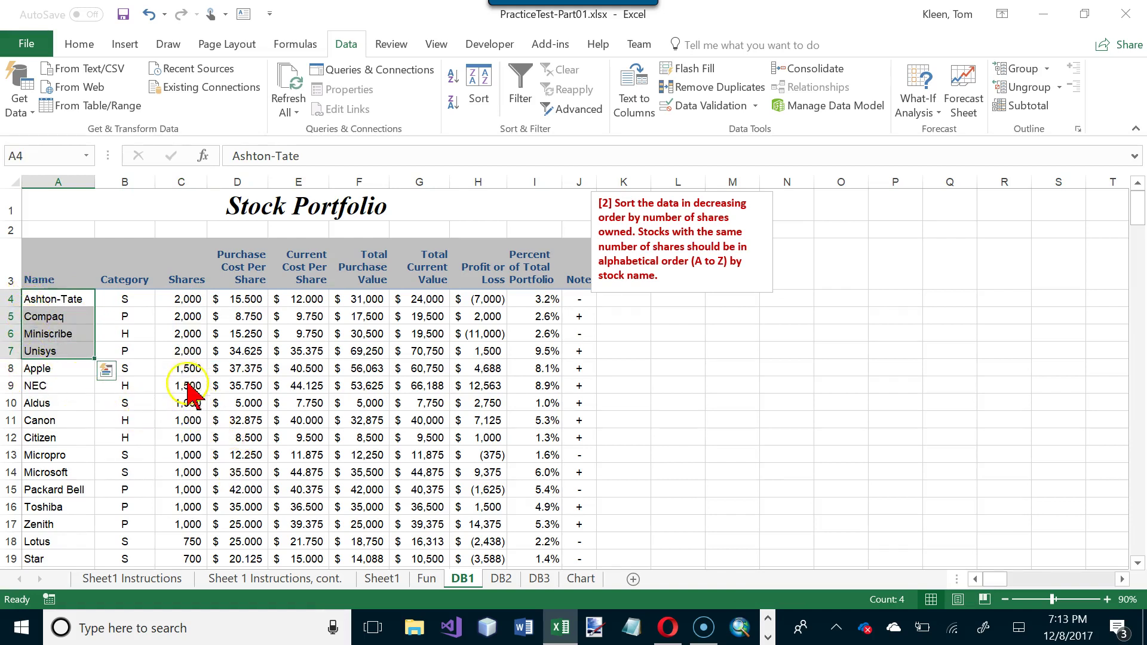
drag(190, 406, 78, 522)
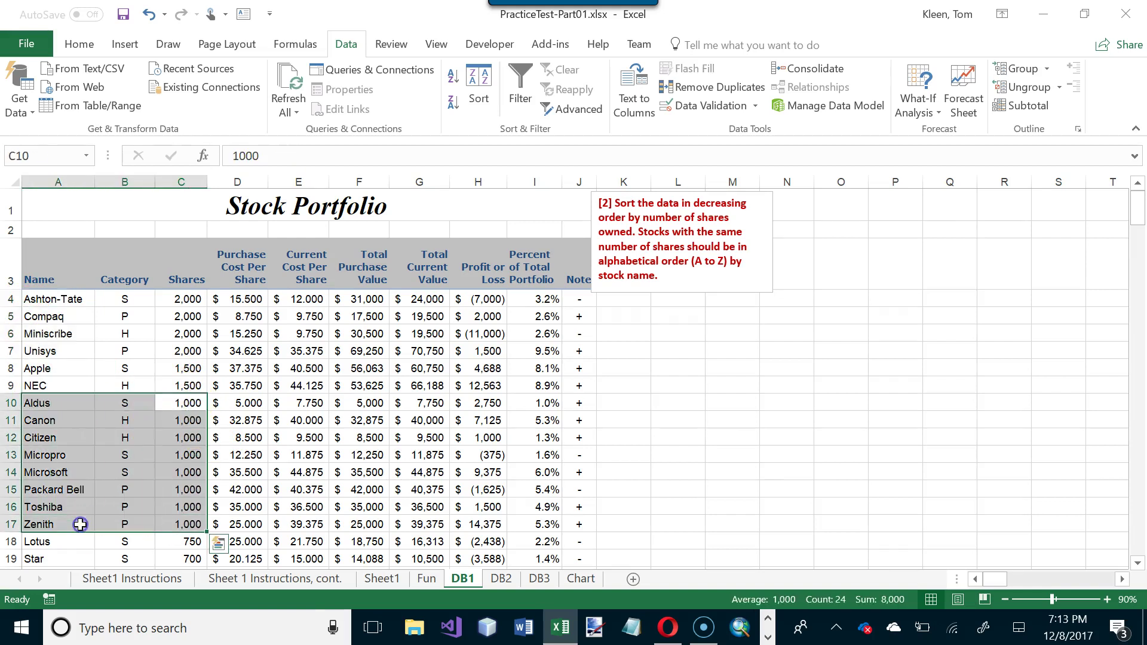
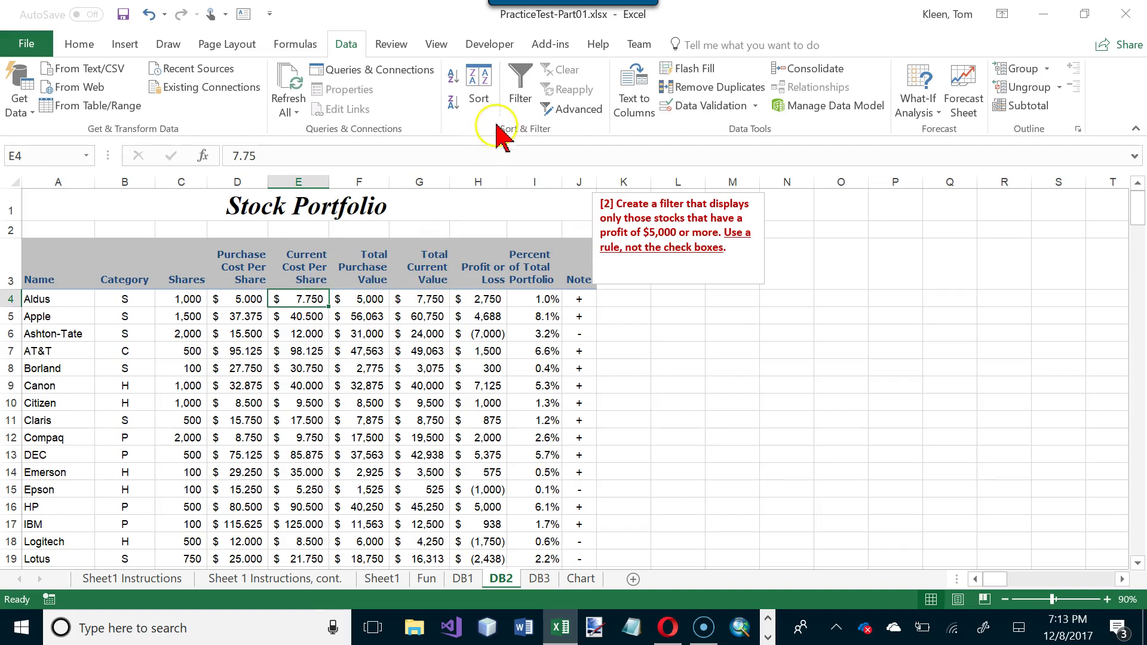
- Filter the DB2 stock table with a number rule showing Profit or Loss greater than or equal to 5000
click(525, 81)
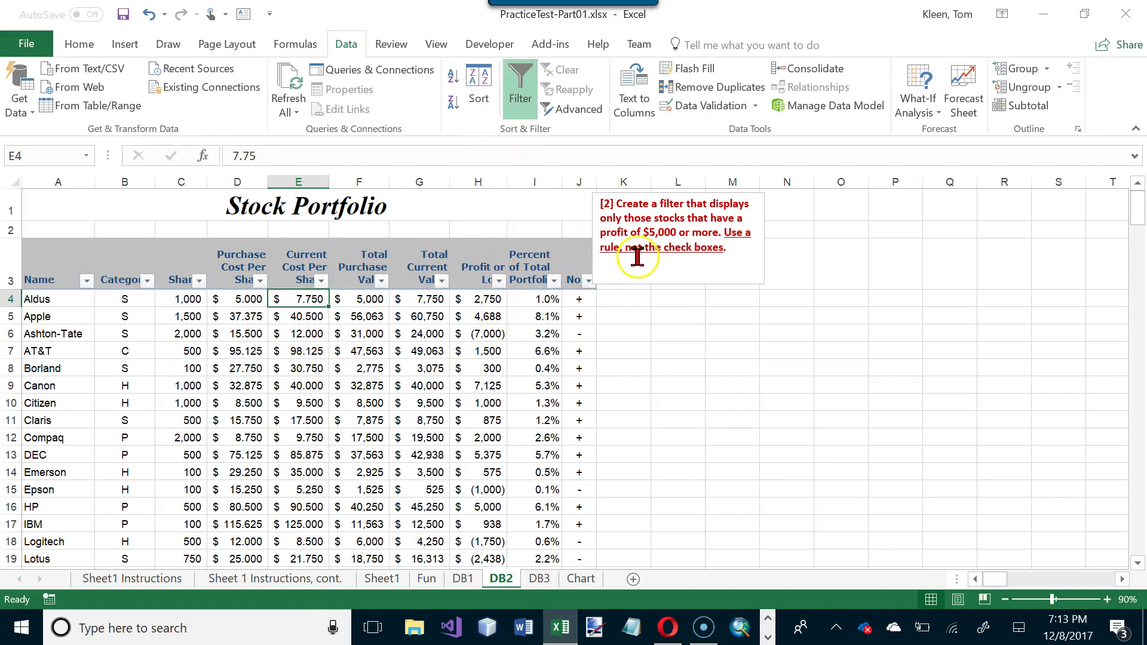
click(499, 281)
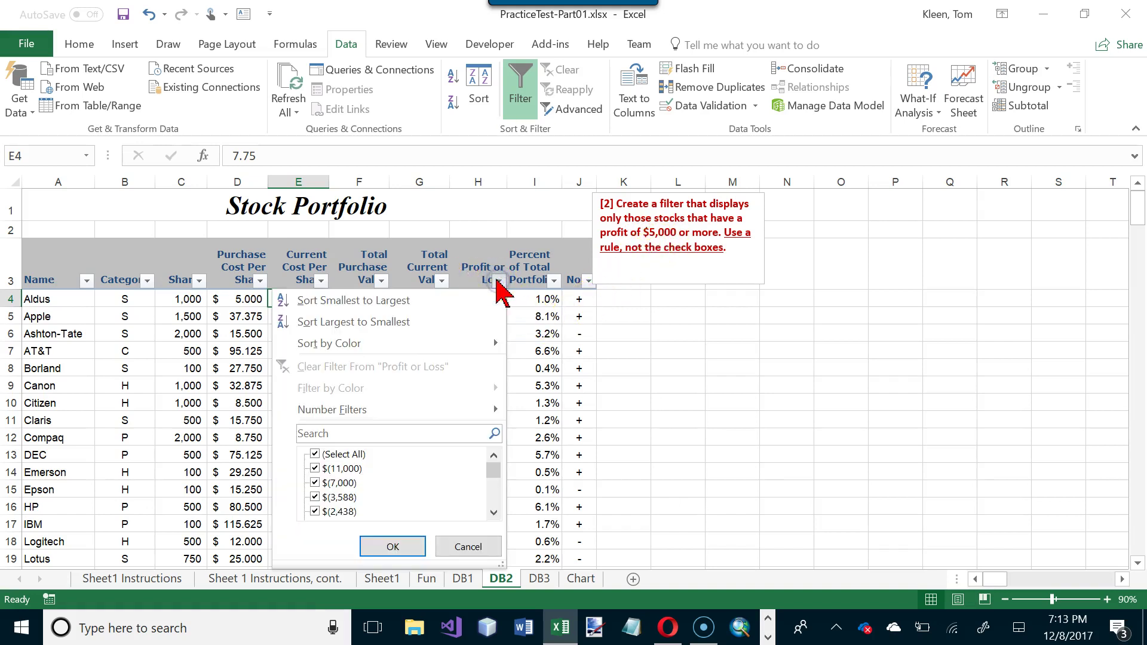
mouse_move(427, 410)
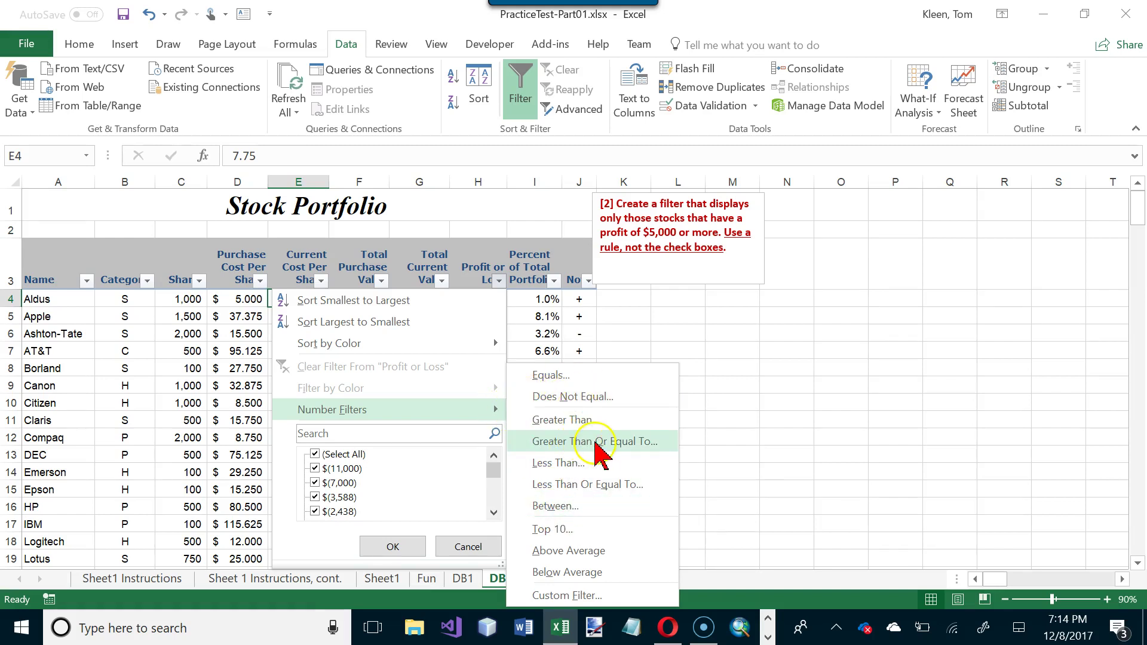
click(599, 455)
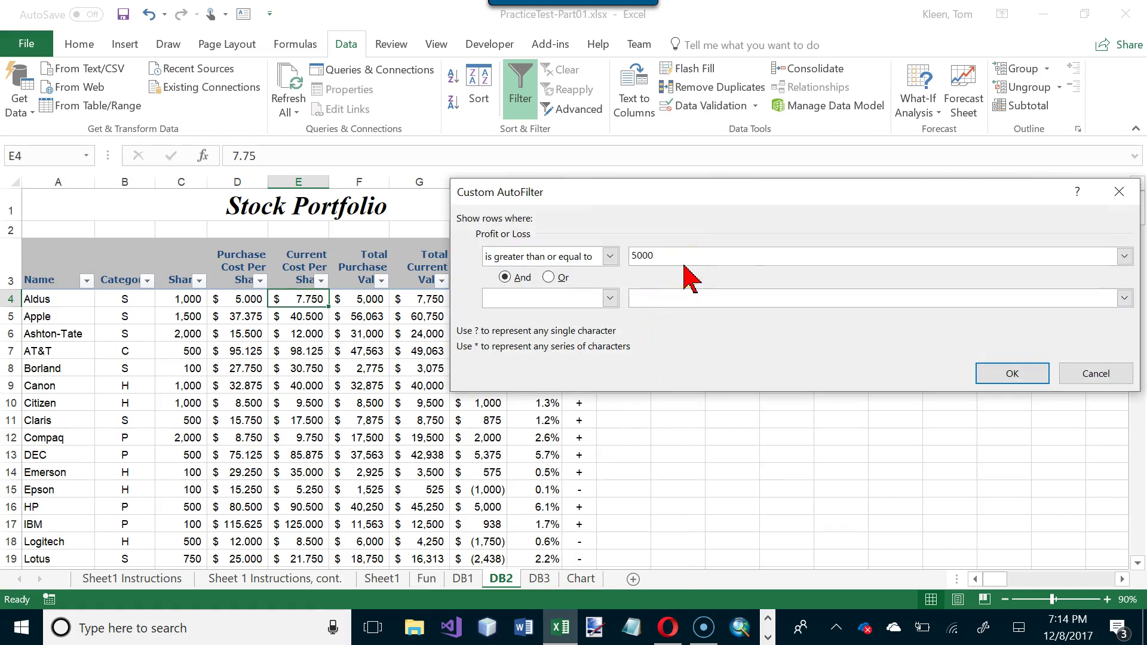
click(1009, 375)
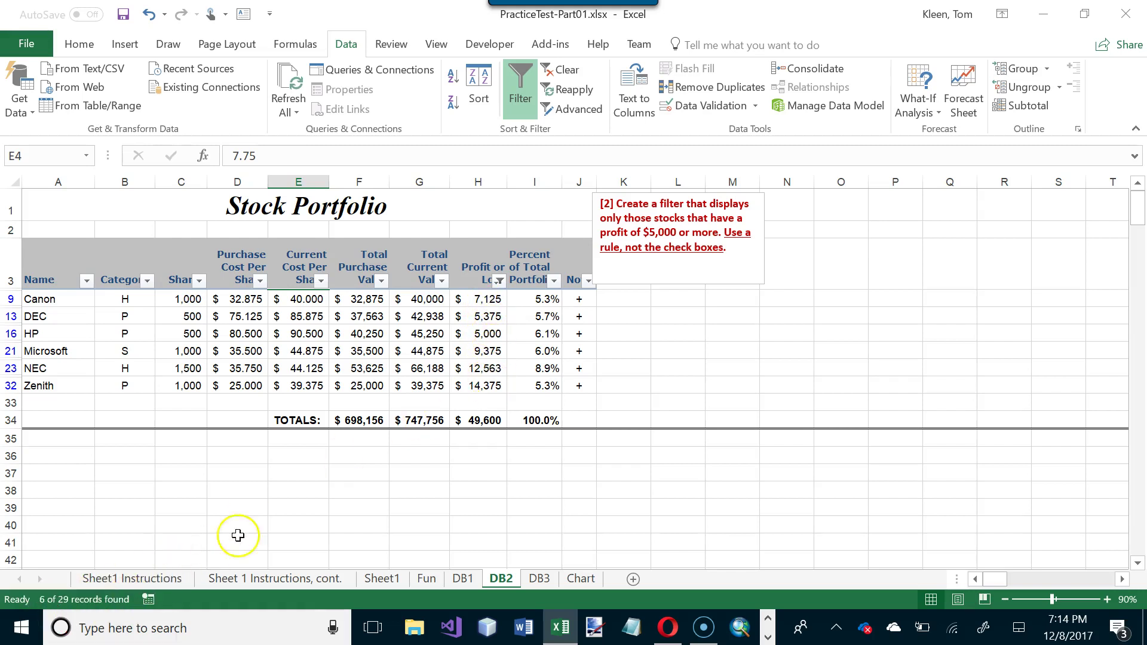
click(492, 335)
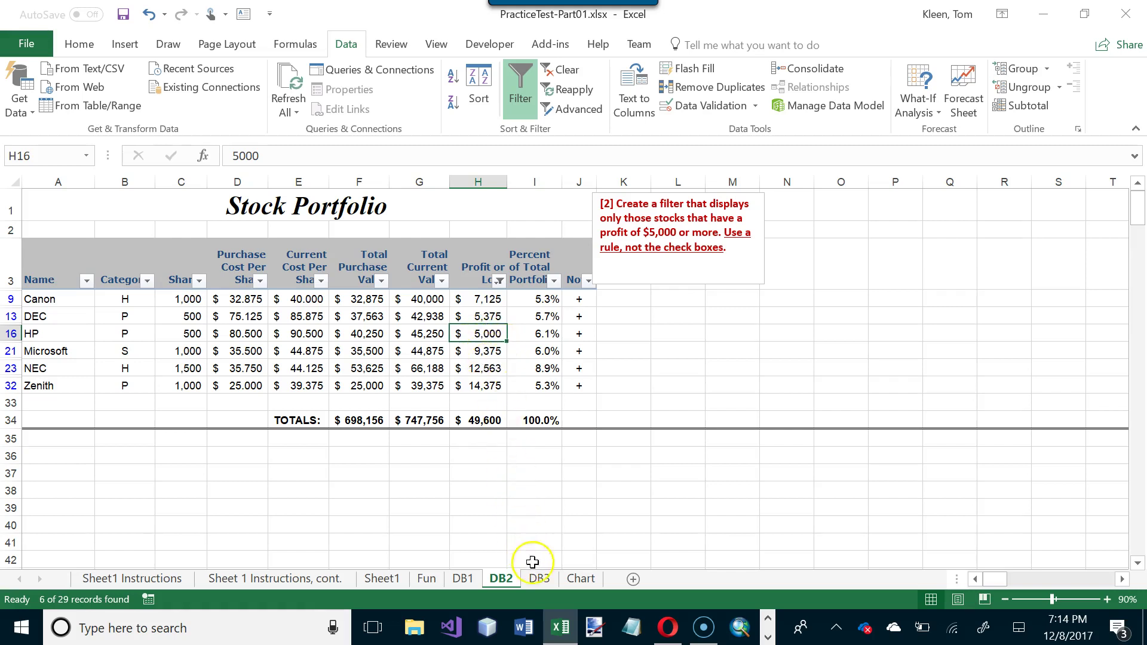
- Switch to the DB3 sheet and turn on filtering for its stock table
click(539, 580)
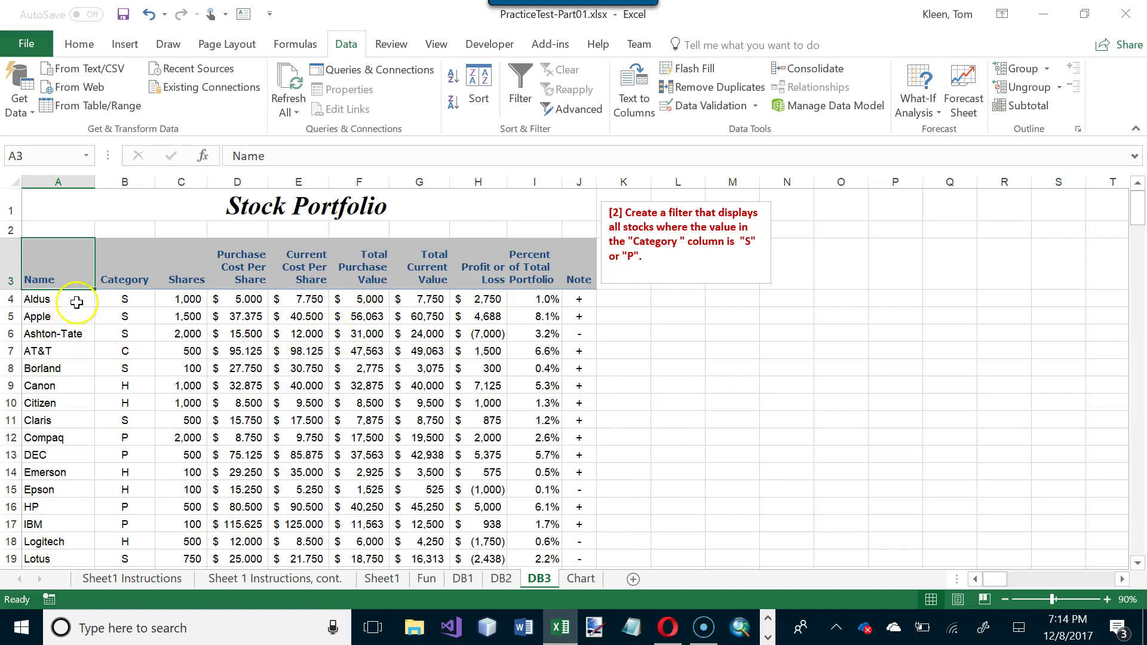
click(118, 299)
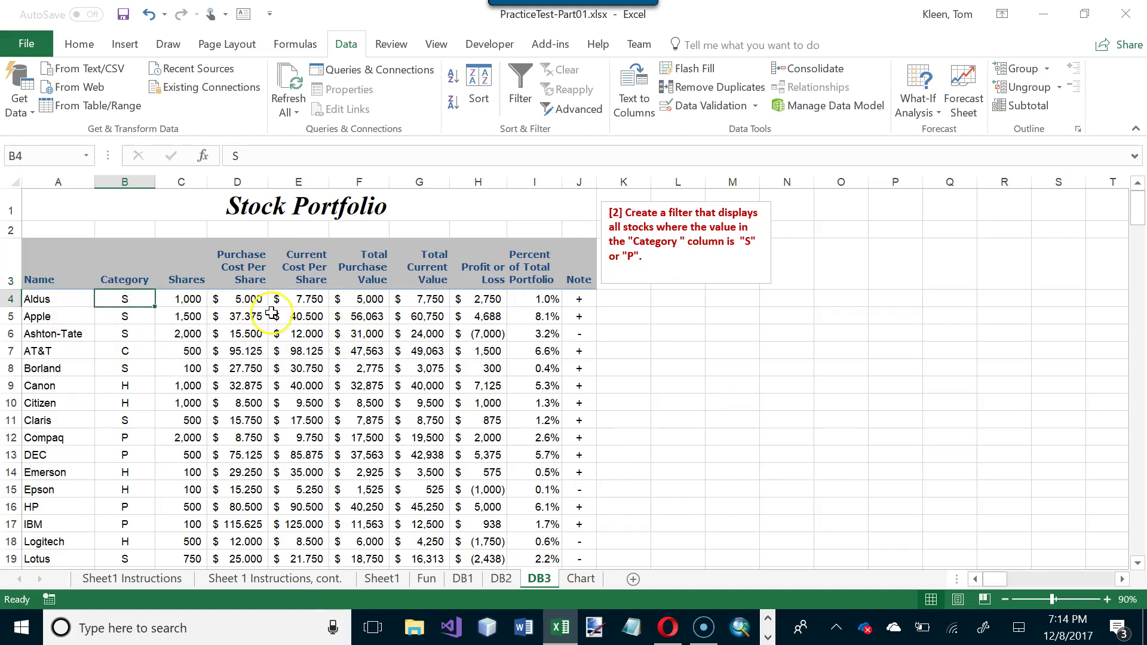
click(363, 298)
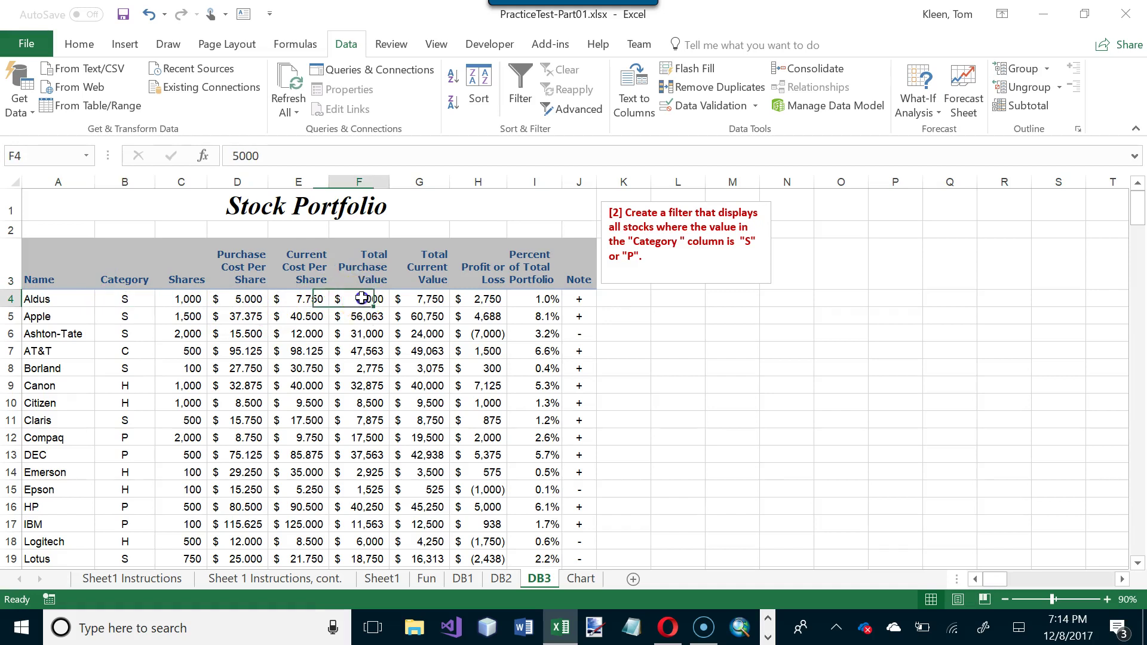
click(249, 332)
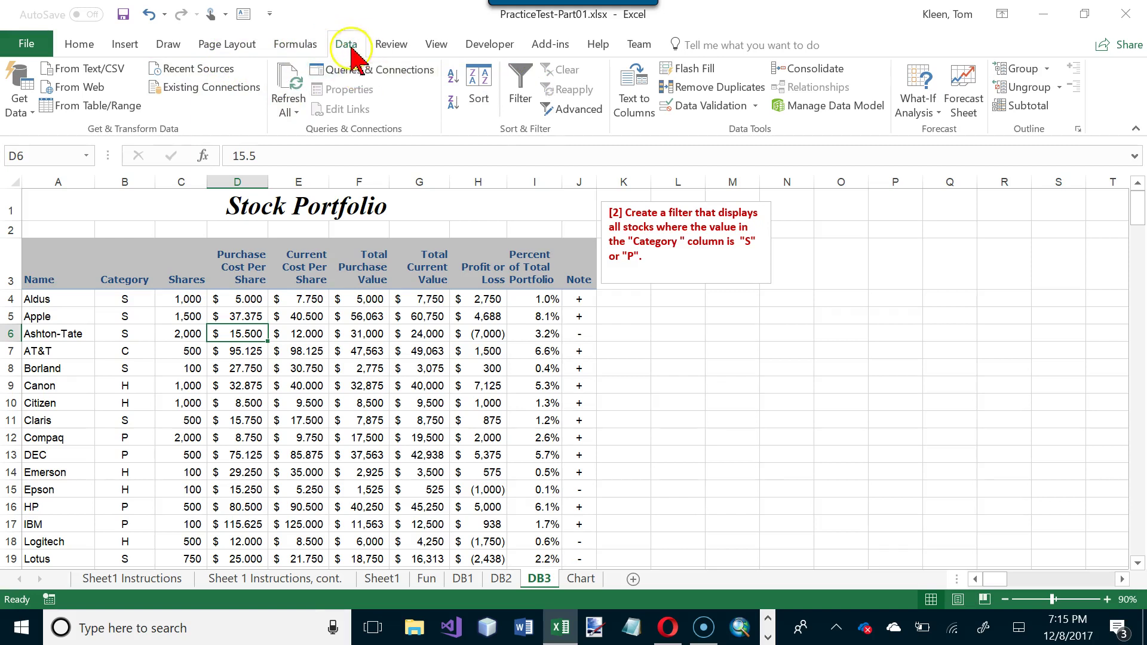
click(519, 75)
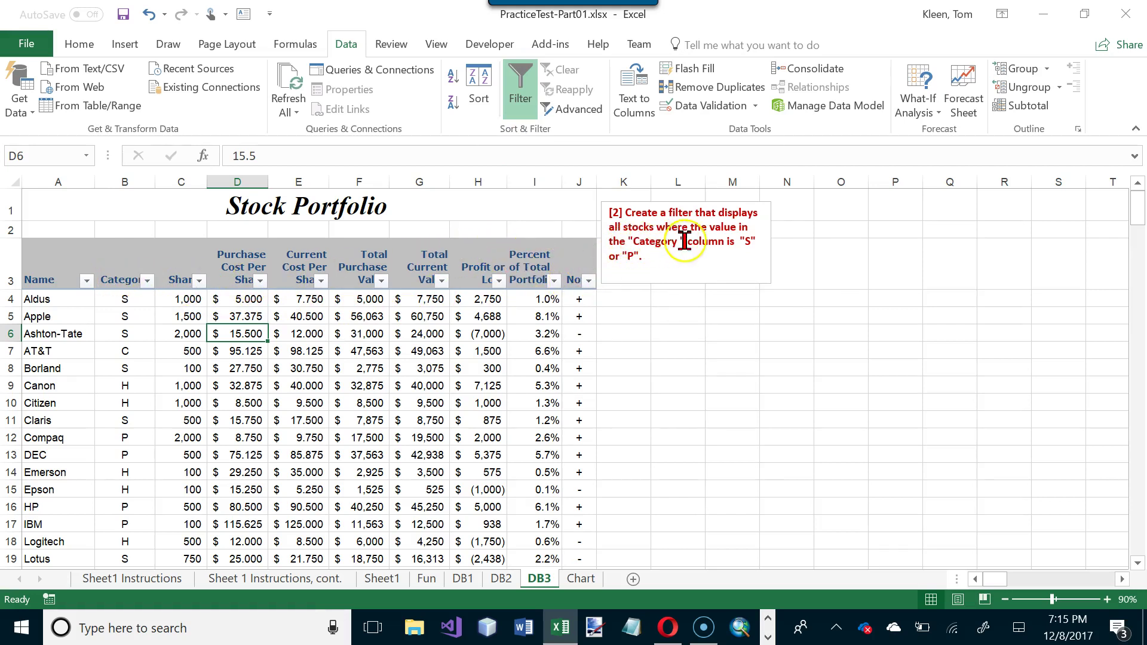
- Filter the Category column to show only the values P and S
click(147, 281)
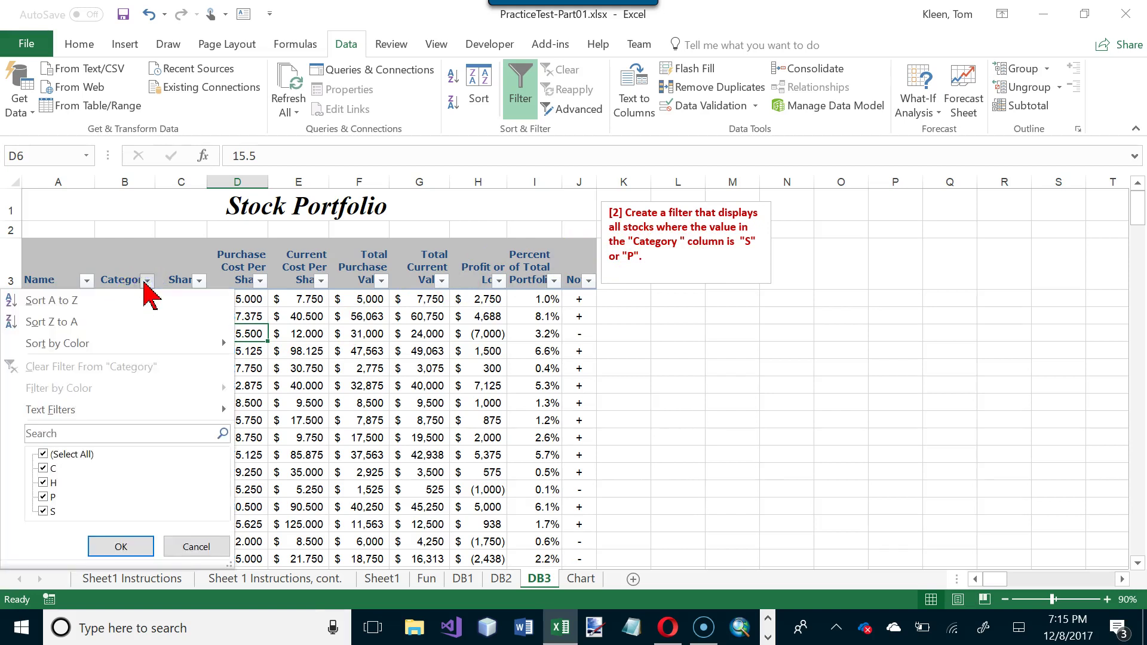
click(146, 281)
click(146, 281)
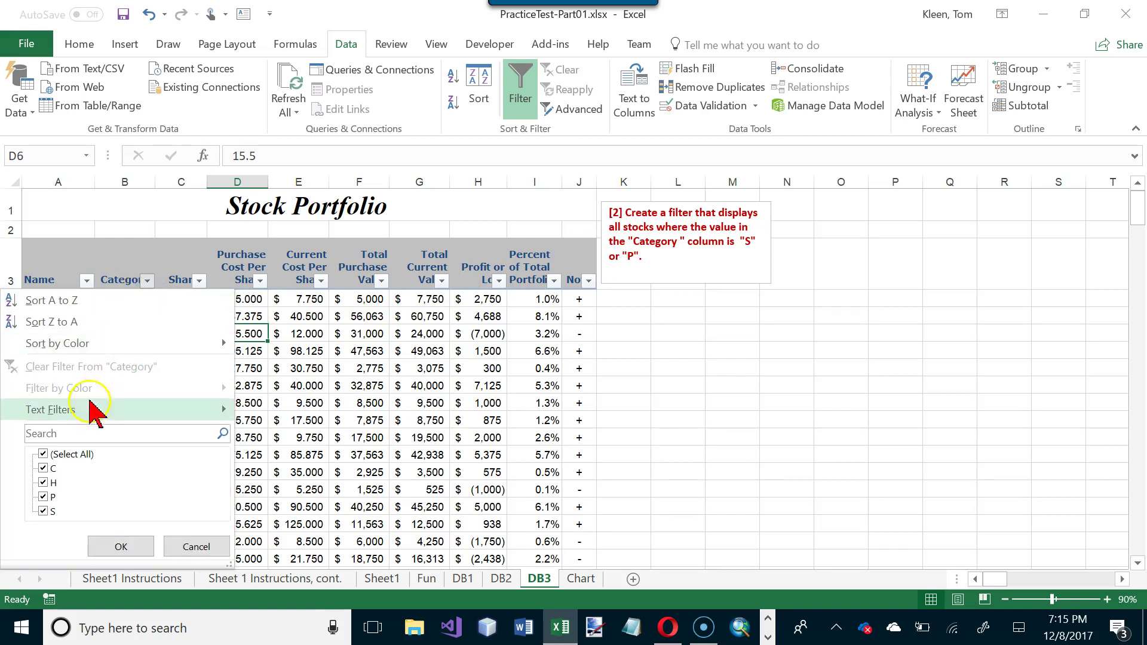
click(43, 454)
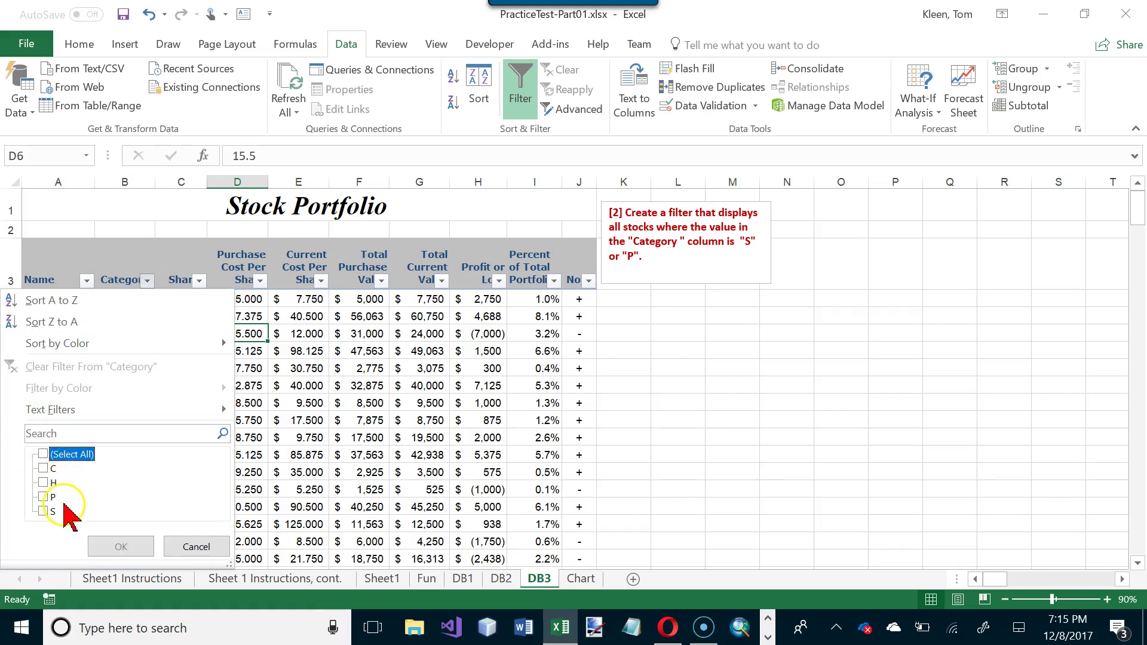
click(44, 511)
click(43, 497)
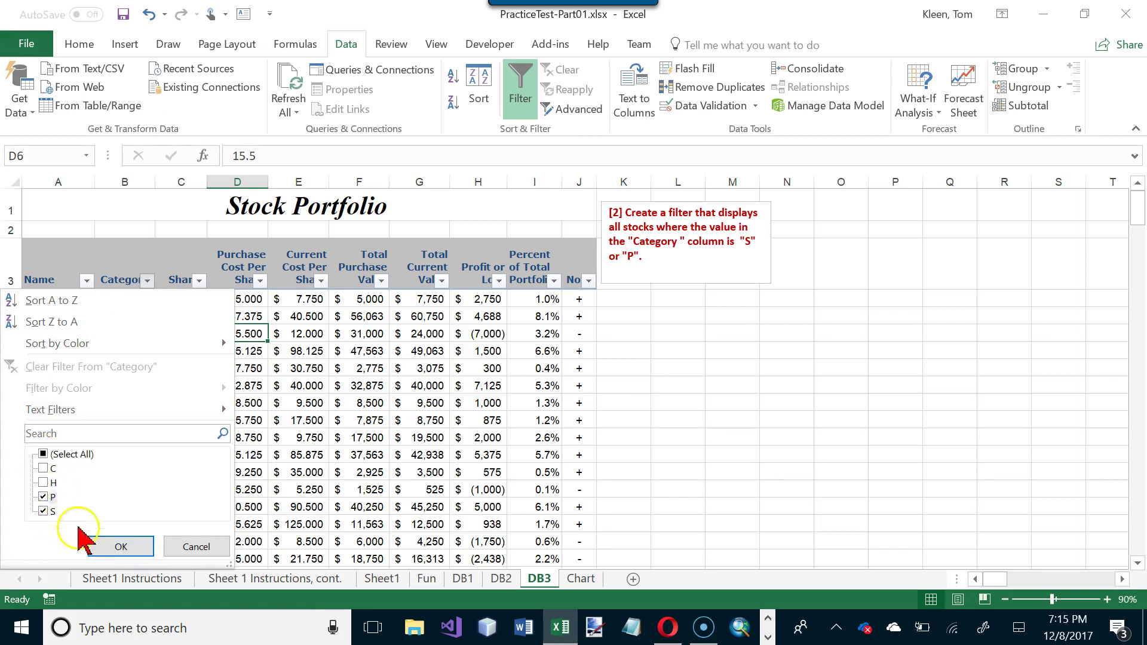
click(121, 547)
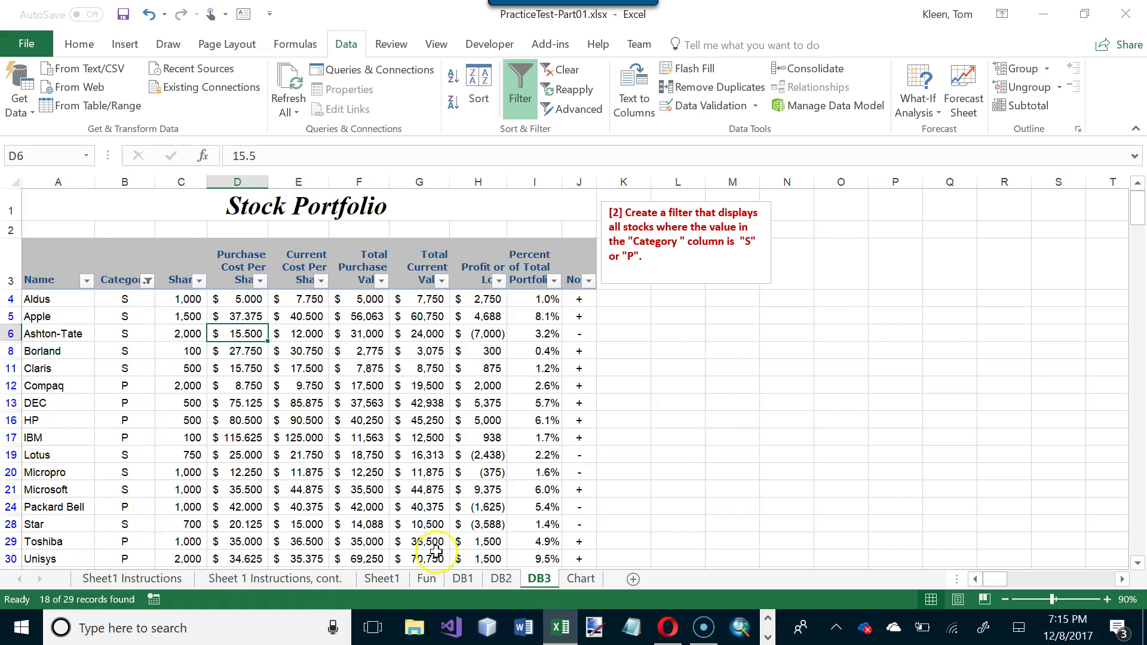
- On the Chart sheet, insert a 2-D Line with Markers chart from A3:G8 and place it beside the data, starting near column H
click(575, 580)
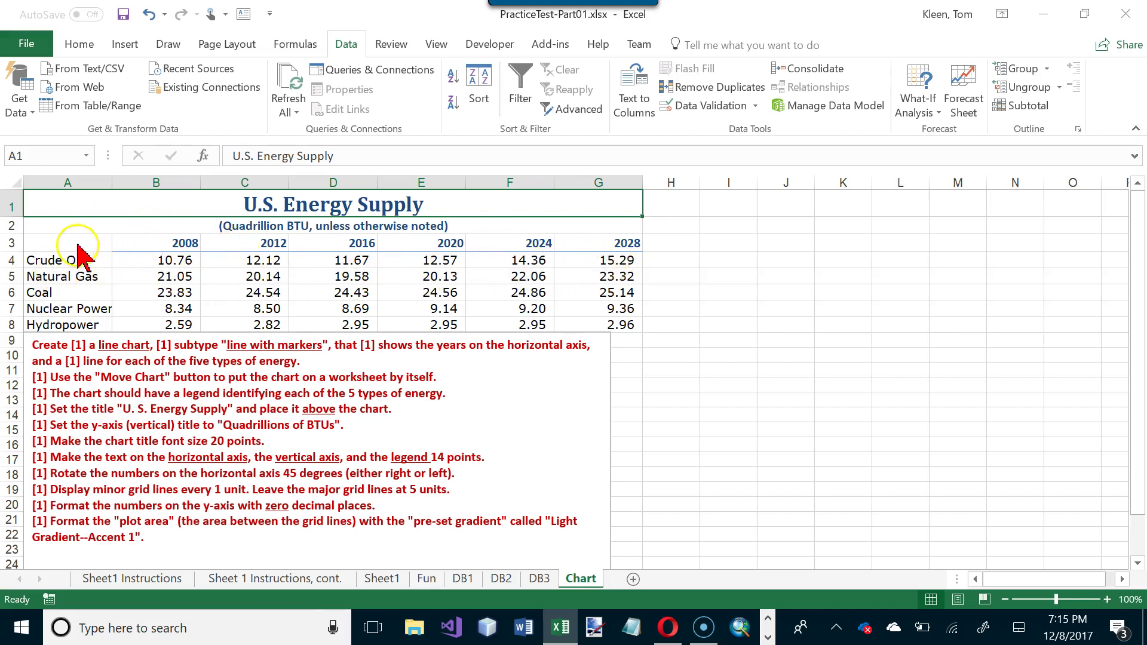
drag(54, 241, 574, 325)
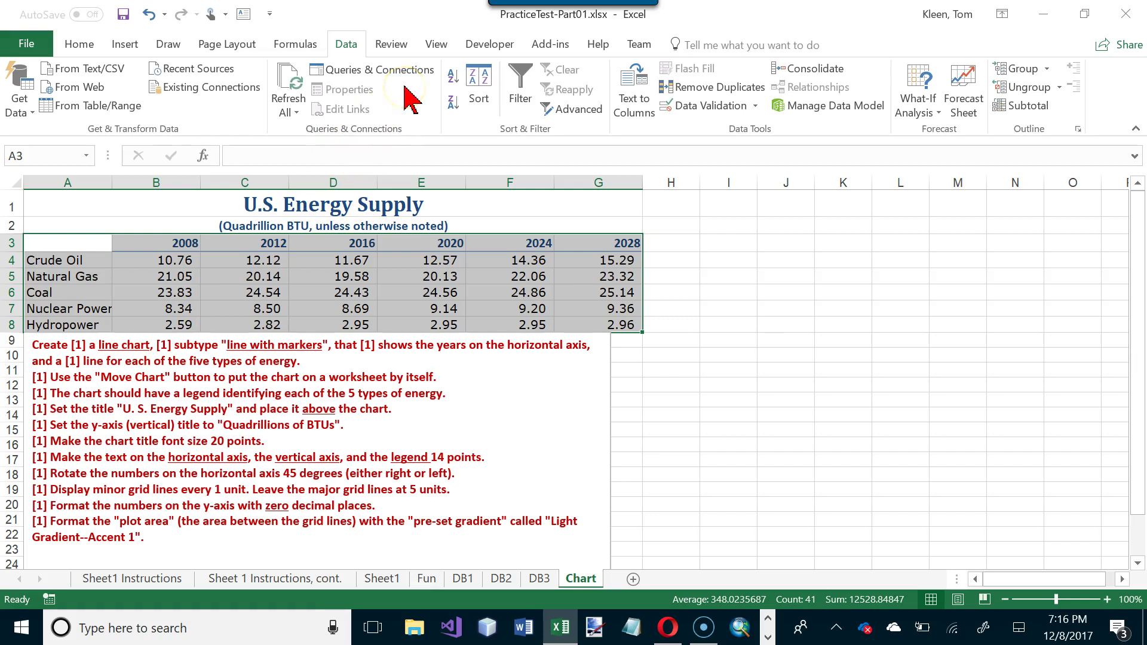
click(125, 45)
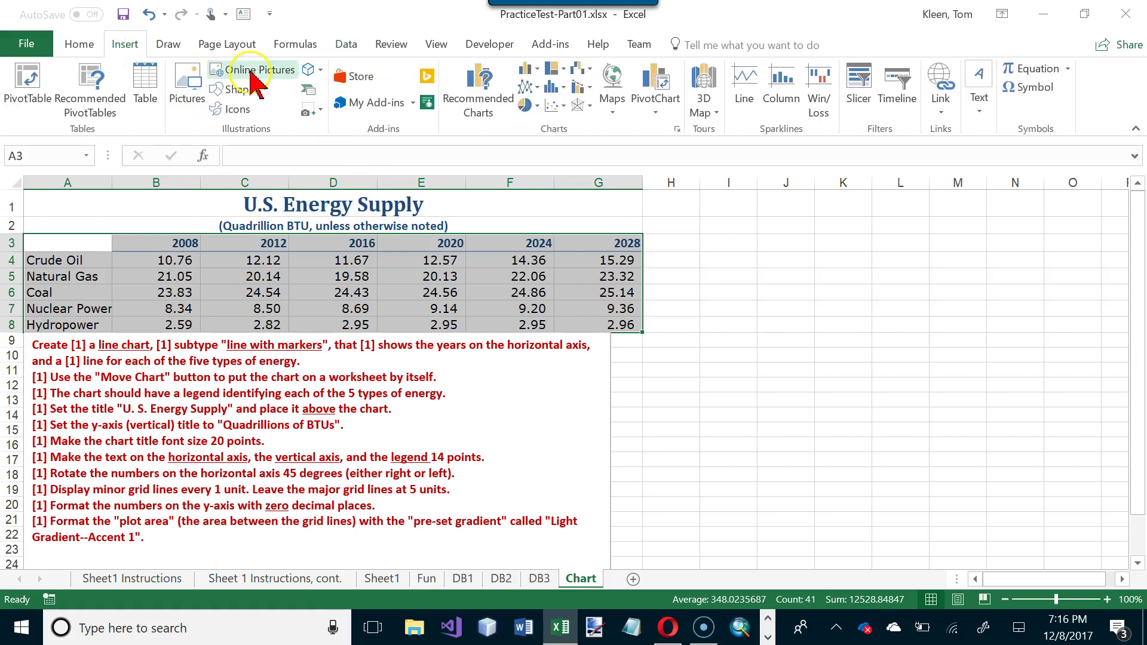
click(534, 88)
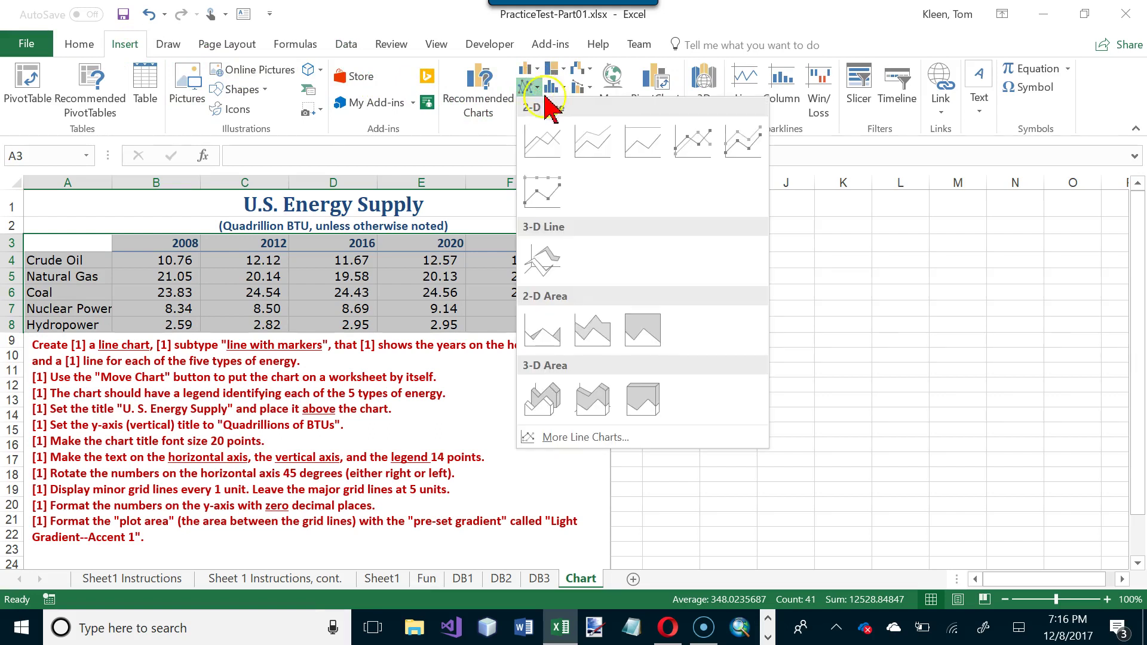
click(691, 150)
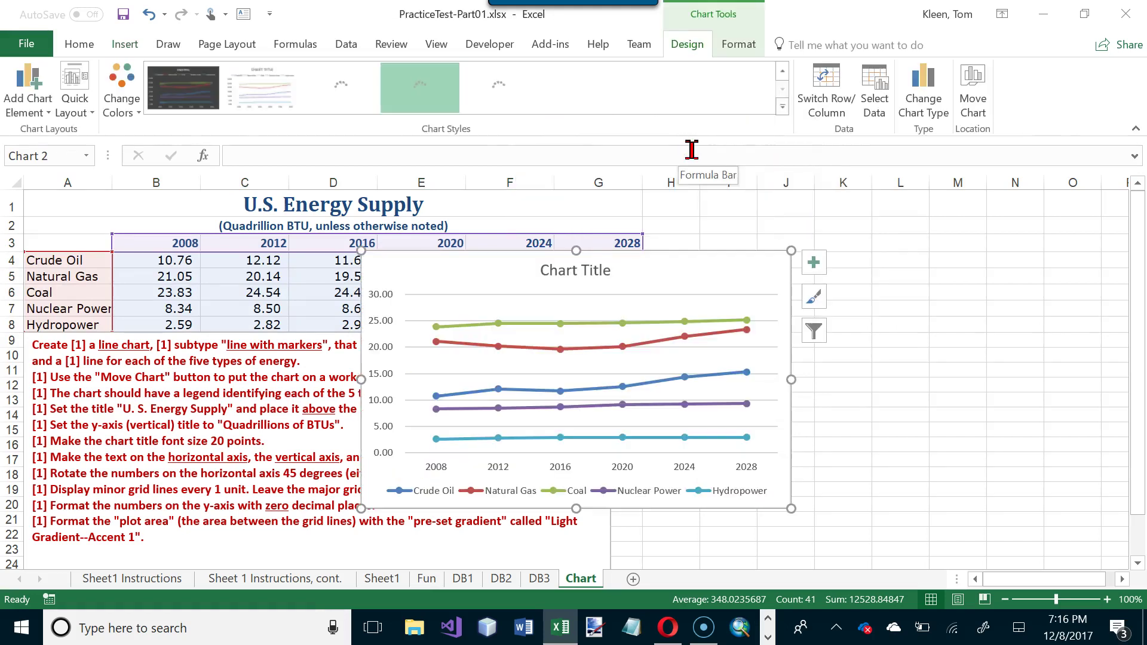
drag(677, 253, 966, 203)
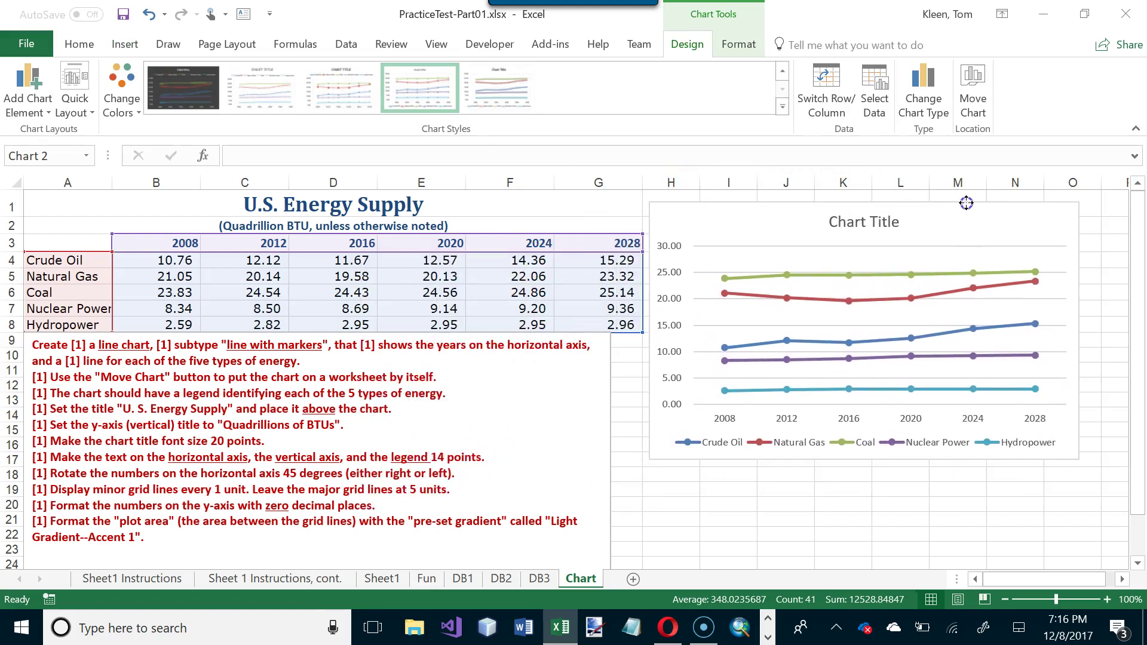
click(932, 197)
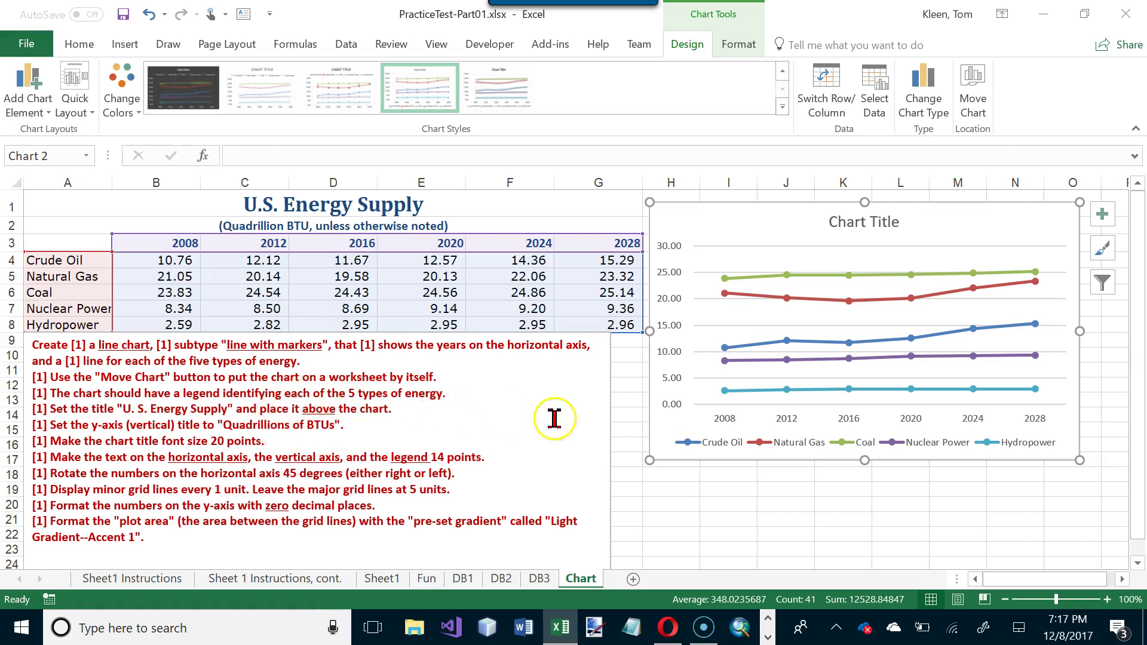
- Set the line chart's title to "U.S. Energy Supply"
click(720, 442)
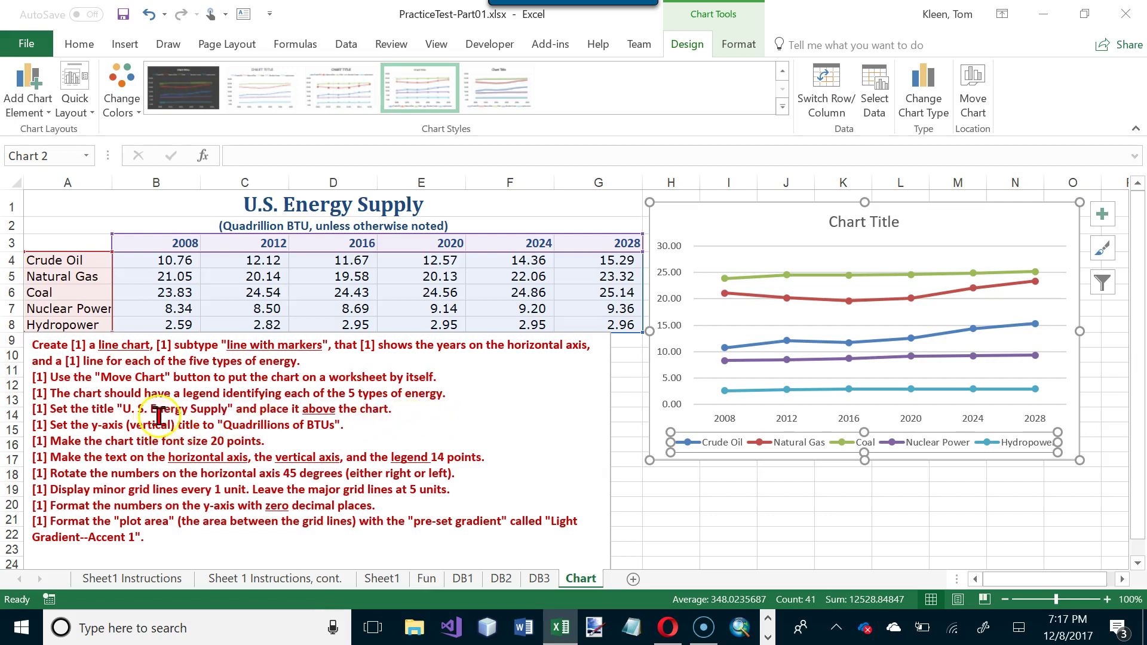
click(874, 229)
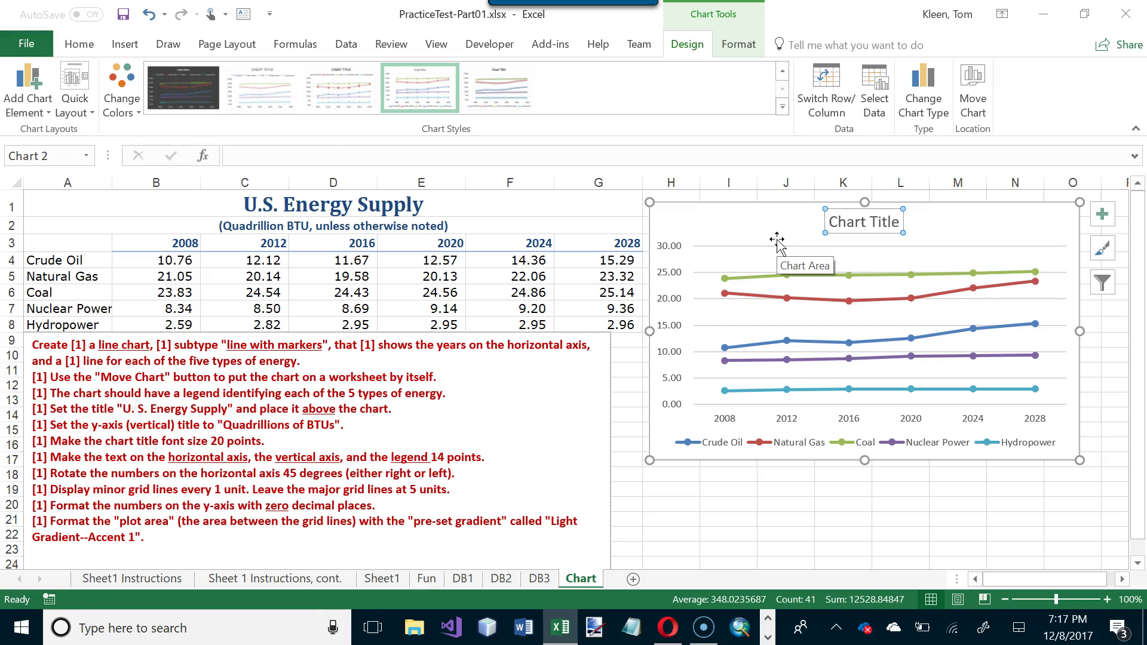
text(U)
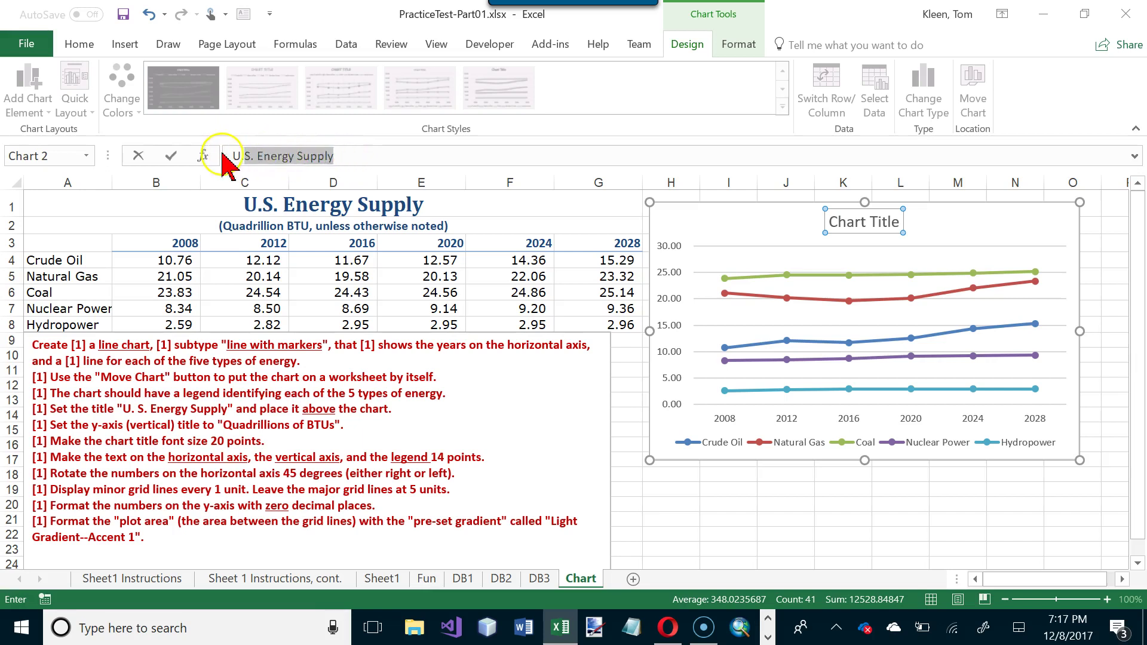
text(.)
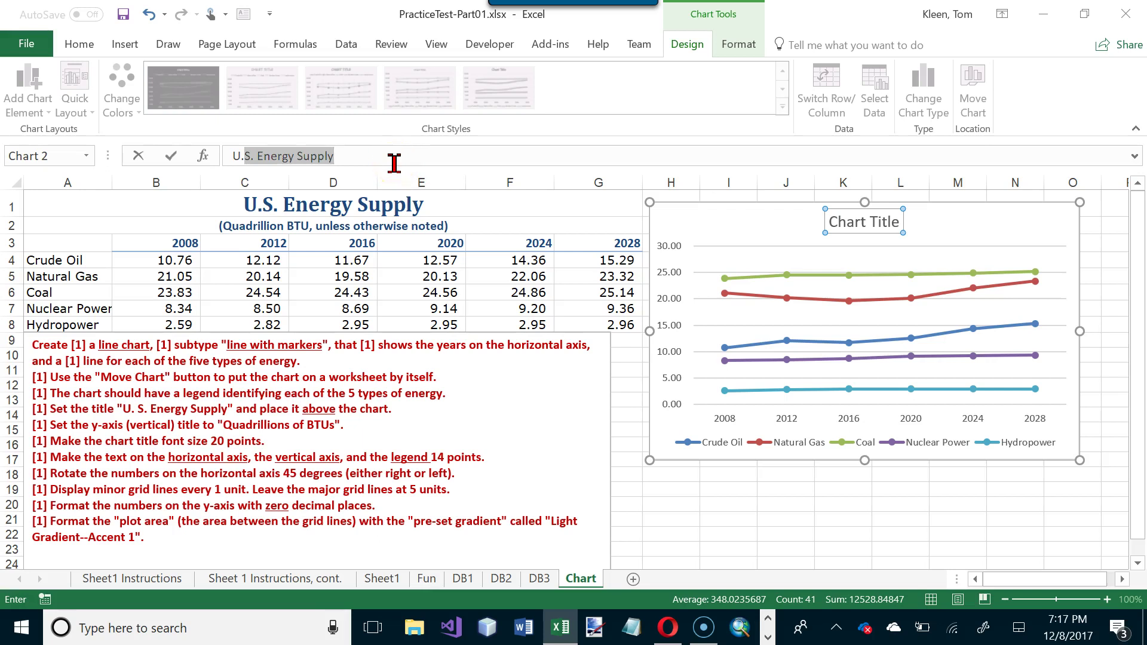
key(Return)
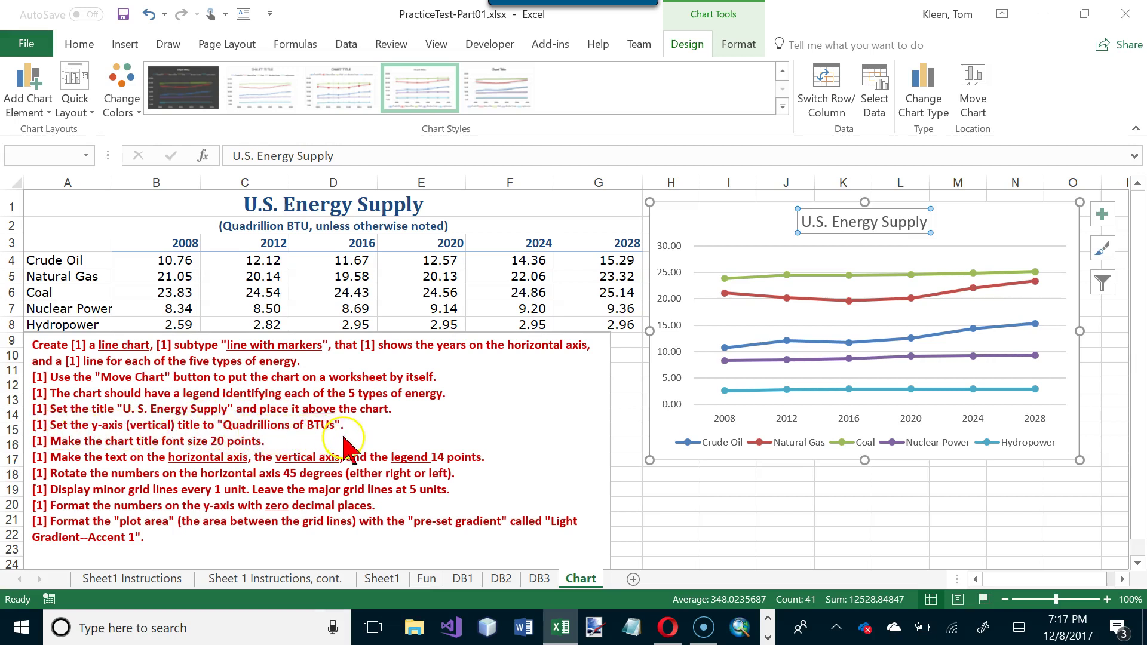
- Copy "Quadrillions of BTUs" from the instructions and add only a primary vertical axis title to the chart
drag(335, 428, 291, 426)
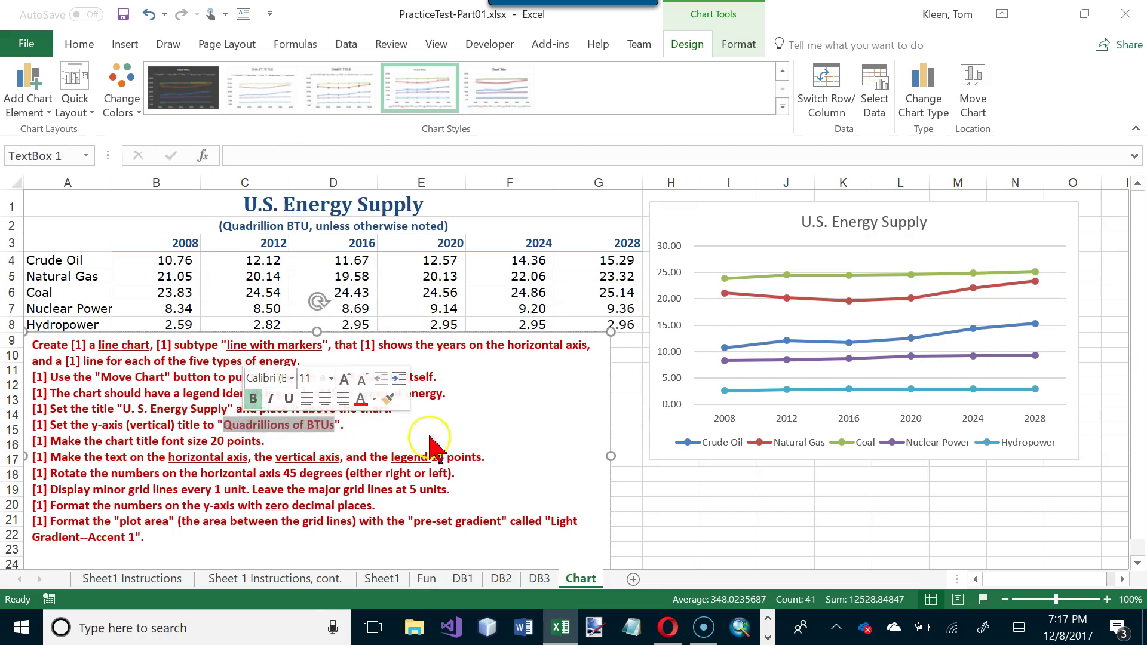
key(ctrl+c)
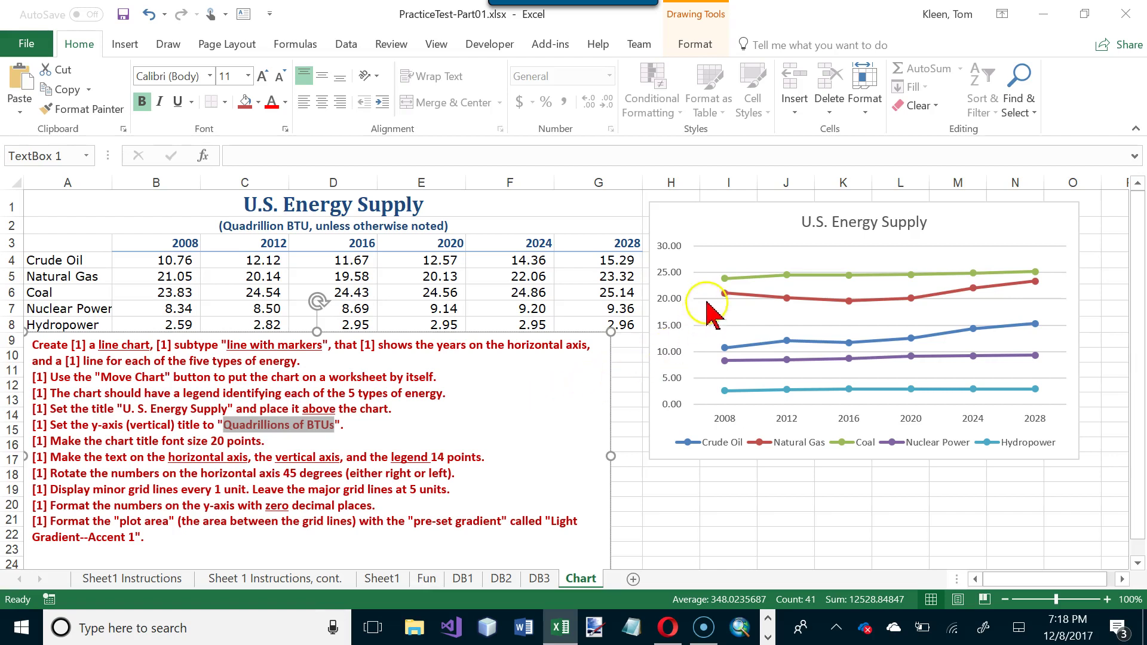
click(707, 256)
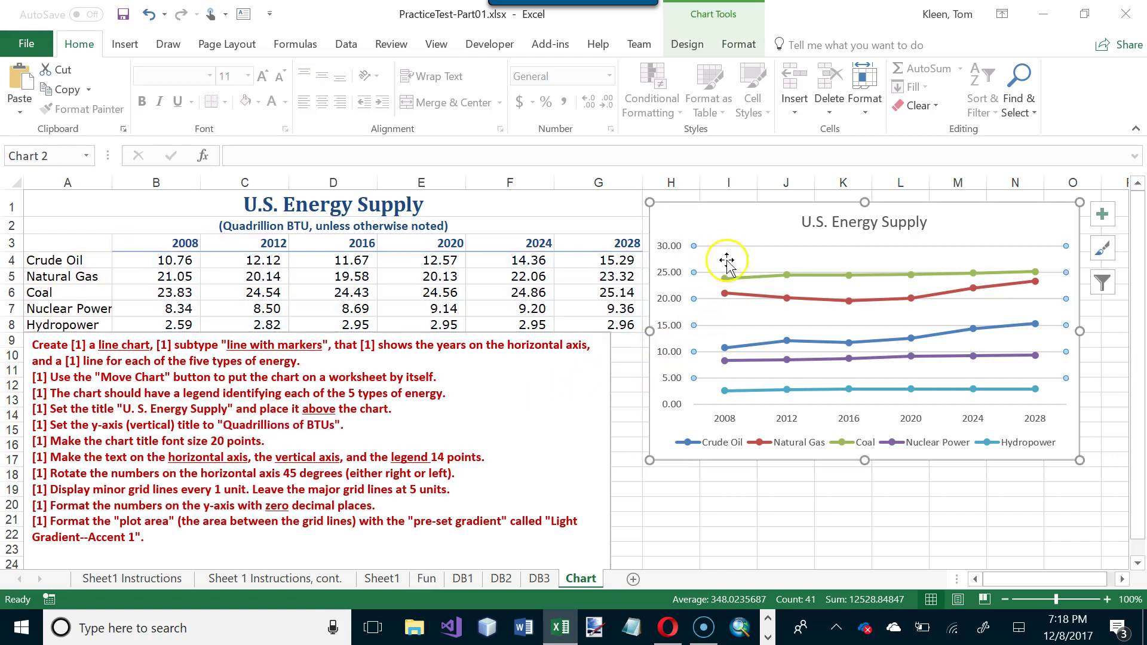
click(1102, 214)
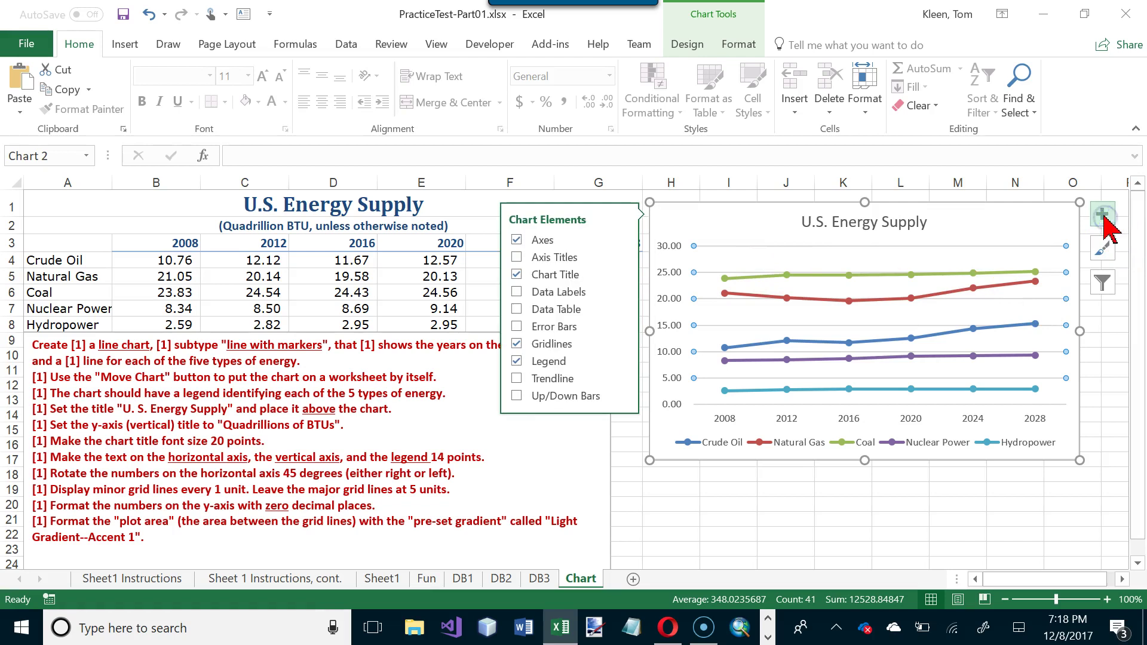
click(569, 258)
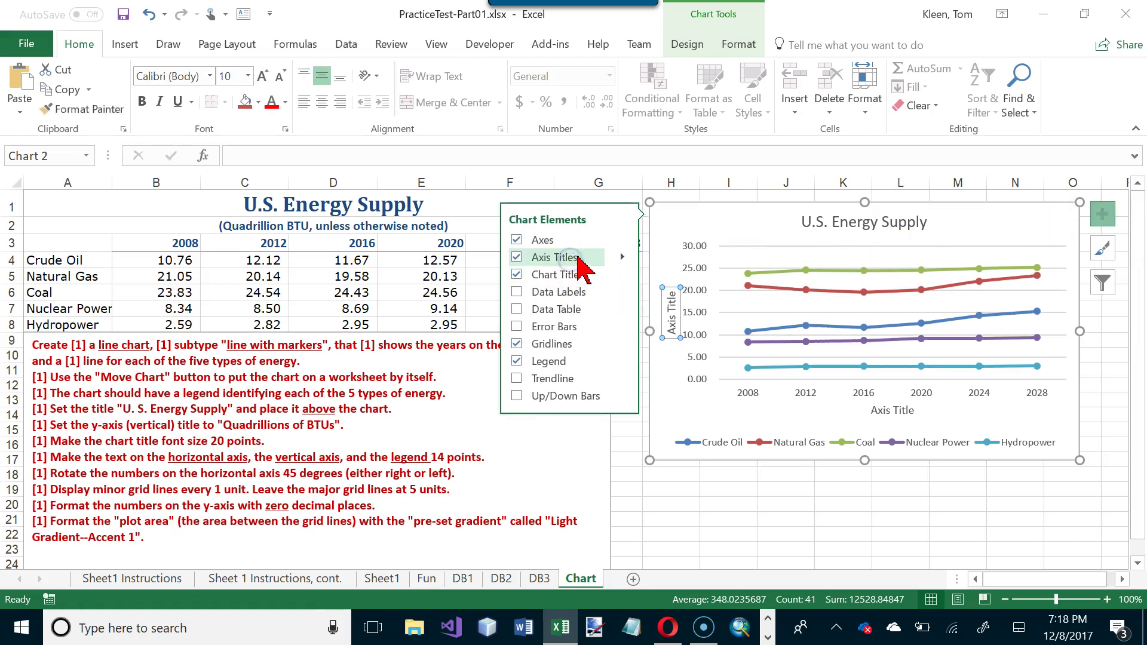
click(518, 258)
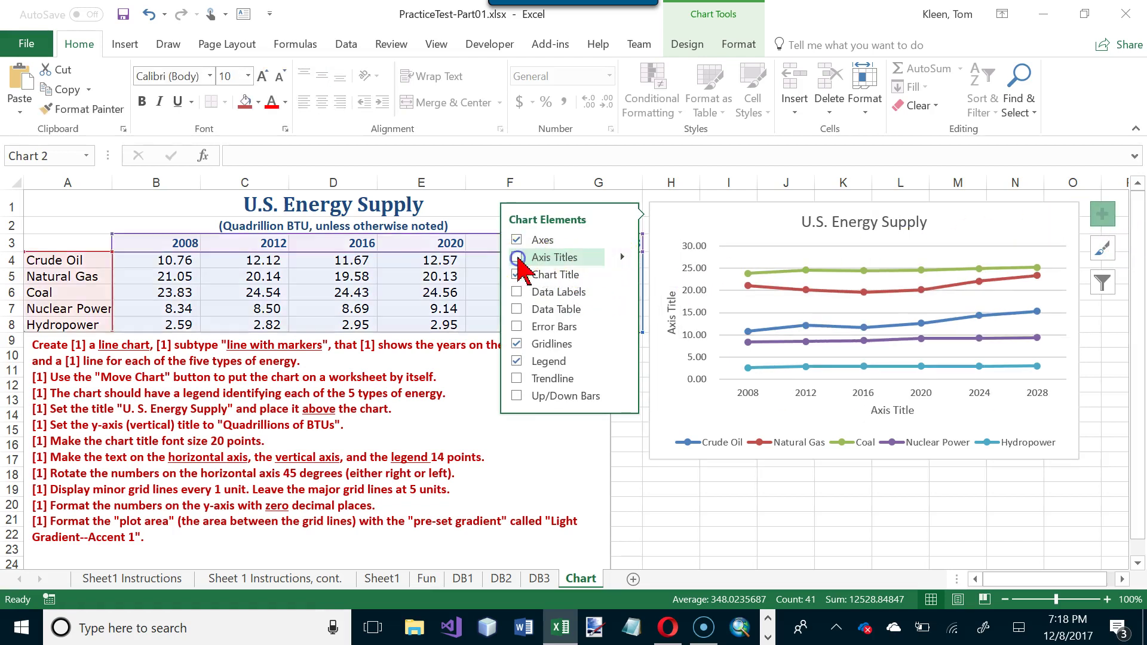
click(622, 257)
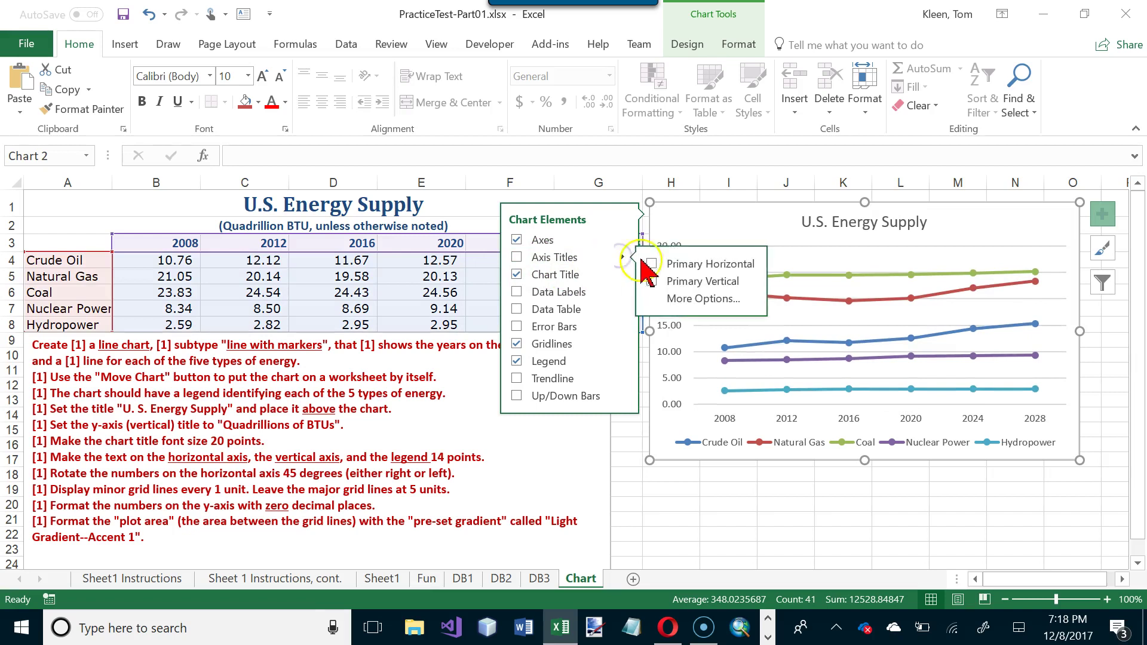
click(699, 282)
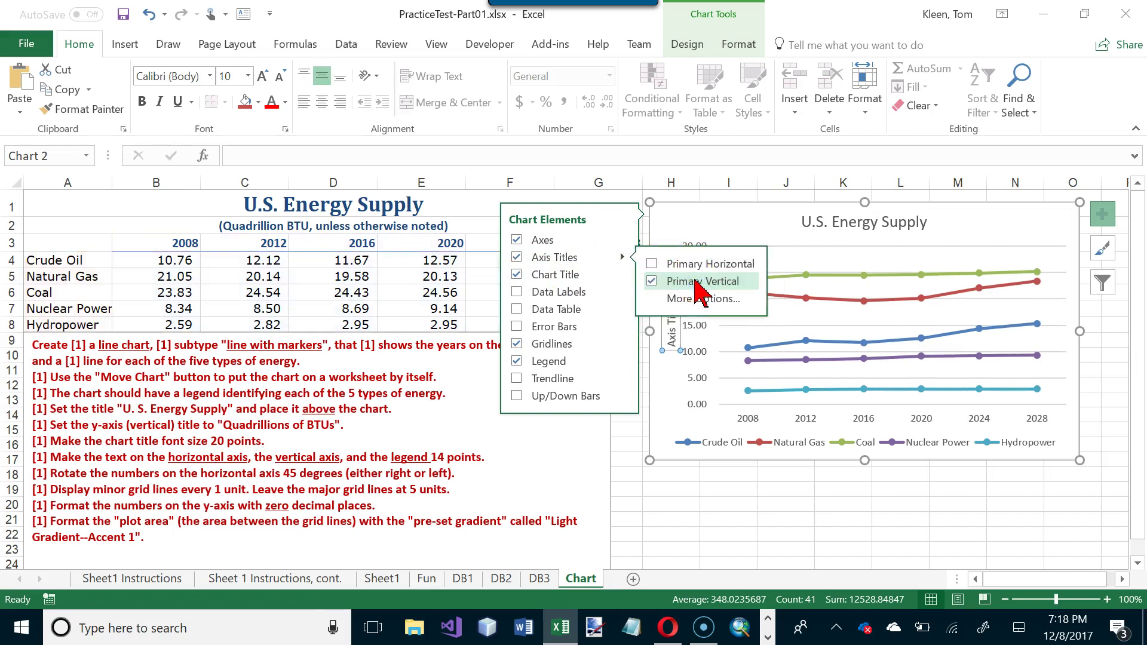
click(665, 507)
- Set the vertical axis title's text to the copied "Quadrillions of BTUs"
click(671, 338)
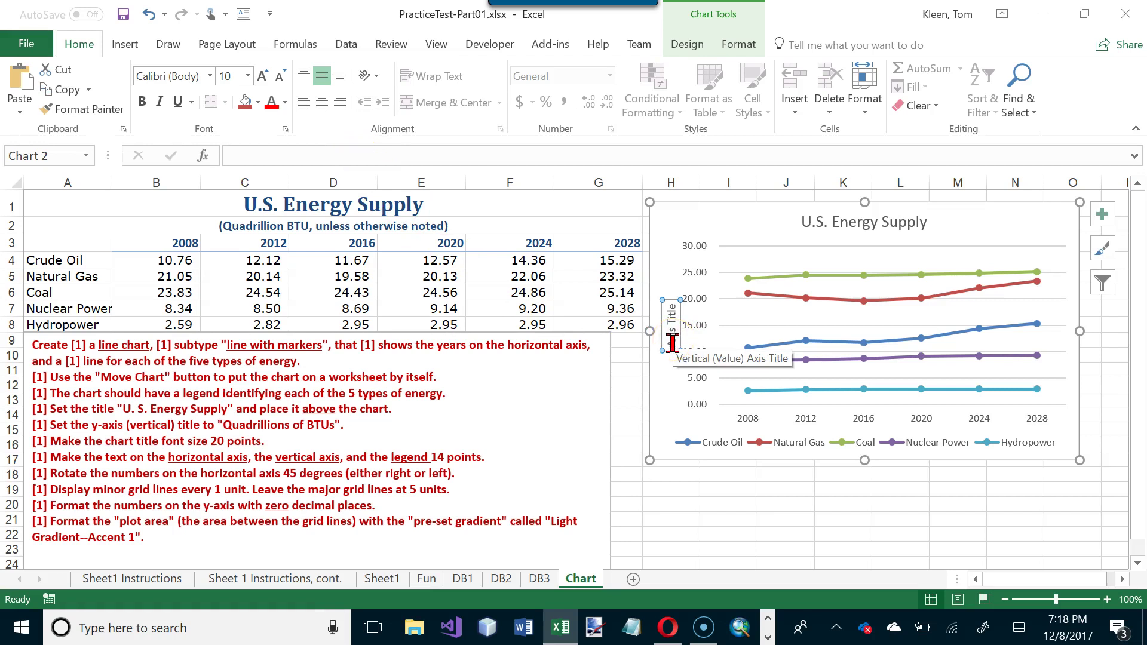
key(ctrl+v)
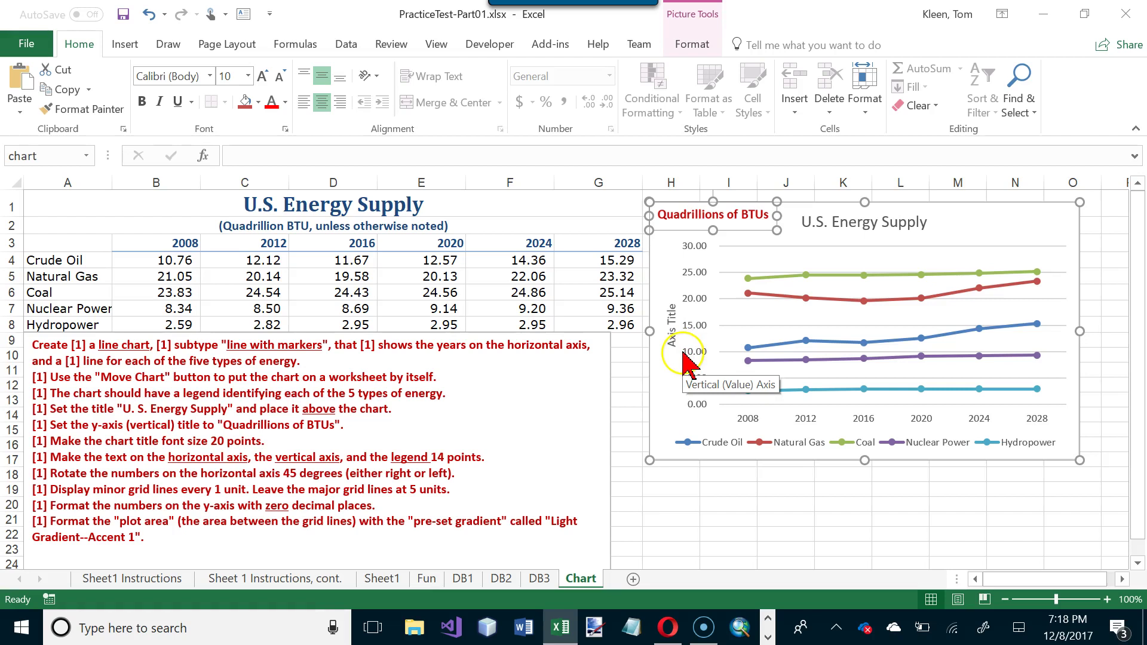
key(ctrl+z)
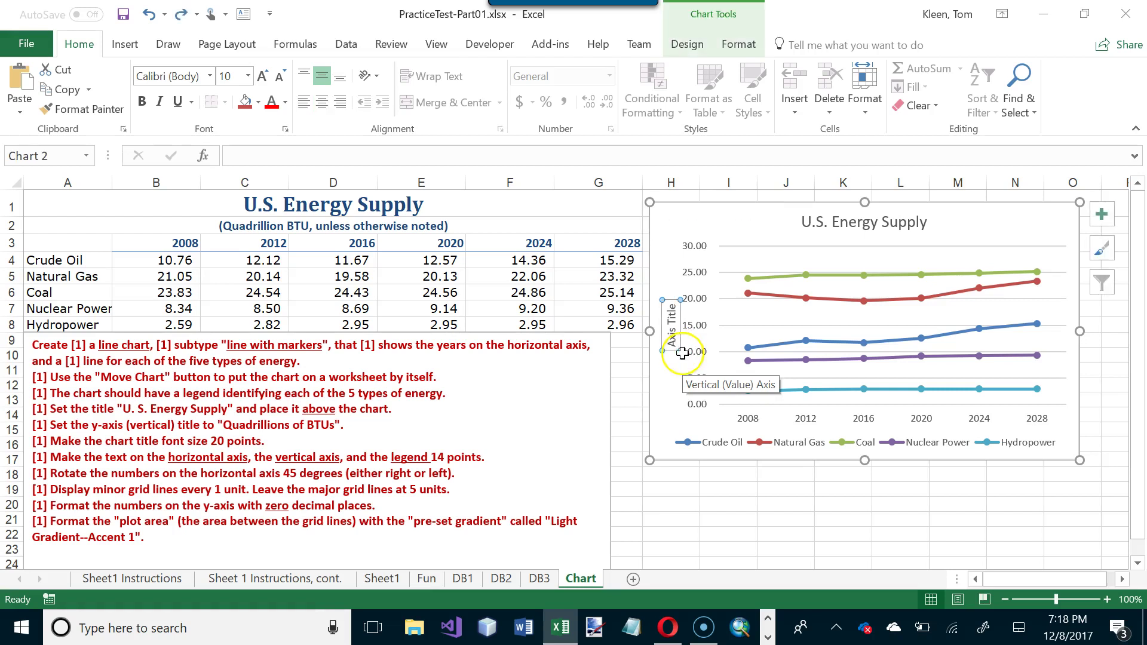
click(375, 156)
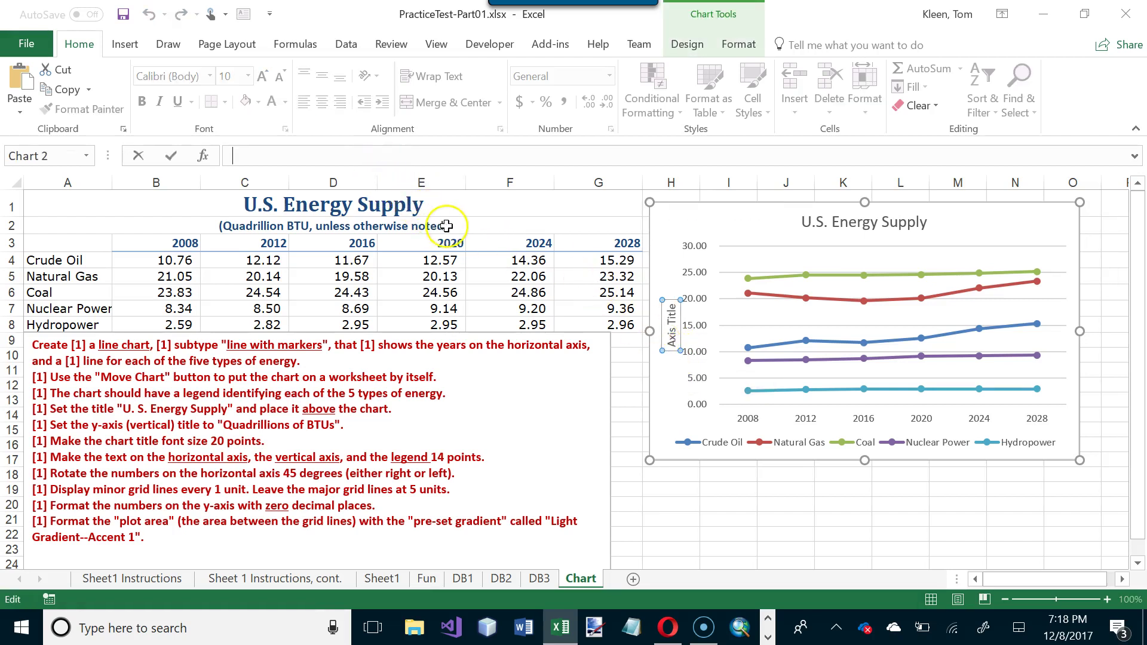
key(ctrl+v)
key(Return)
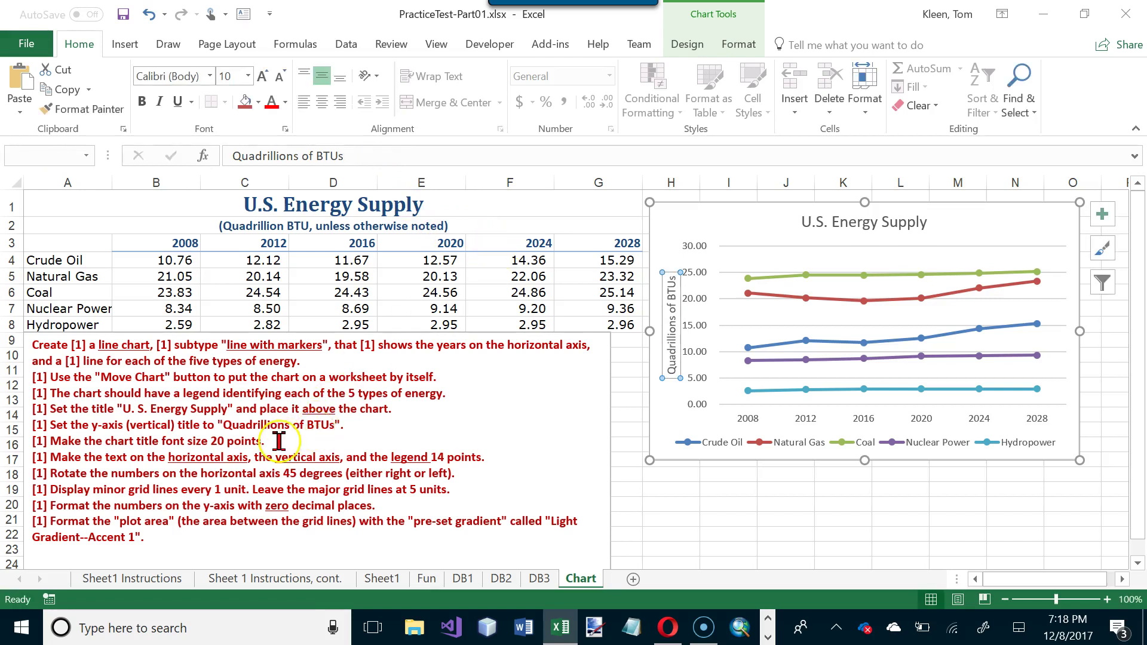
- Set the font size of the "U.S. Energy Supply" chart title to 20 points
click(871, 213)
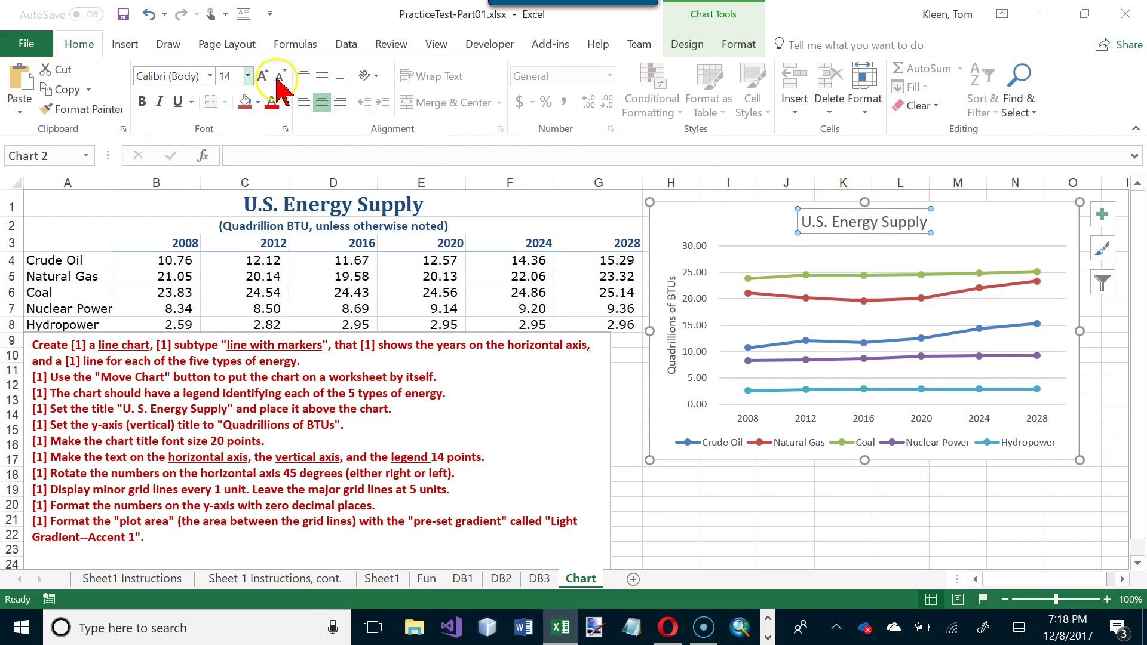
click(248, 76)
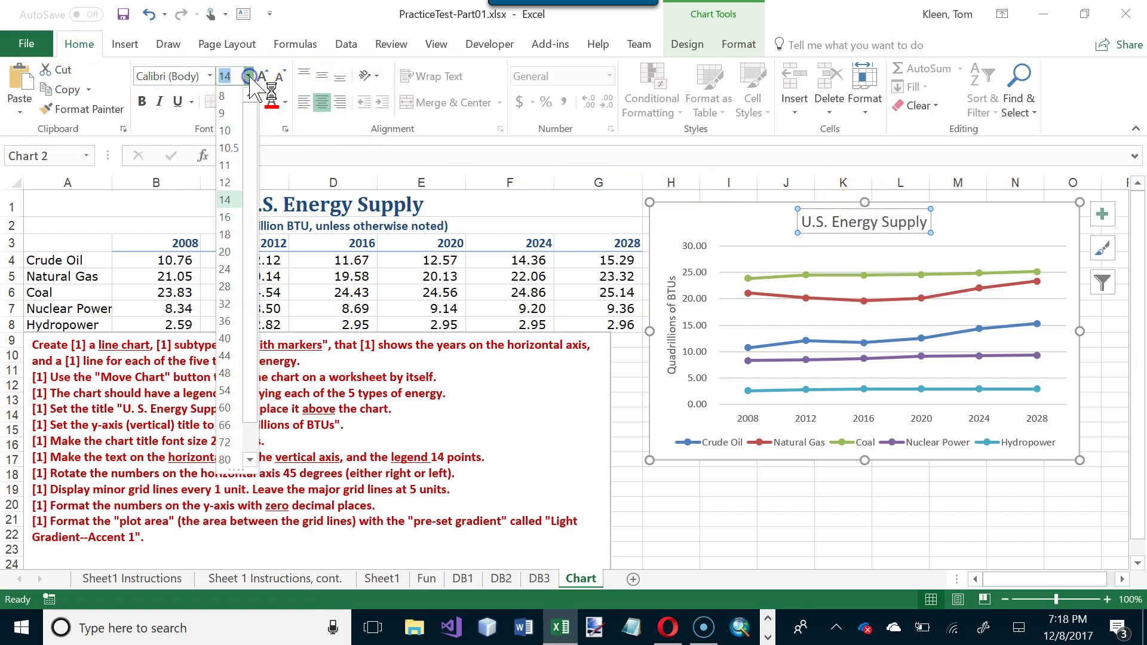
click(224, 252)
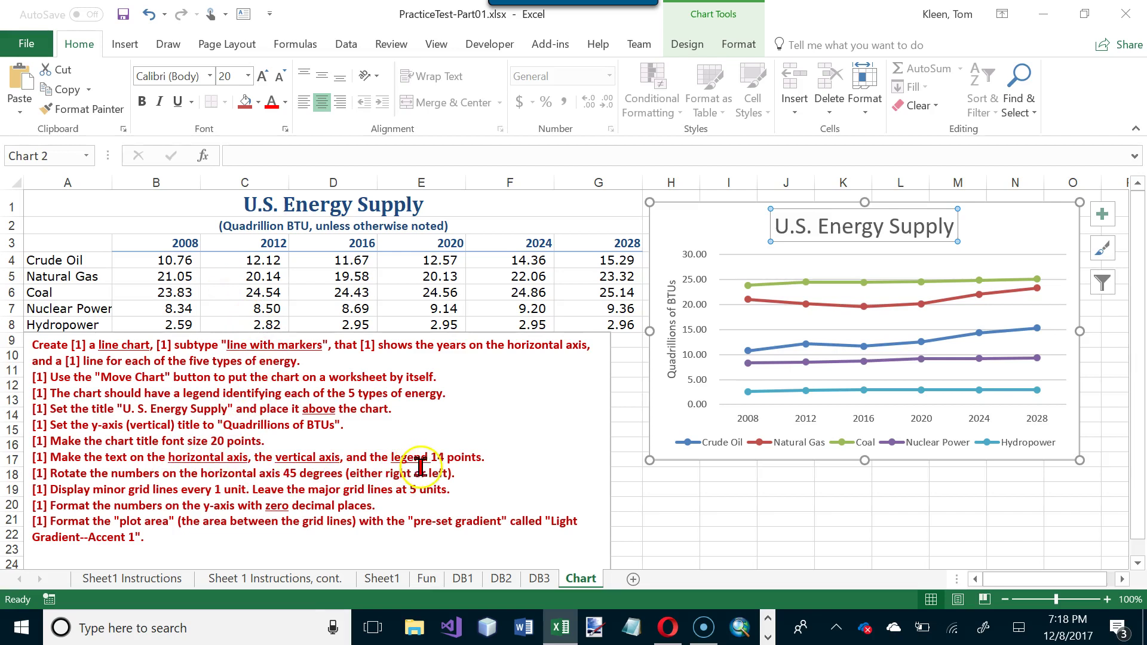
- Set the font size of the vertical axis numbers and the vertical axis title to 14 points
click(688, 278)
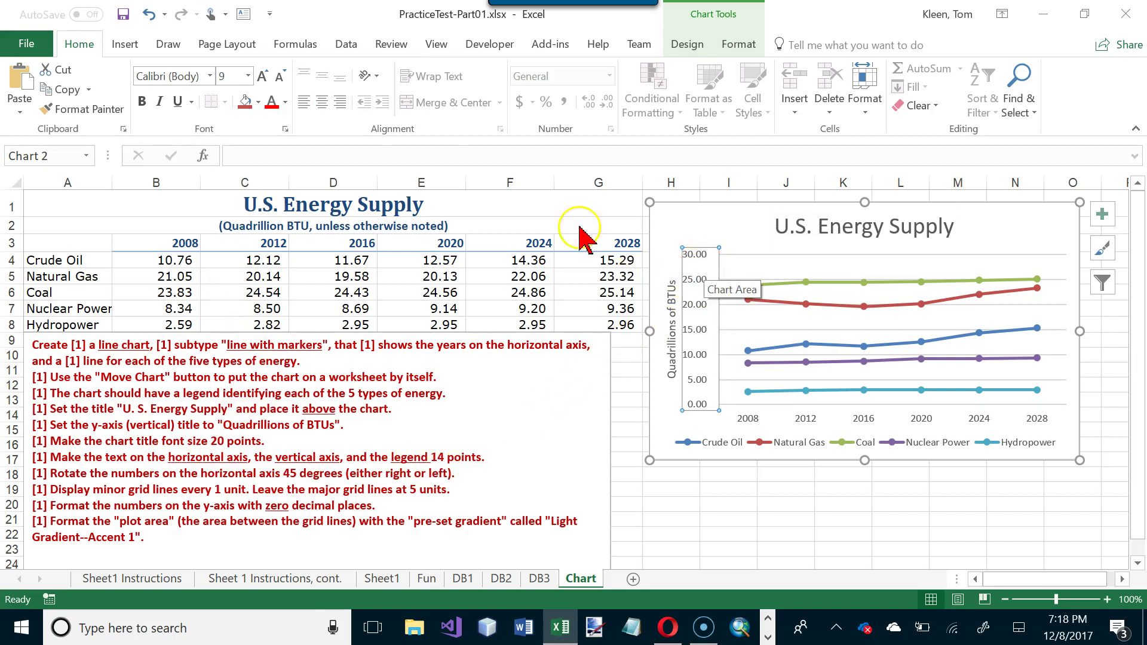
click(247, 76)
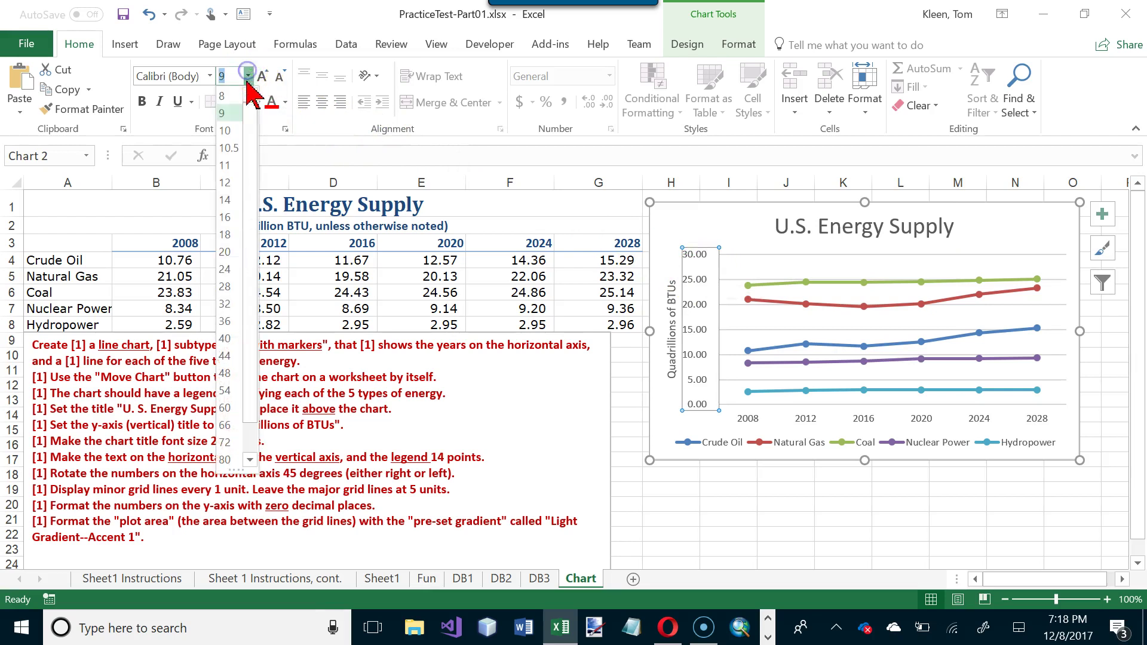
click(230, 198)
click(669, 315)
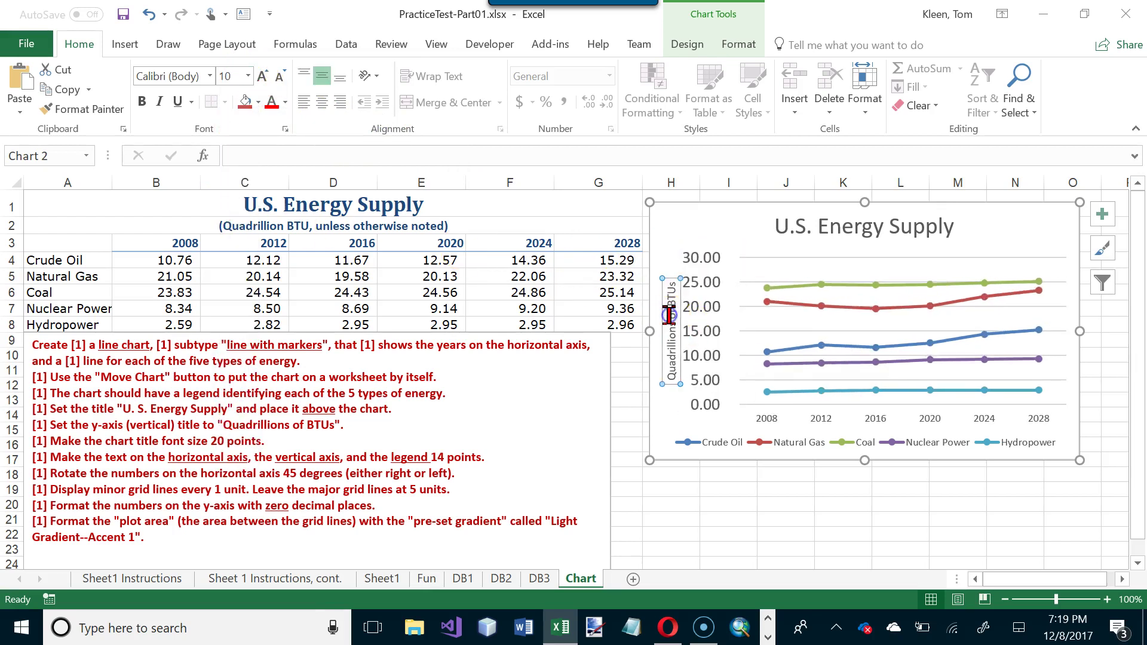
click(248, 76)
click(233, 200)
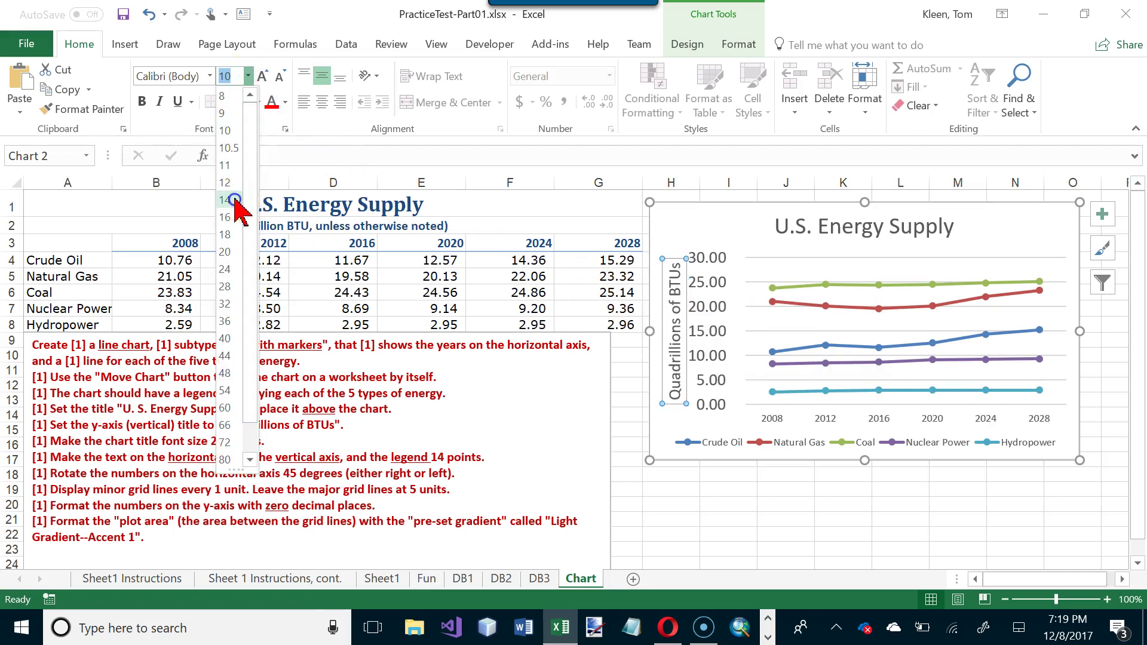
- Set the font size of the horizontal axis years and the chart legend to 14 points
click(818, 418)
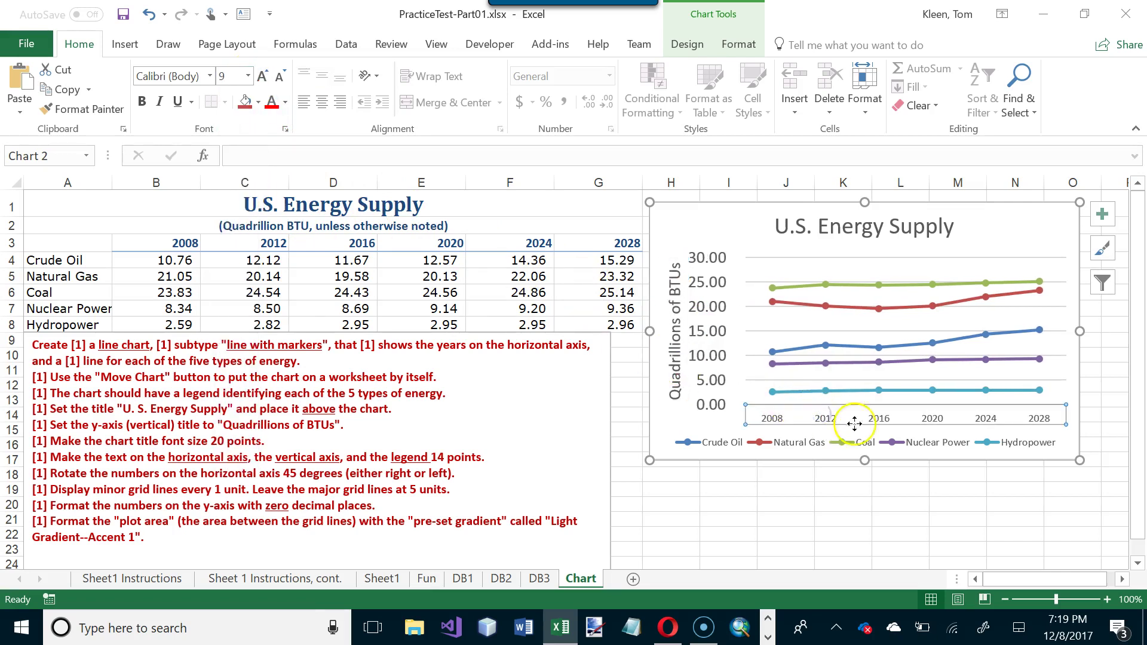
click(247, 76)
click(230, 201)
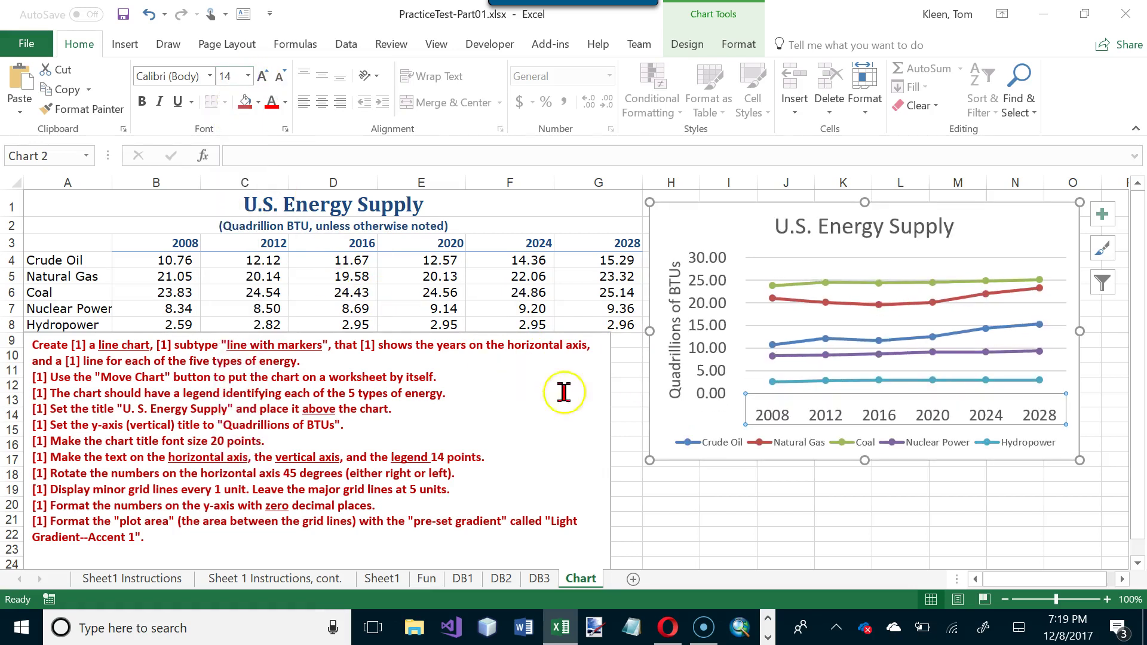
click(719, 443)
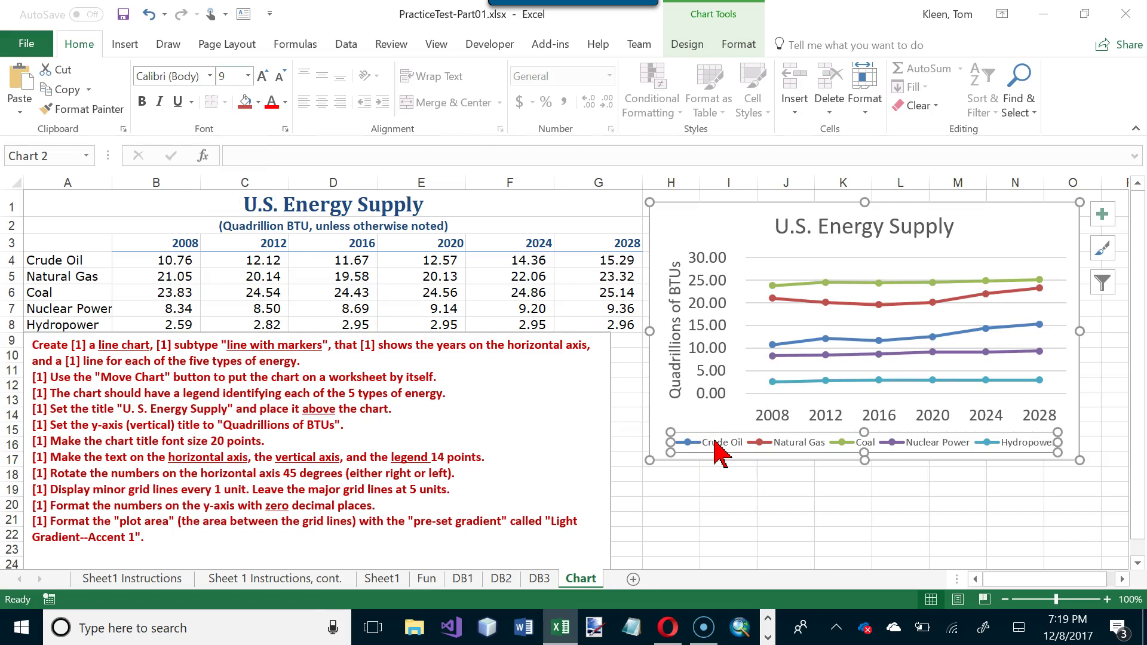
key(F4)
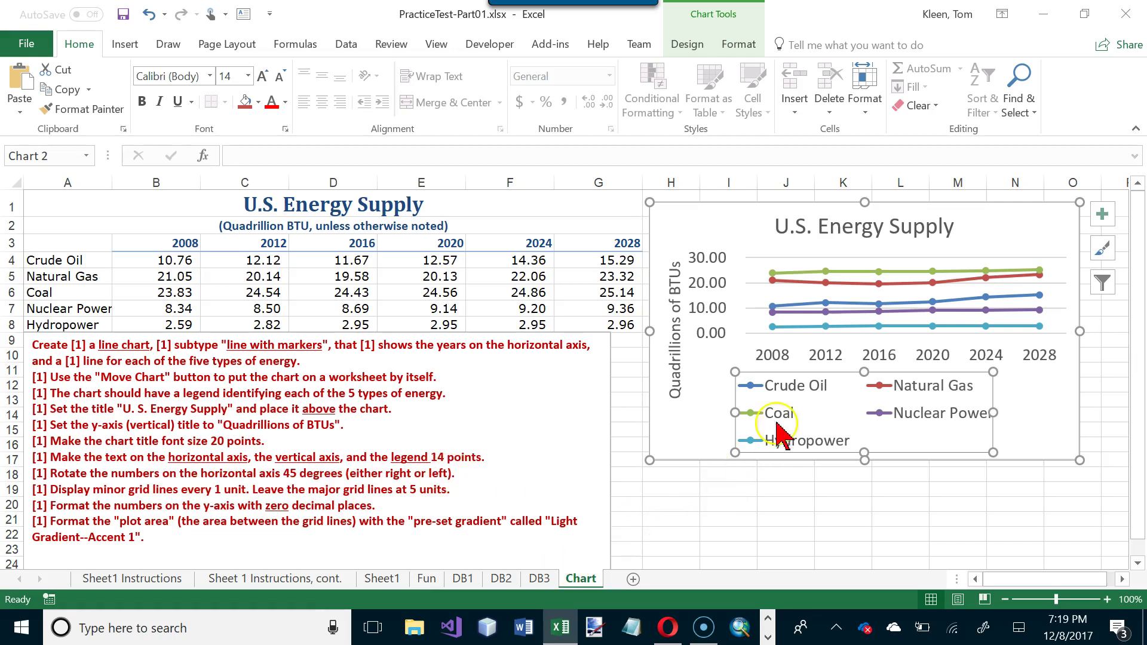
- Open the axis formatting options for the chart's horizontal axis
click(831, 357)
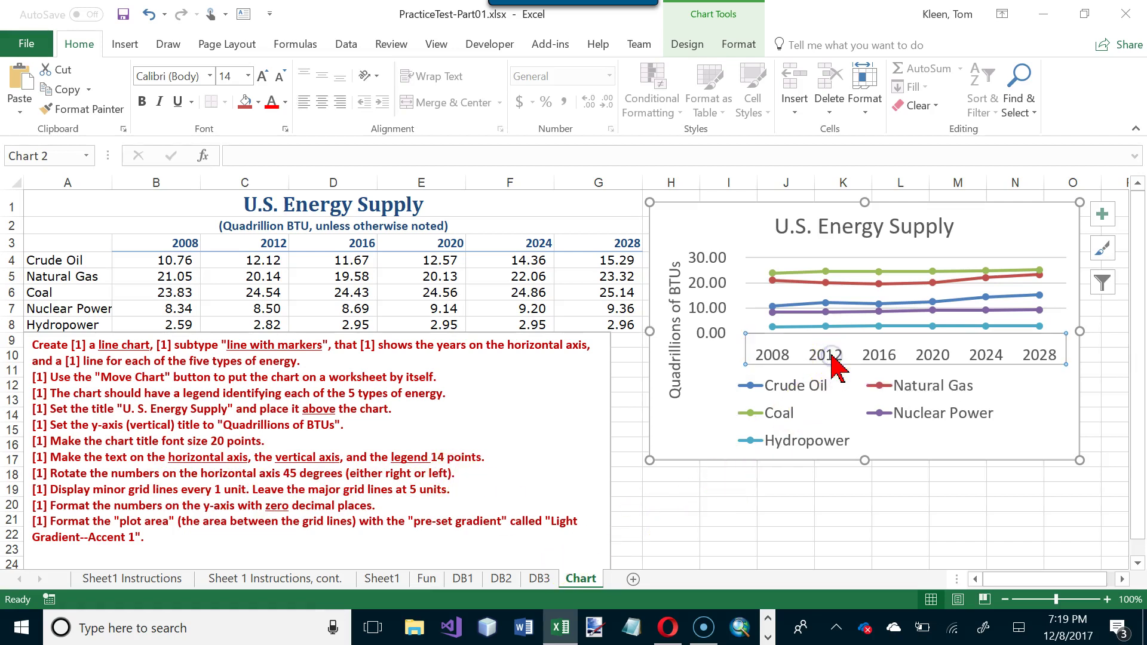
right_click(931, 355)
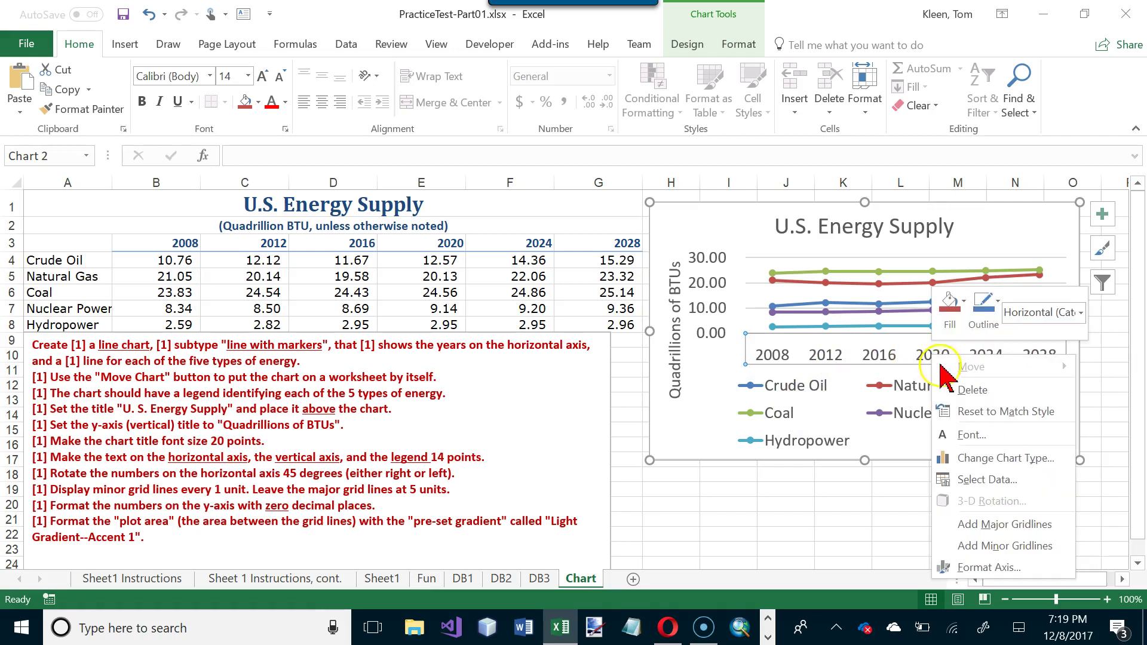
click(1001, 570)
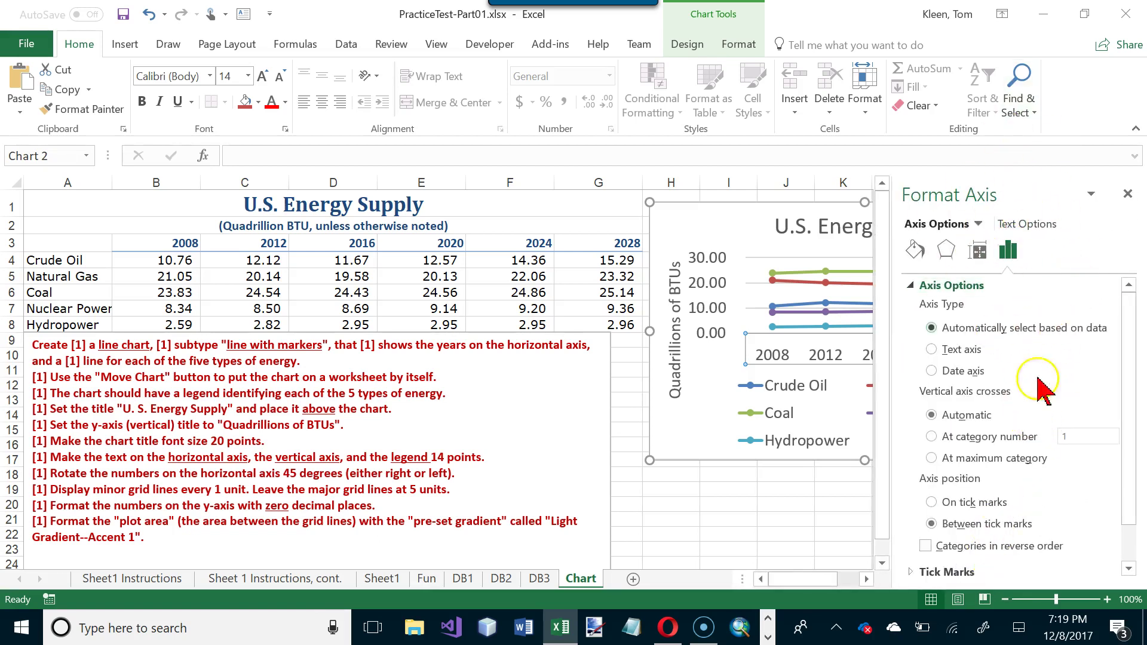
- Look through the horizontal axis's fill and line, effects, alignment and axis option categories
click(915, 251)
click(946, 251)
click(977, 251)
click(1008, 251)
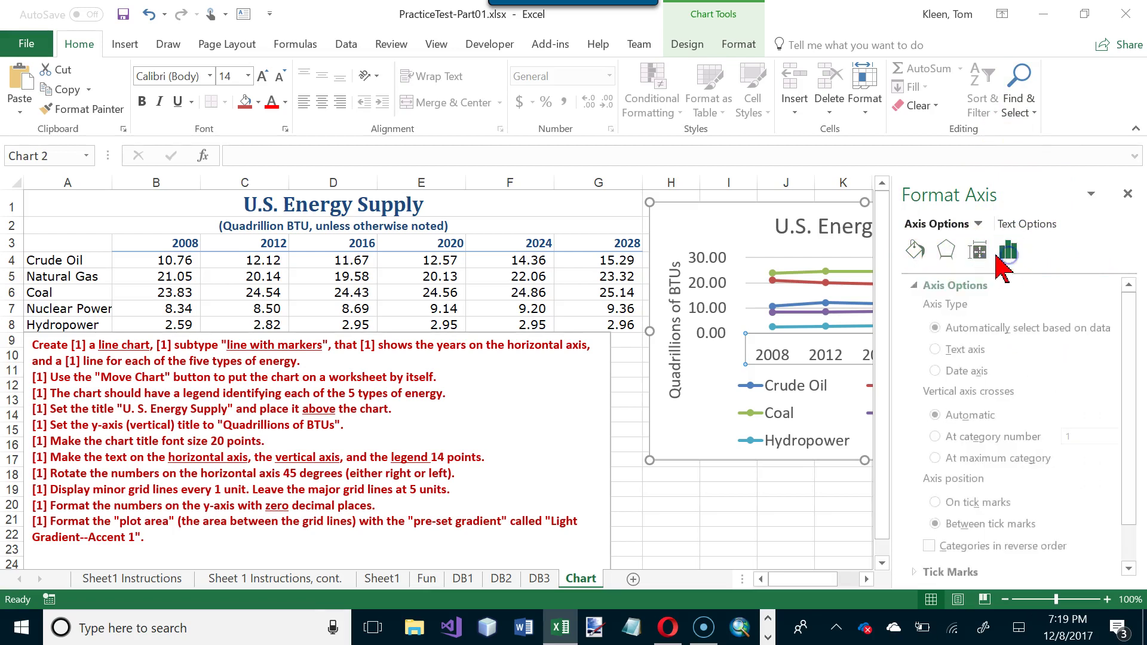
click(980, 256)
click(946, 251)
click(915, 258)
click(911, 253)
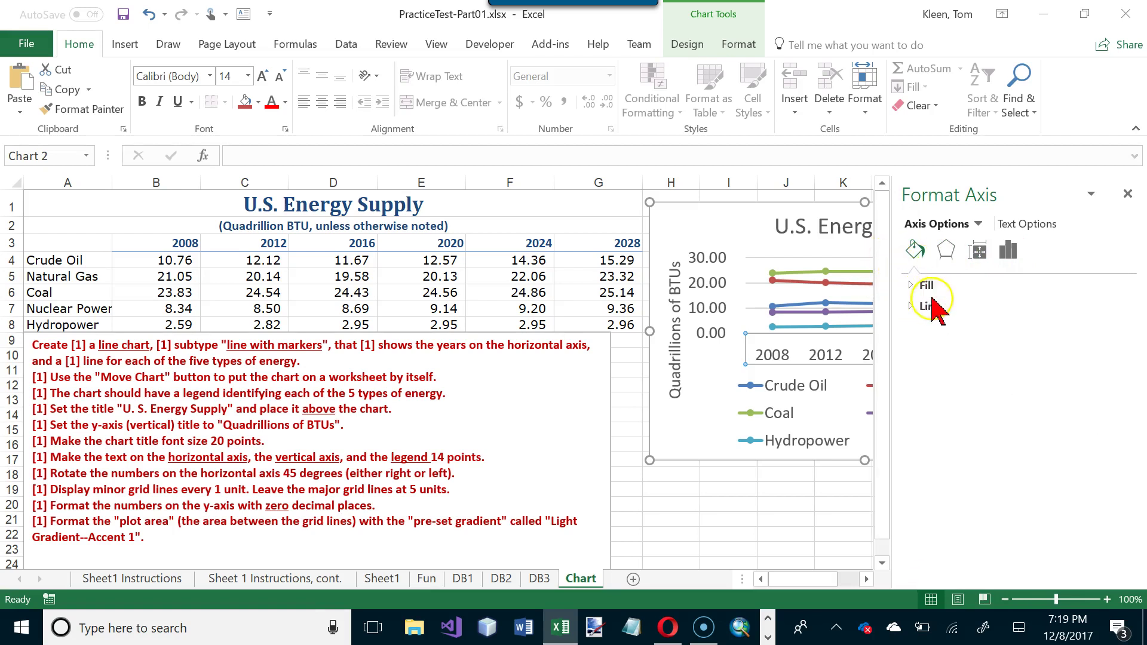
click(944, 252)
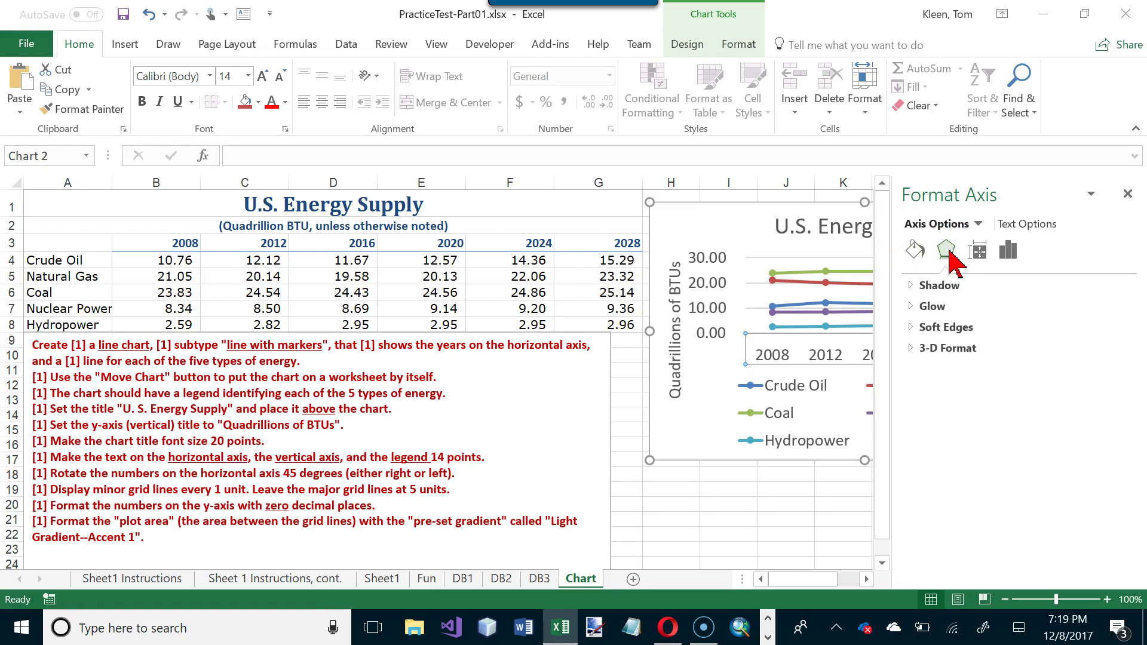
click(942, 285)
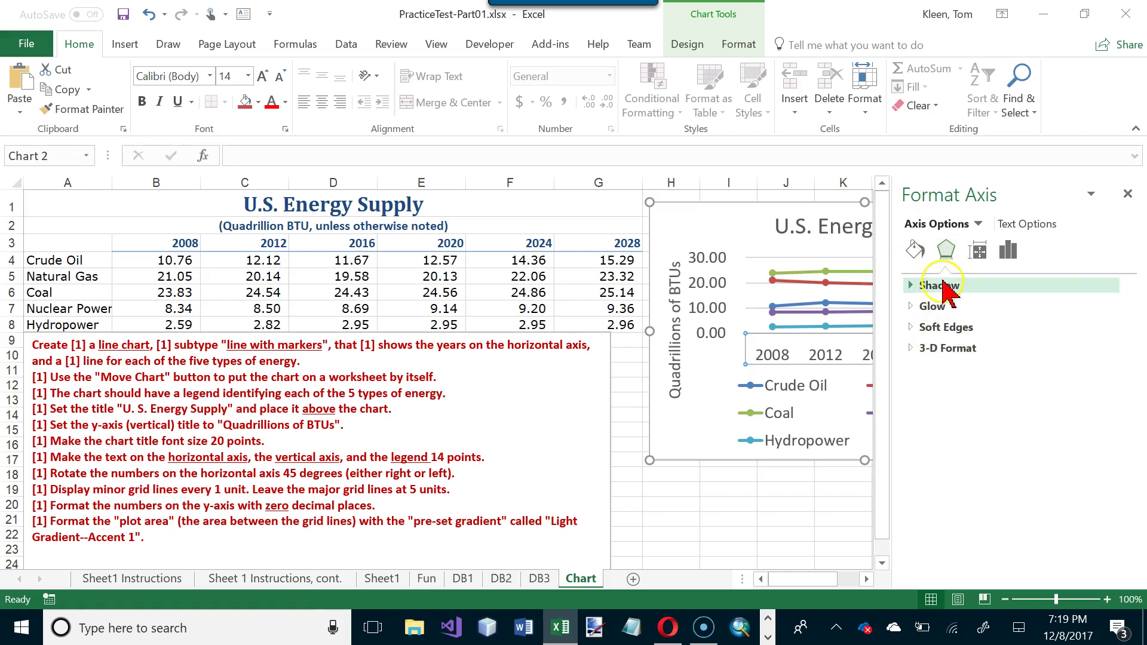
- Rotate the year labels on the horizontal axis by setting their custom text angle to 45°
click(978, 253)
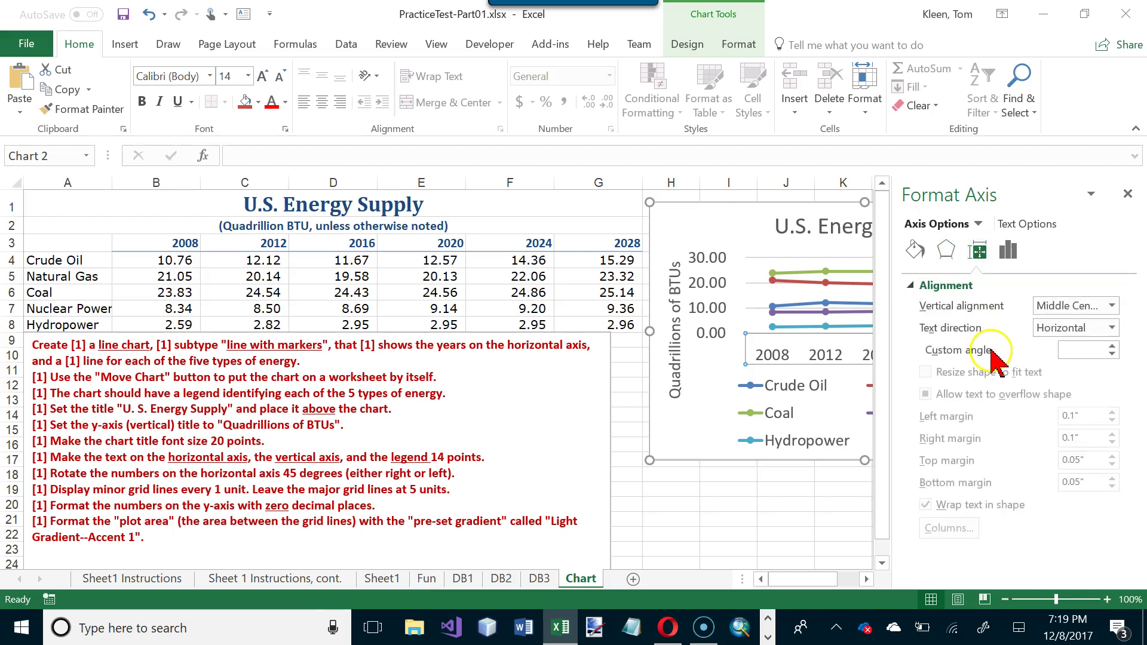
click(972, 352)
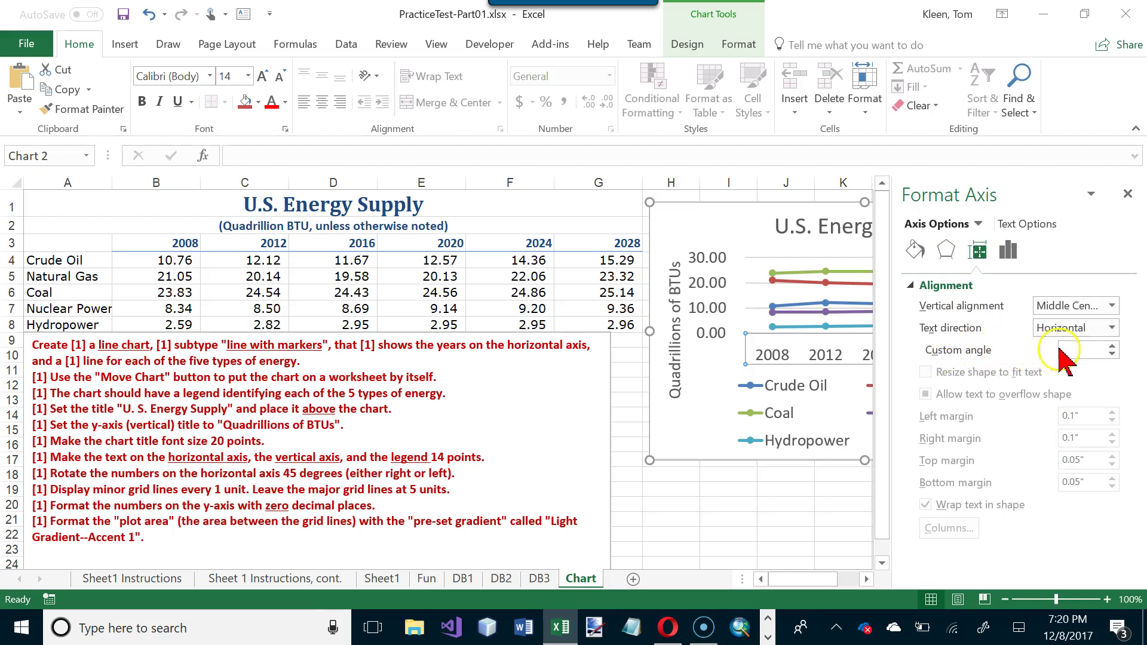
drag(1113, 349, 1112, 348)
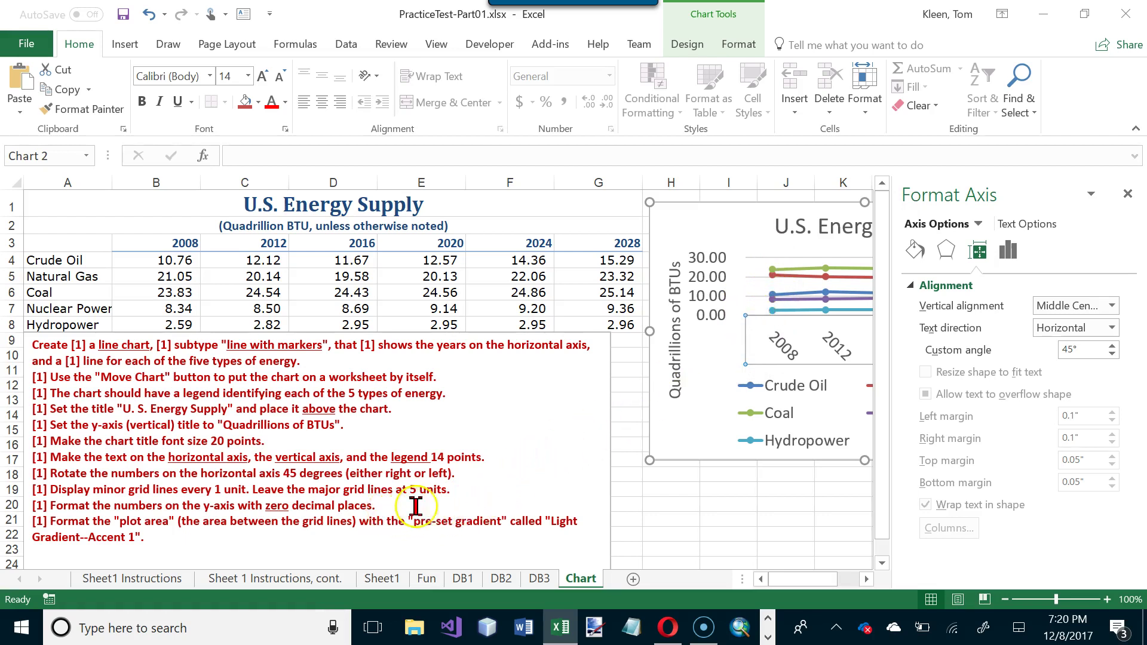
- Open the number format settings in the axis options of the chart's vertical axis
click(715, 276)
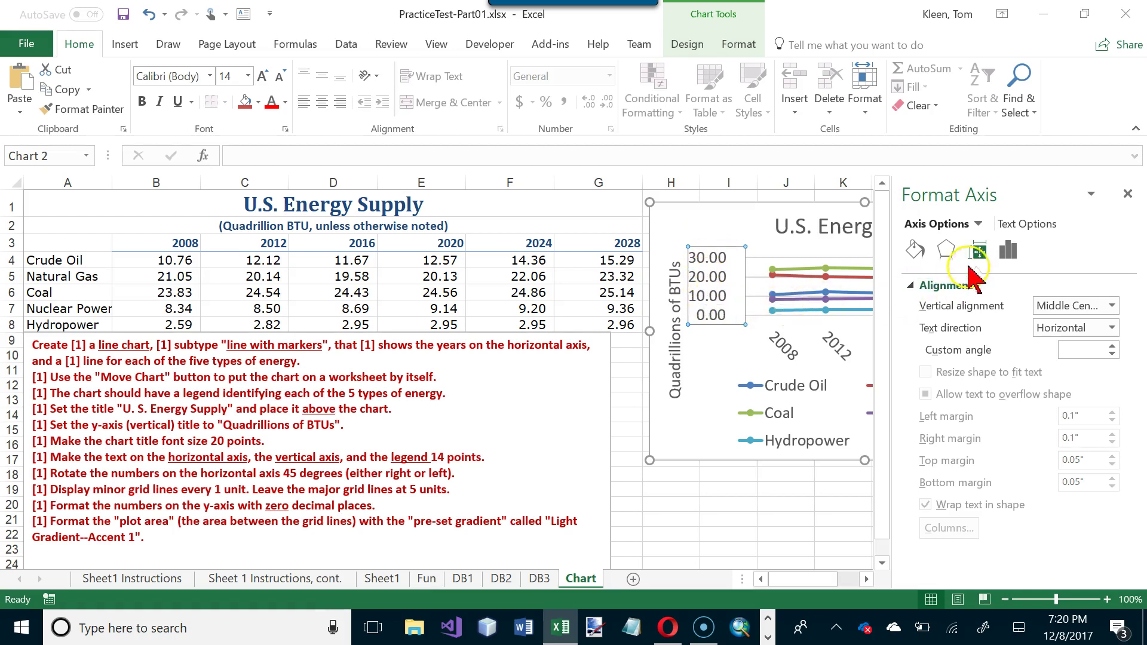
click(918, 252)
click(948, 251)
click(978, 250)
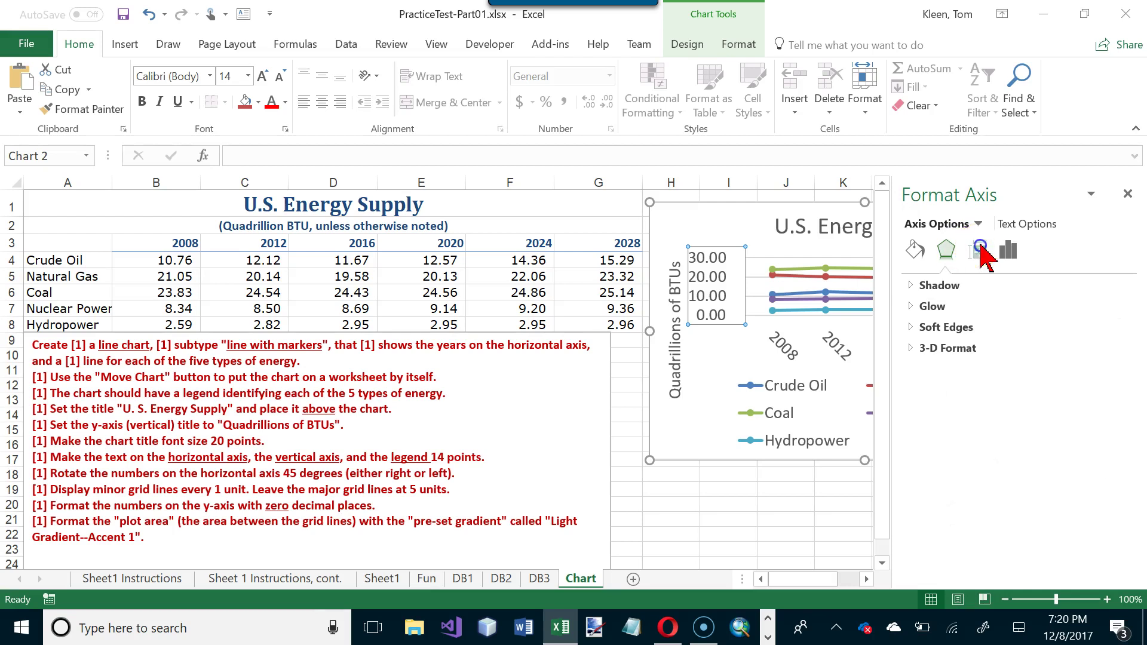
click(1065, 366)
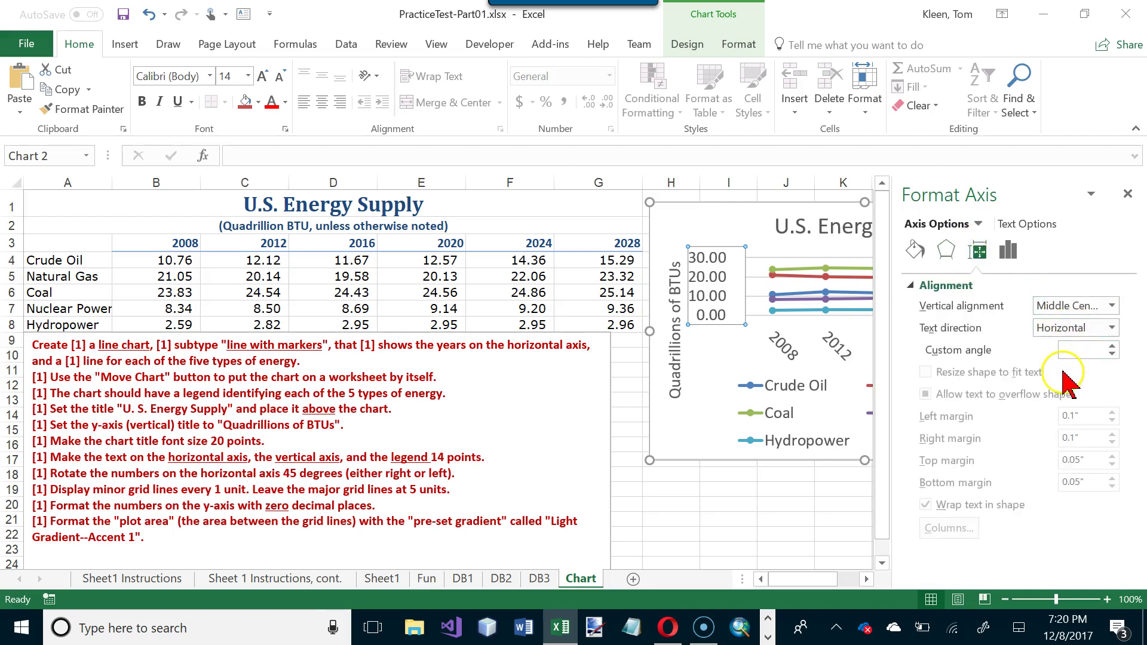
click(1011, 252)
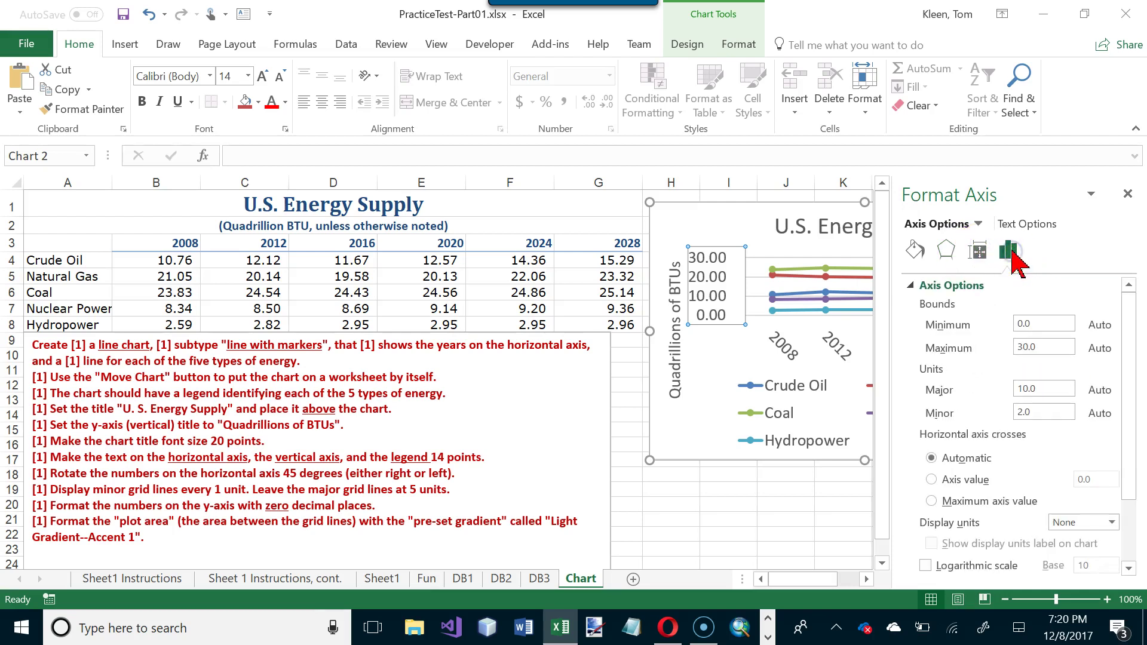
click(1142, 528)
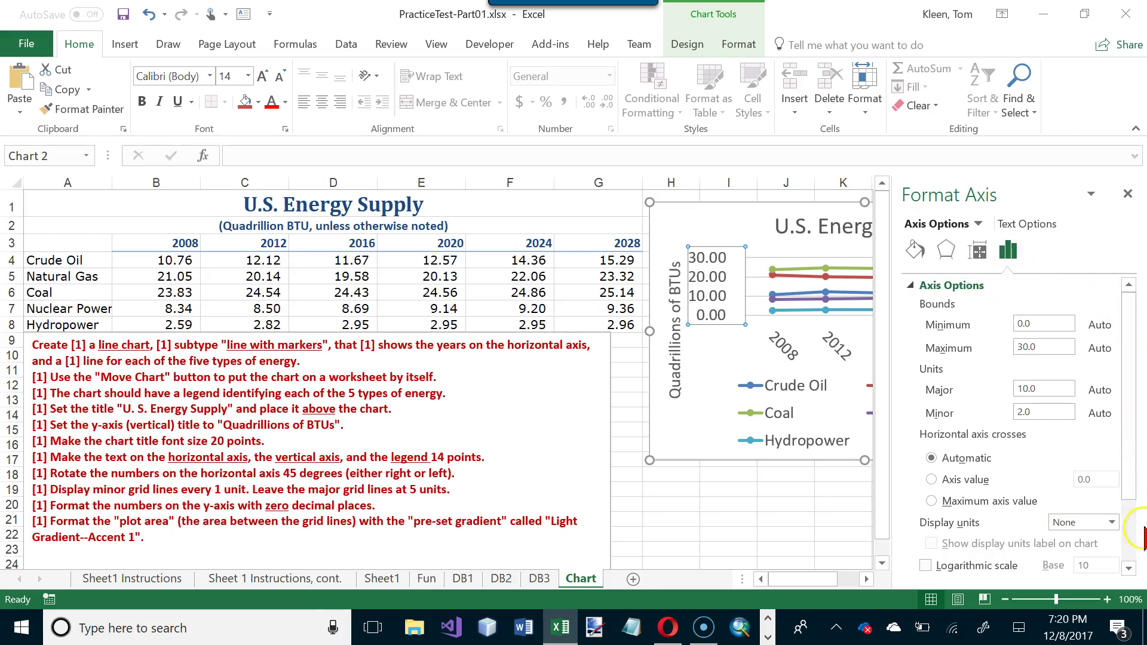
click(1129, 566)
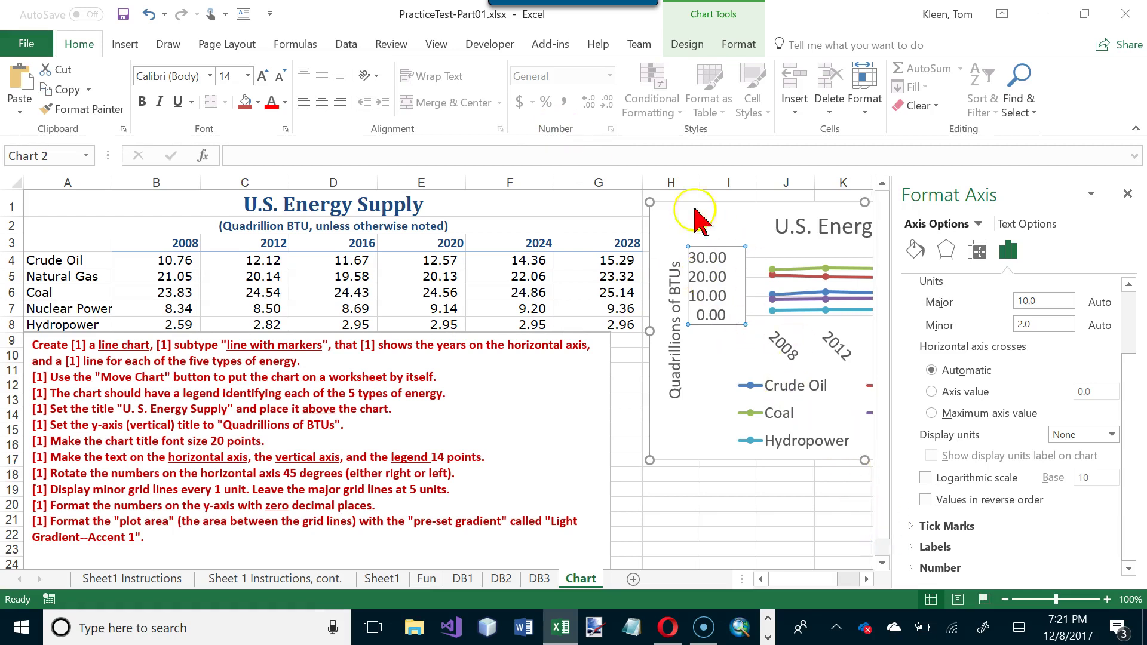
click(949, 568)
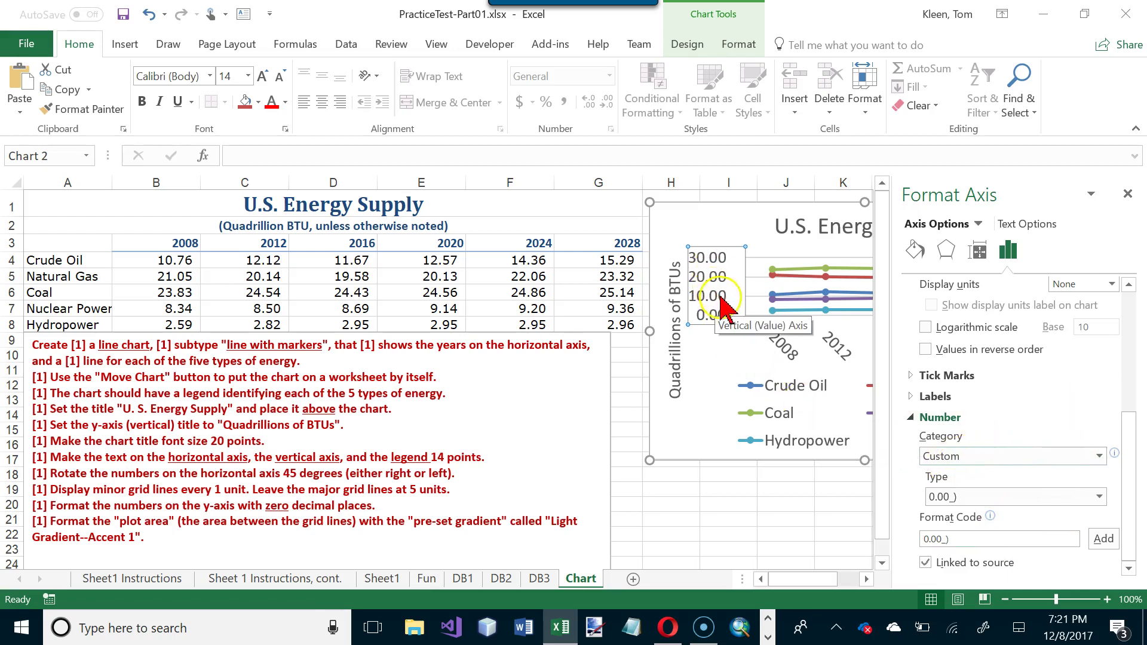
- Format the vertical axis numbers with the Number category and 0 decimal places
click(1100, 457)
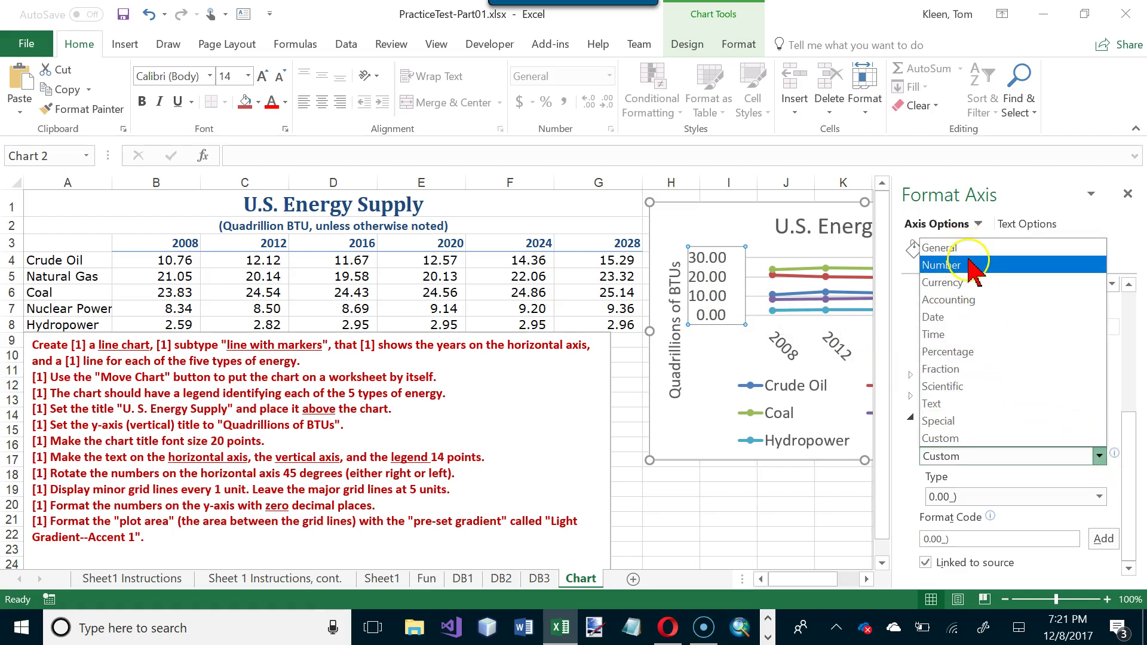
click(953, 248)
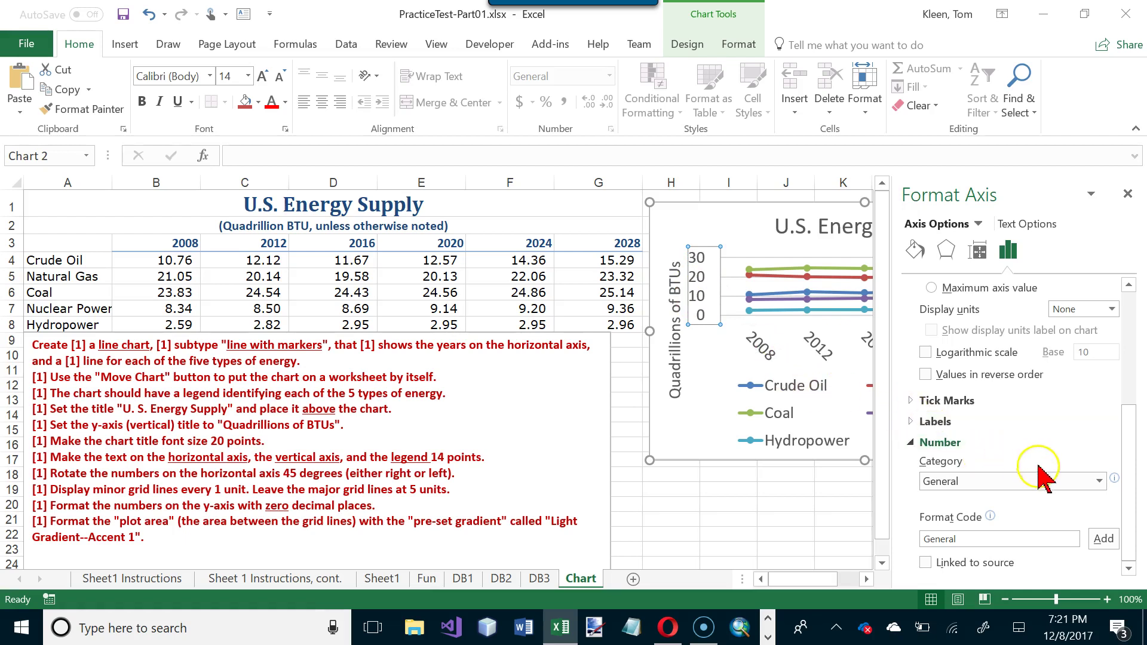
click(1100, 481)
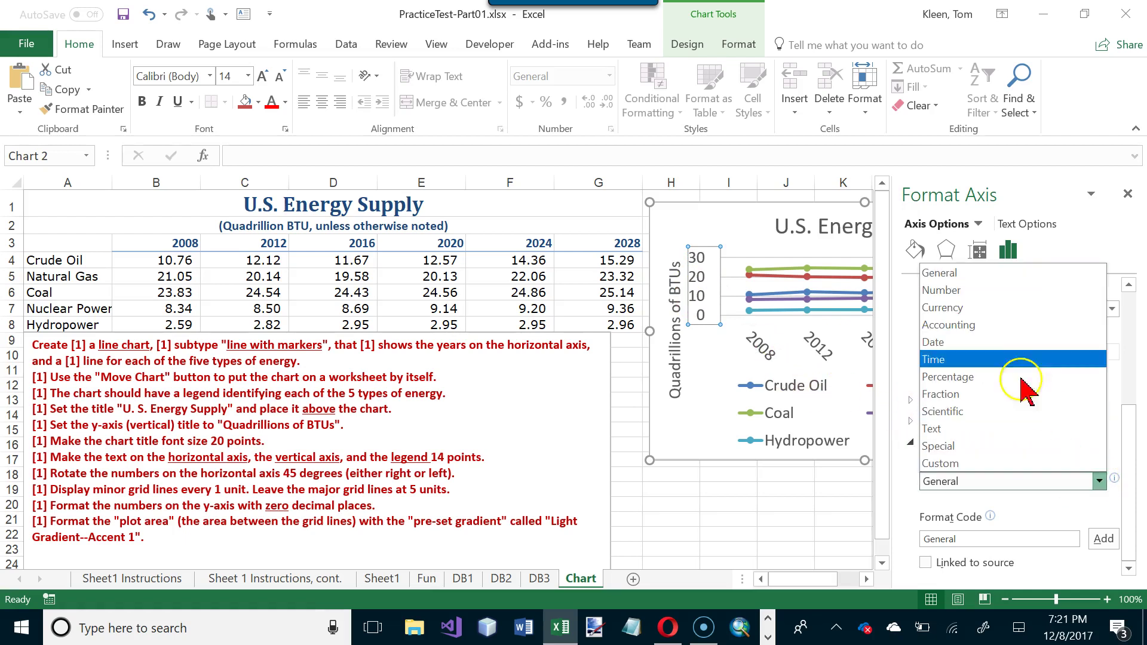
click(950, 292)
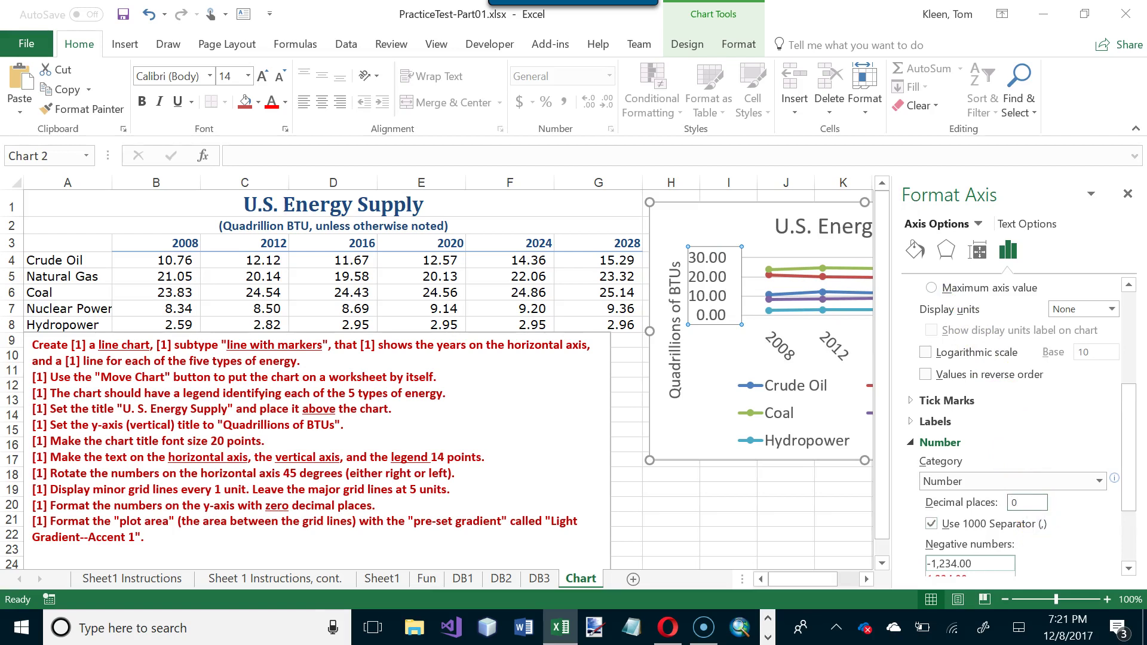
key(Return)
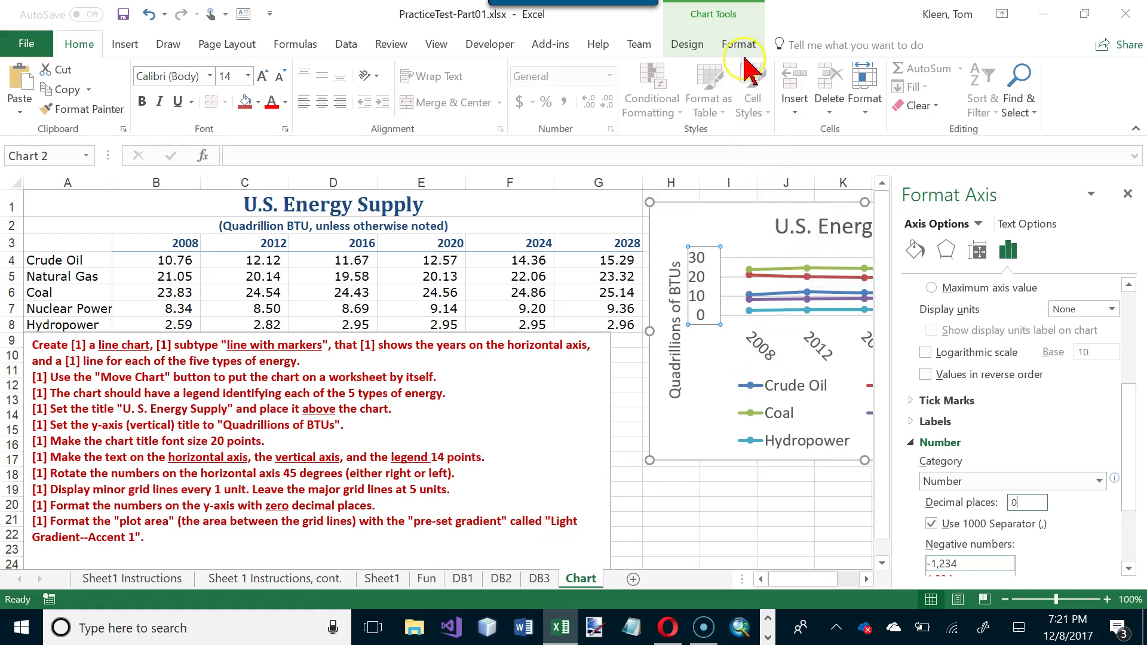
- Move the U.S. Energy Supply chart to a new sheet of its own
click(773, 228)
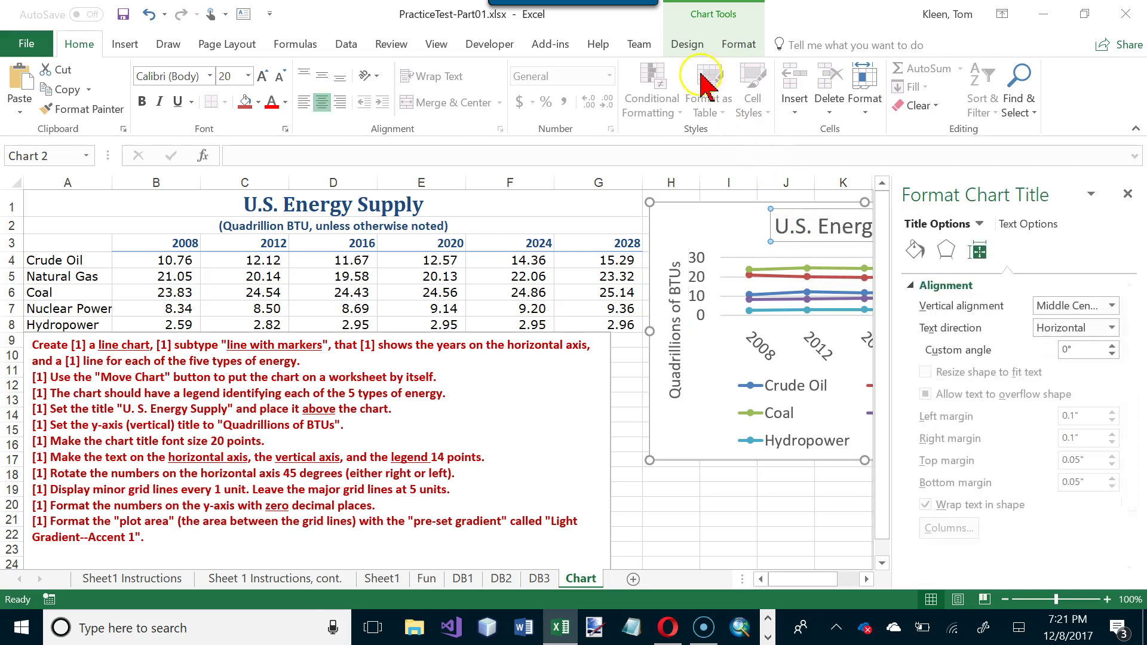
click(687, 45)
click(970, 83)
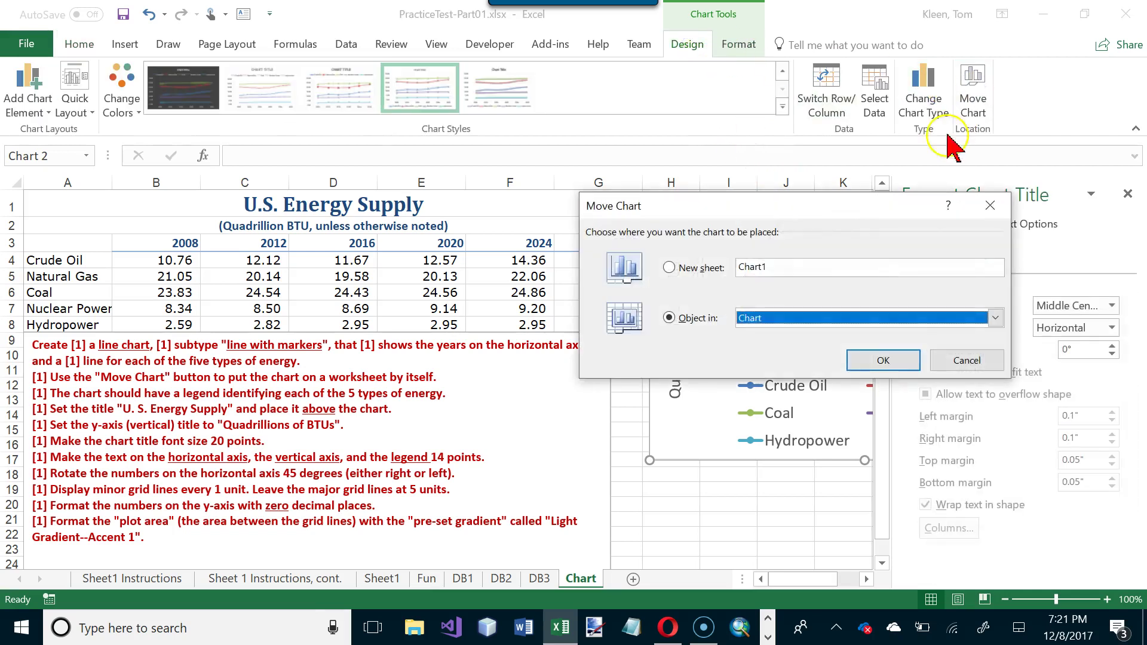
click(715, 268)
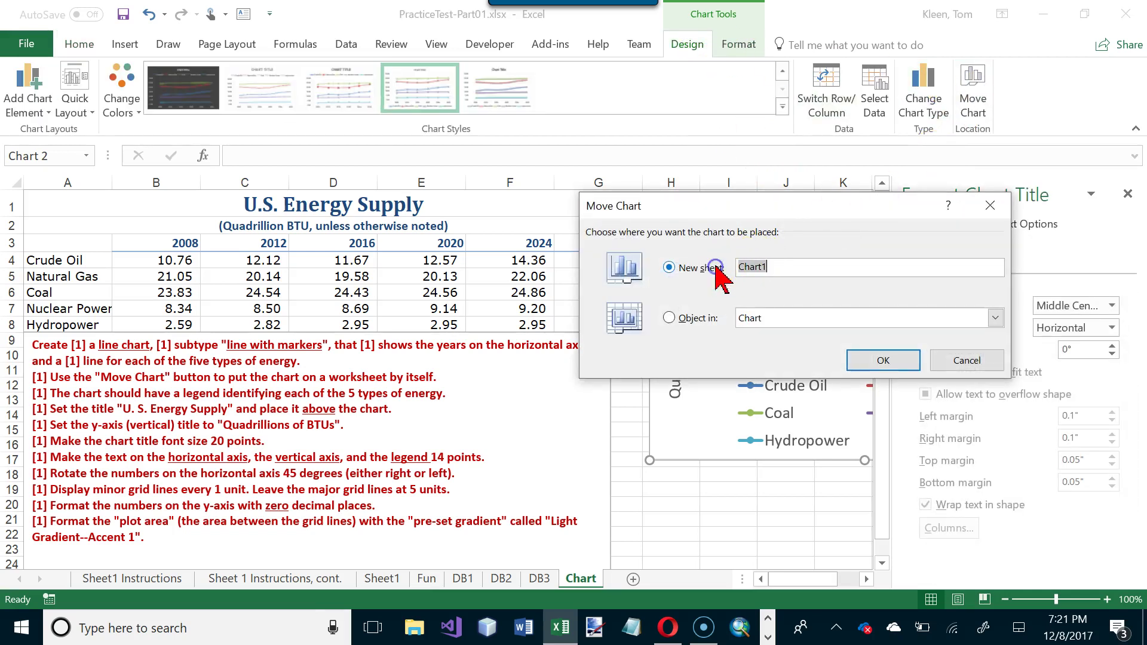
click(881, 359)
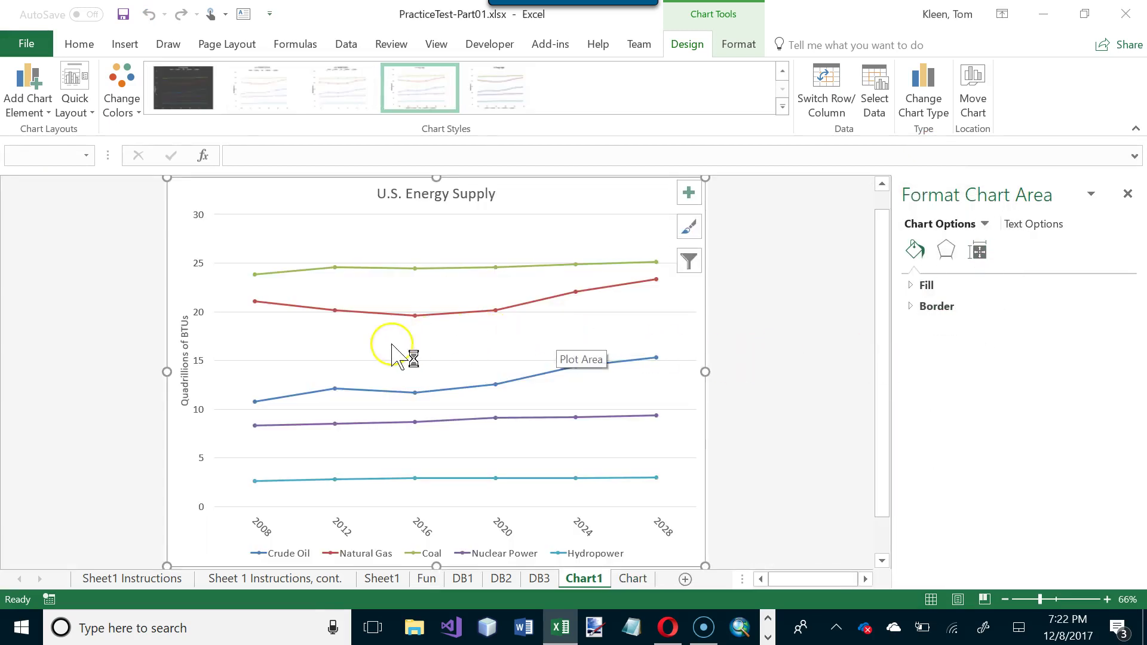
- Compare the formatting options offered for the plot area, the chart area and the vertical axis
right_click(284, 339)
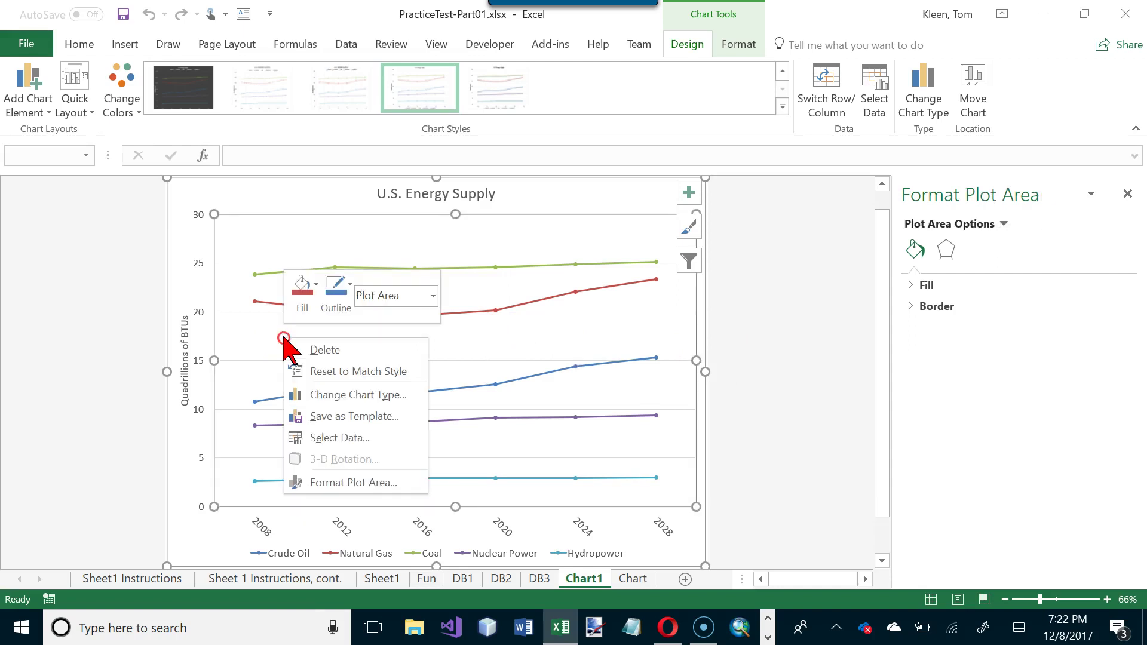
click(352, 482)
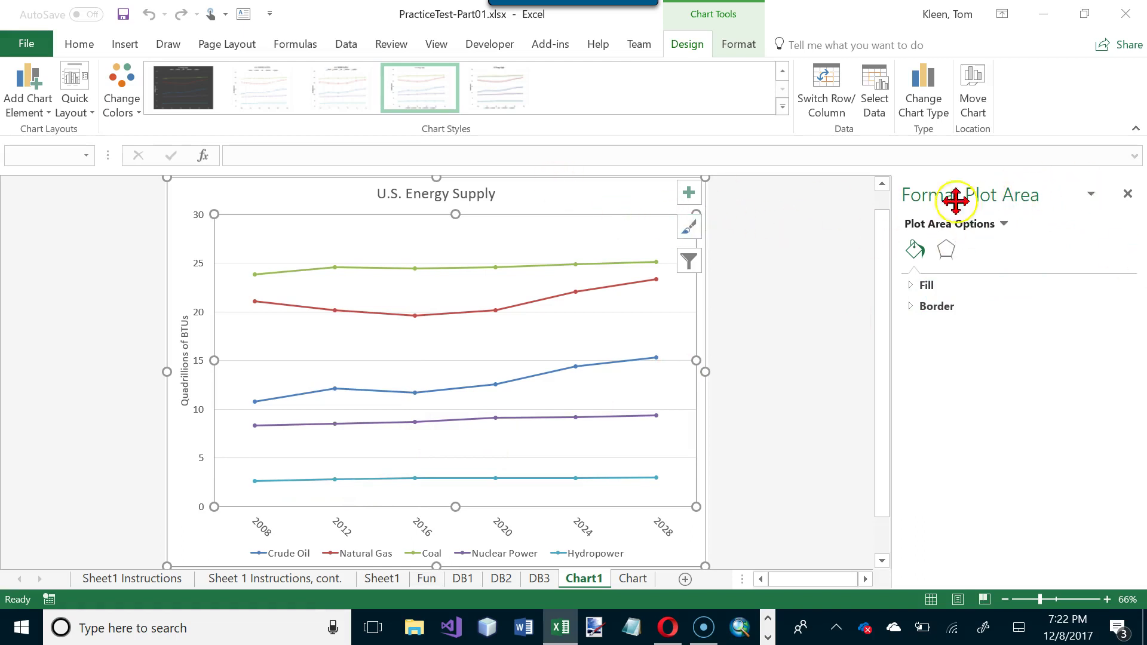
click(550, 202)
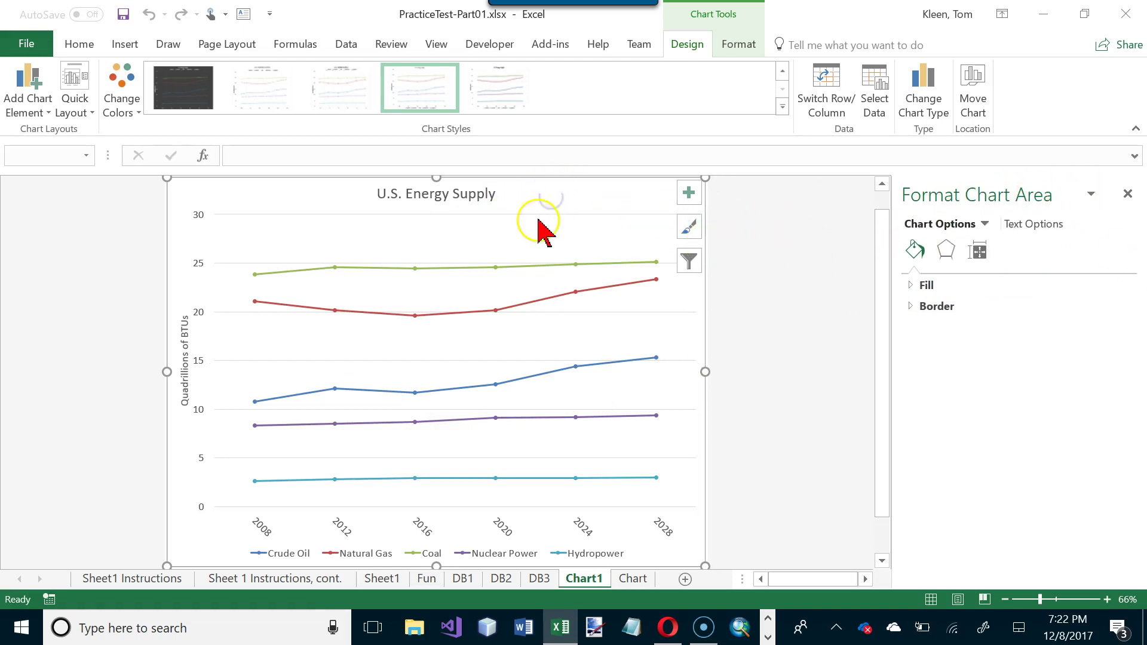
click(539, 241)
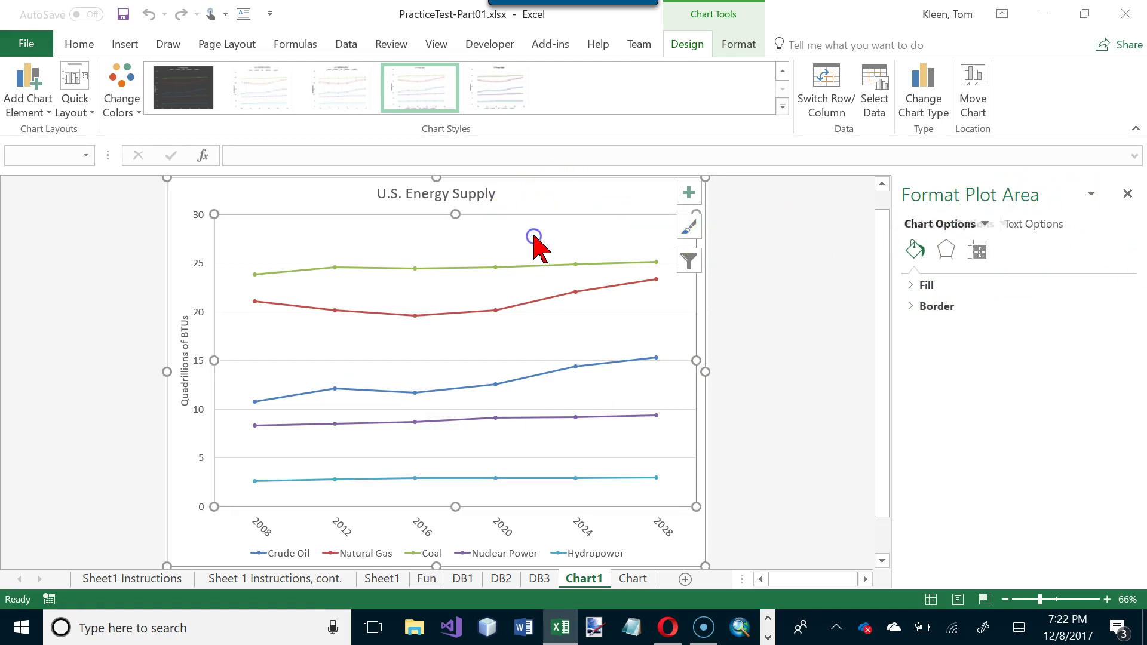
click(201, 269)
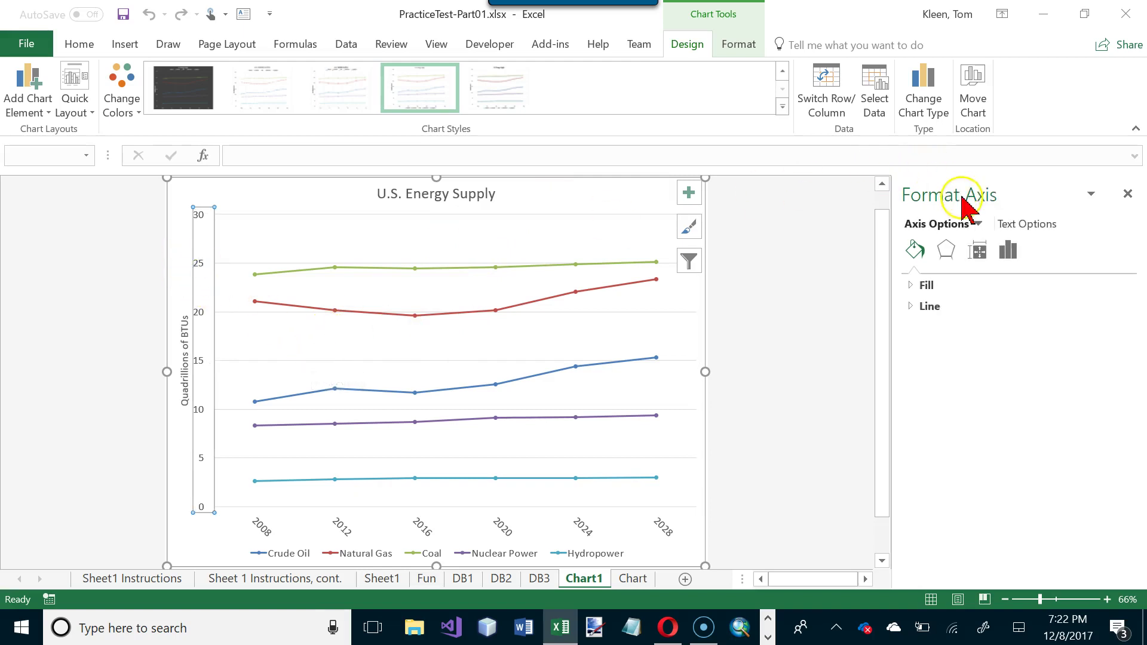
click(518, 245)
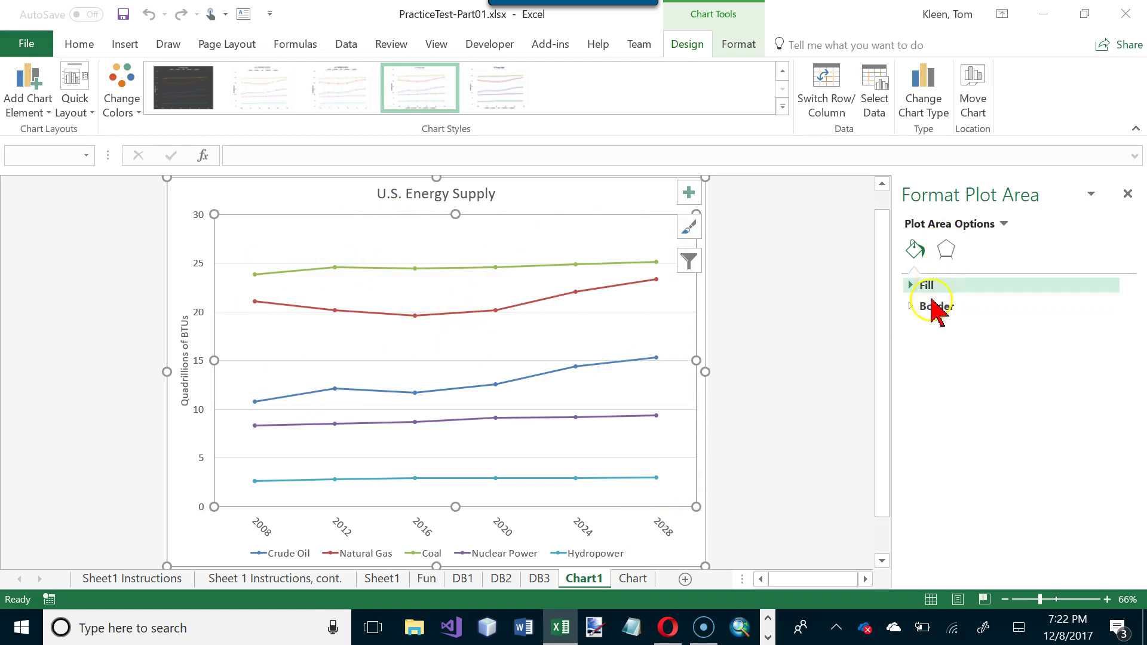
- Fill the chart's plot area with the preset gradient Light Gradient - Accent 1
click(946, 245)
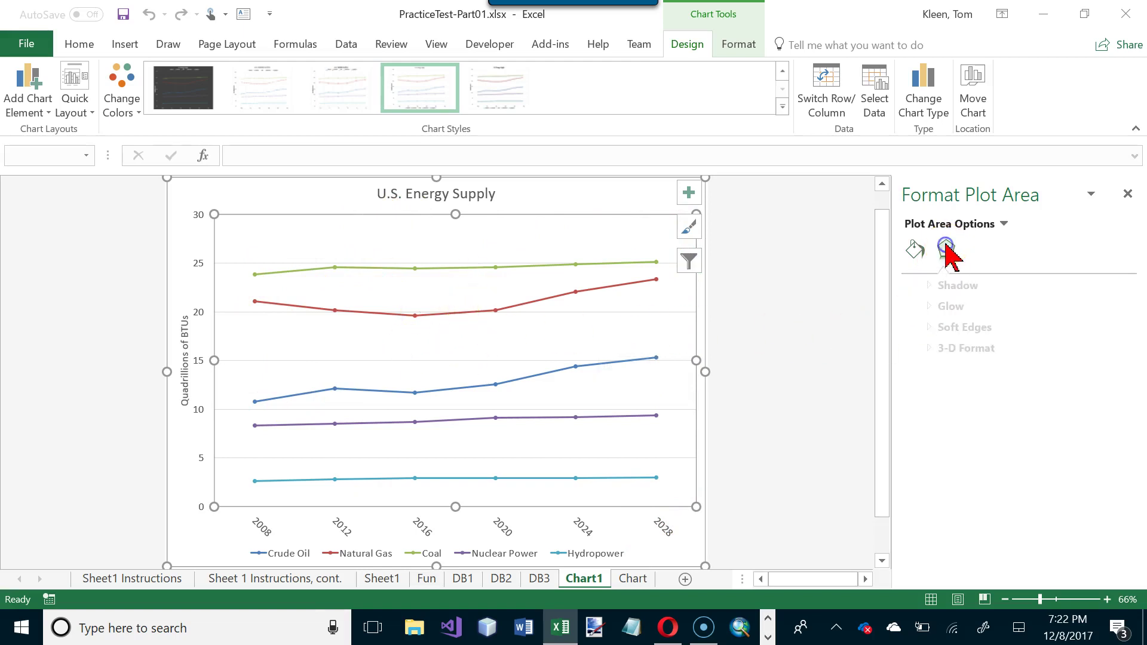
click(915, 249)
click(914, 285)
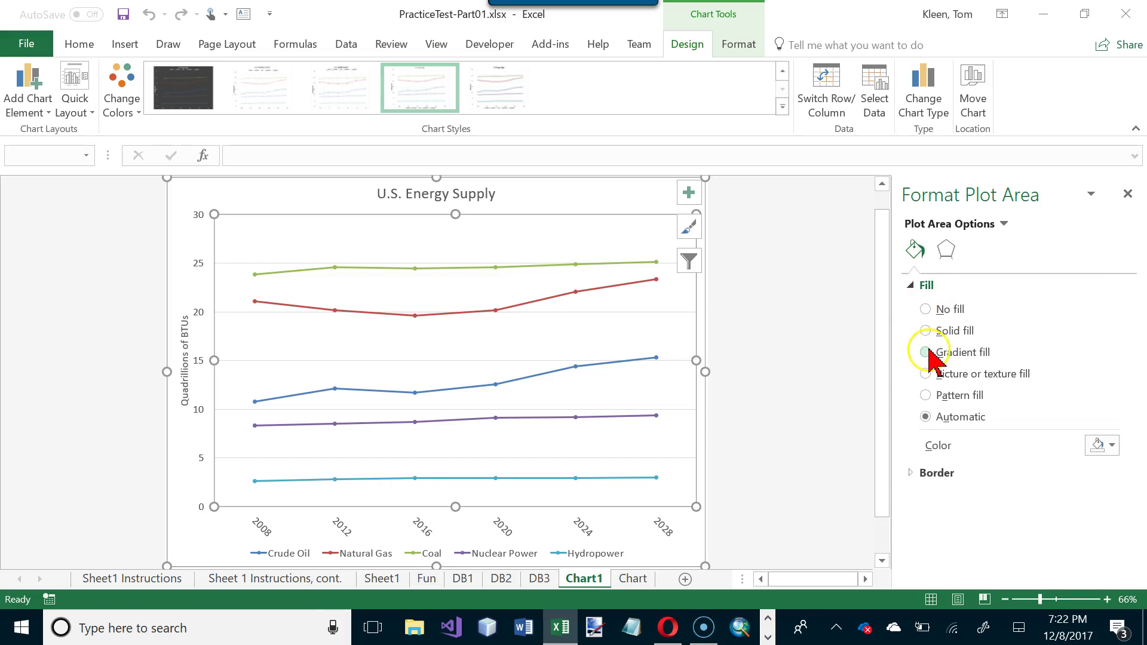
click(927, 353)
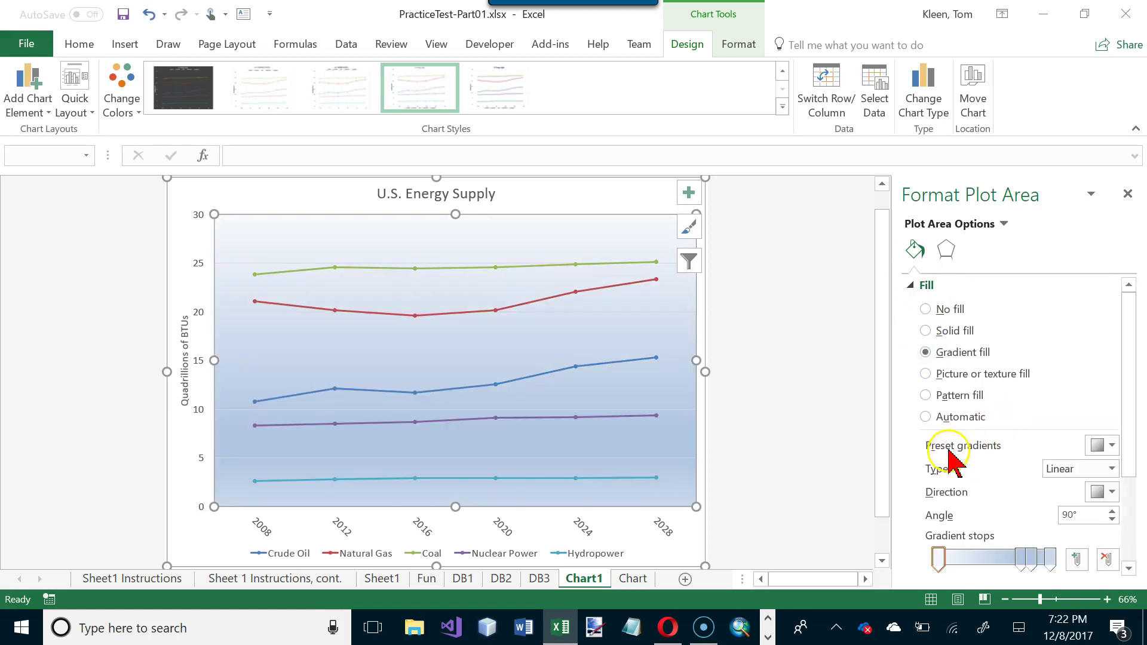
click(1113, 447)
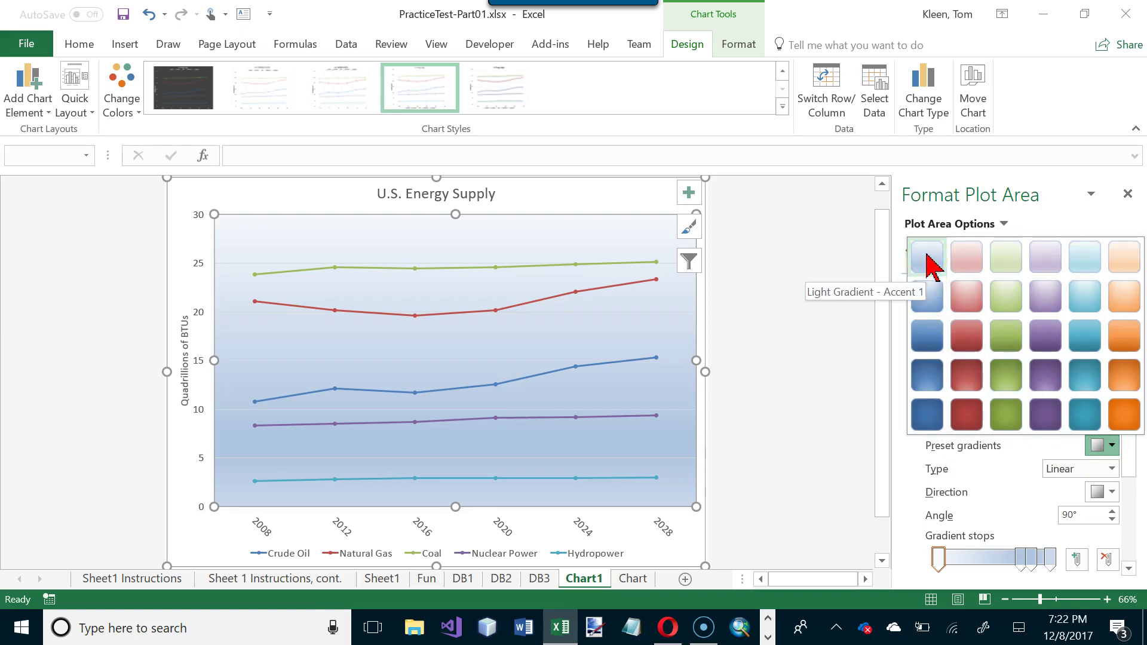
click(927, 258)
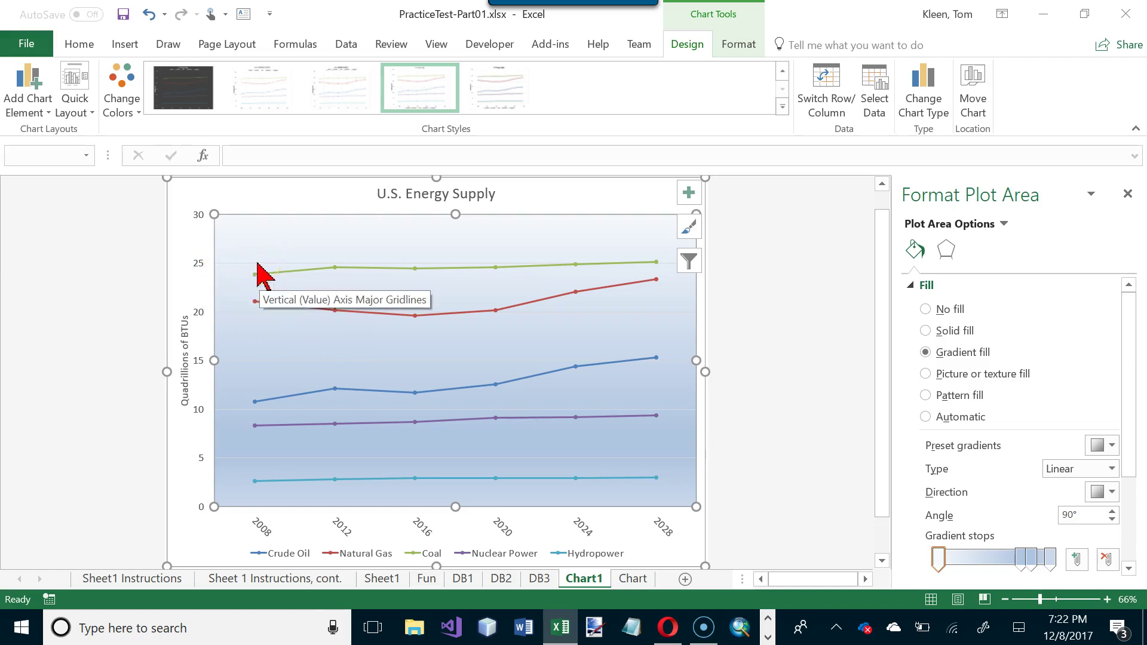
- Look through the line and effects options for the vertical axis's major gridlines
click(466, 336)
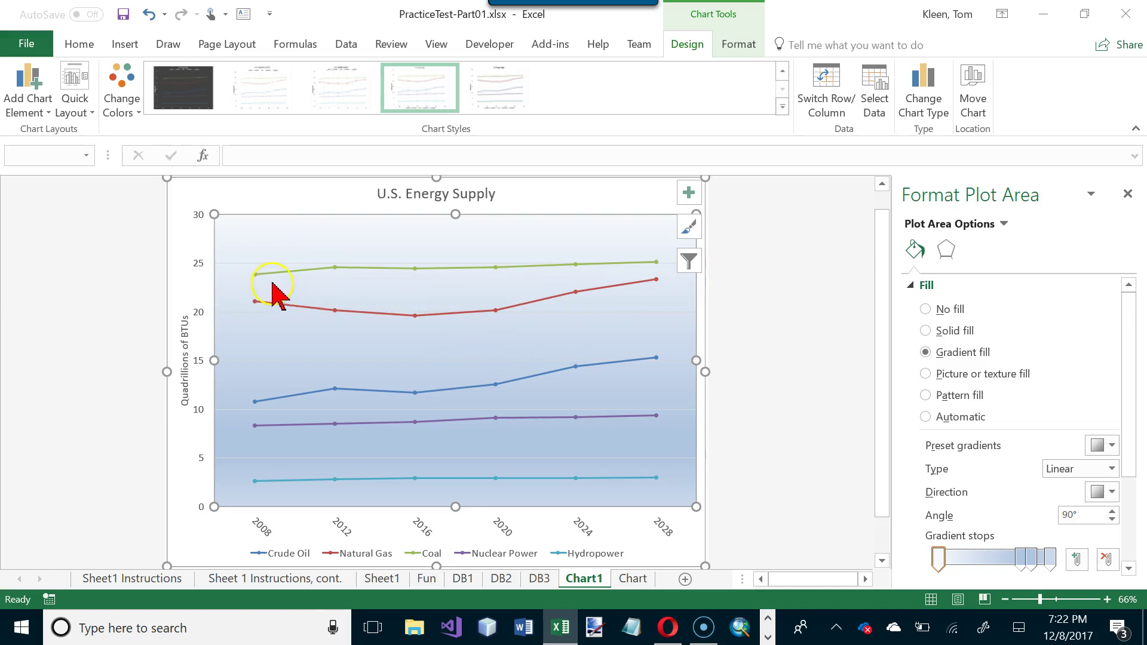
click(235, 264)
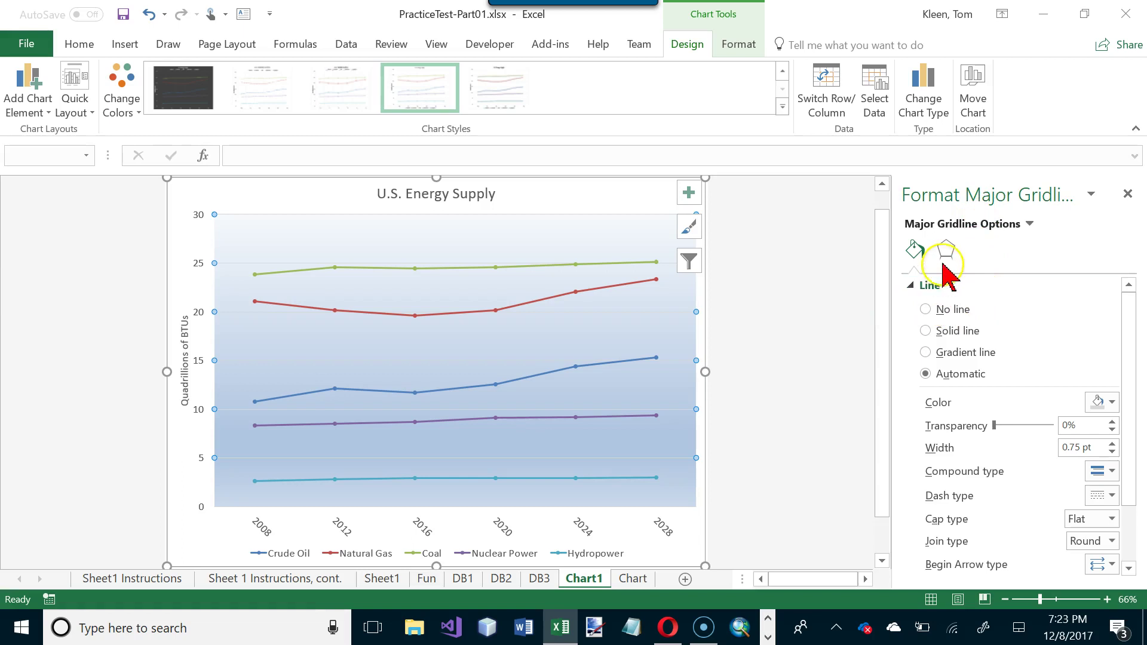
scroll(1012, 397, down, 3)
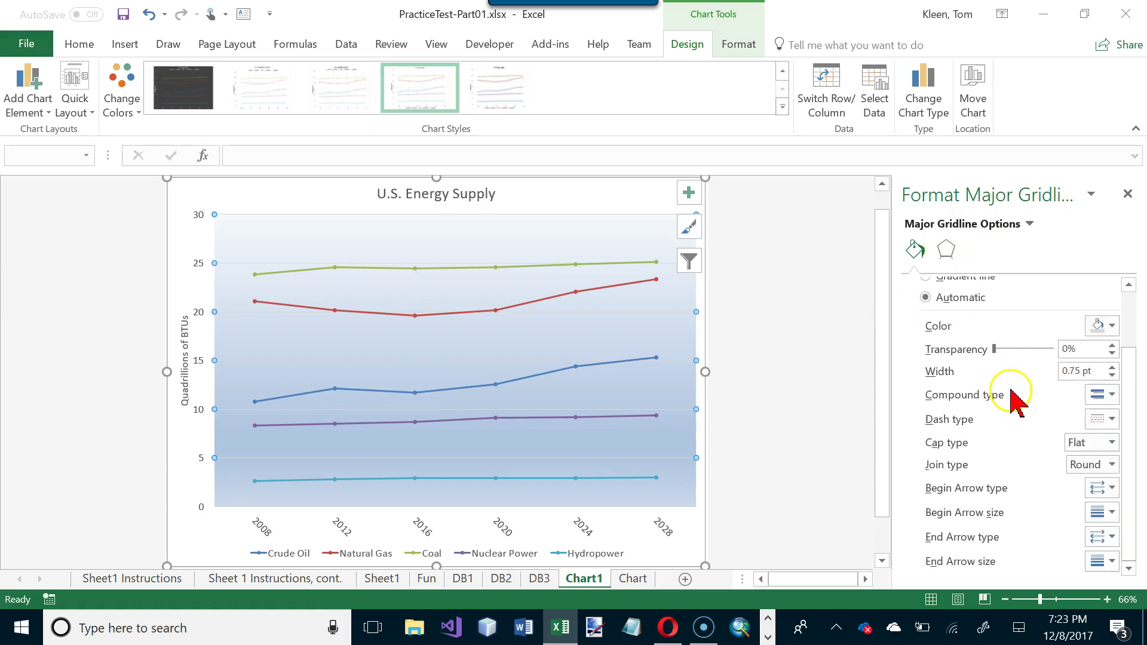
scroll(1010, 399, up, 3)
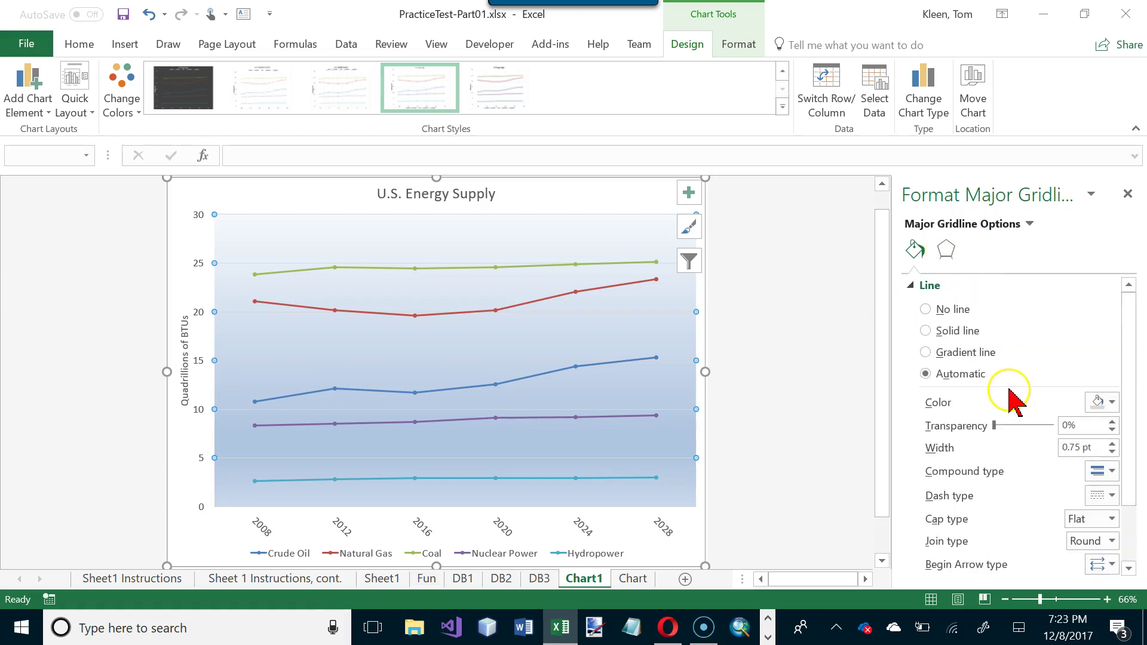
click(947, 250)
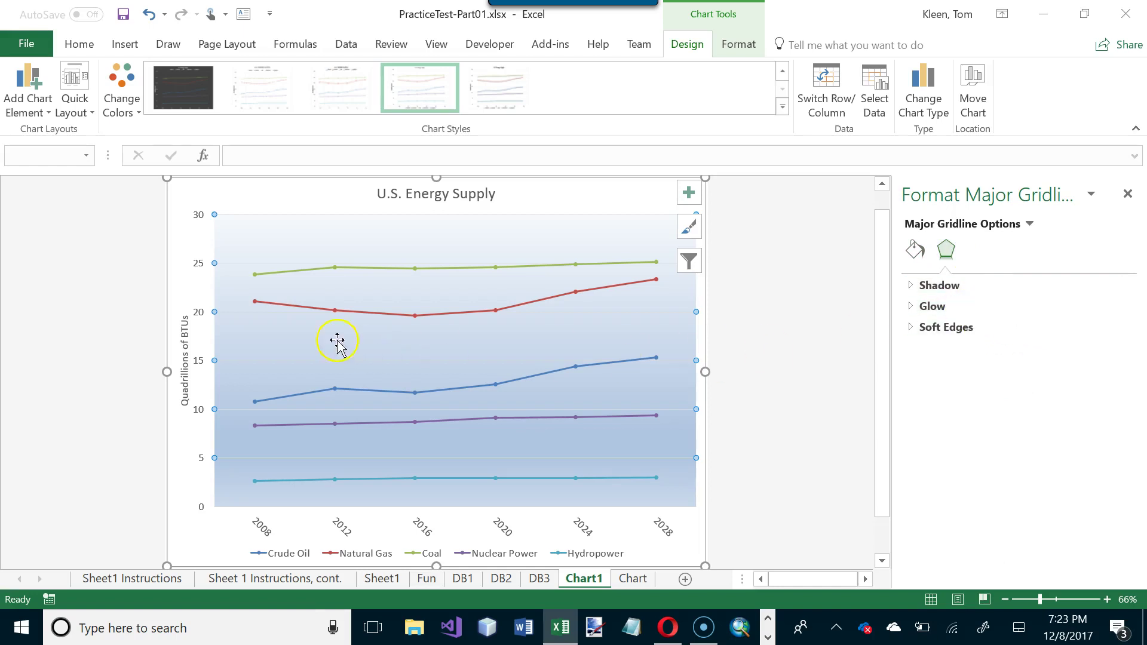
- Add minor gridlines to the chart's vertical axis and open their formatting options
right_click(198, 267)
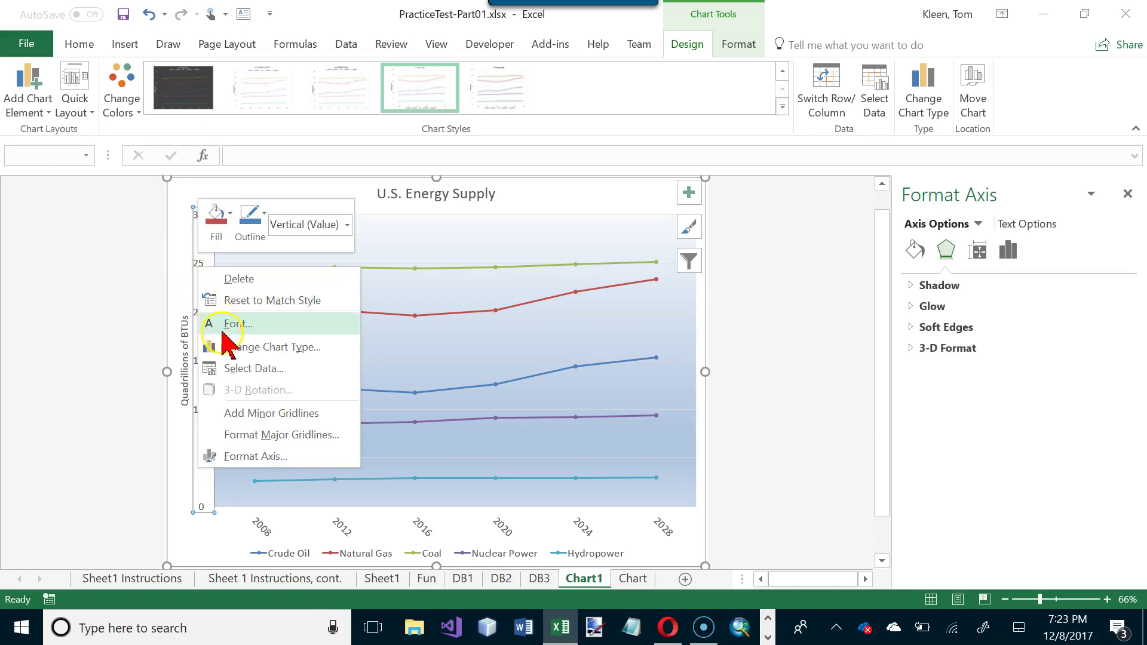
click(259, 414)
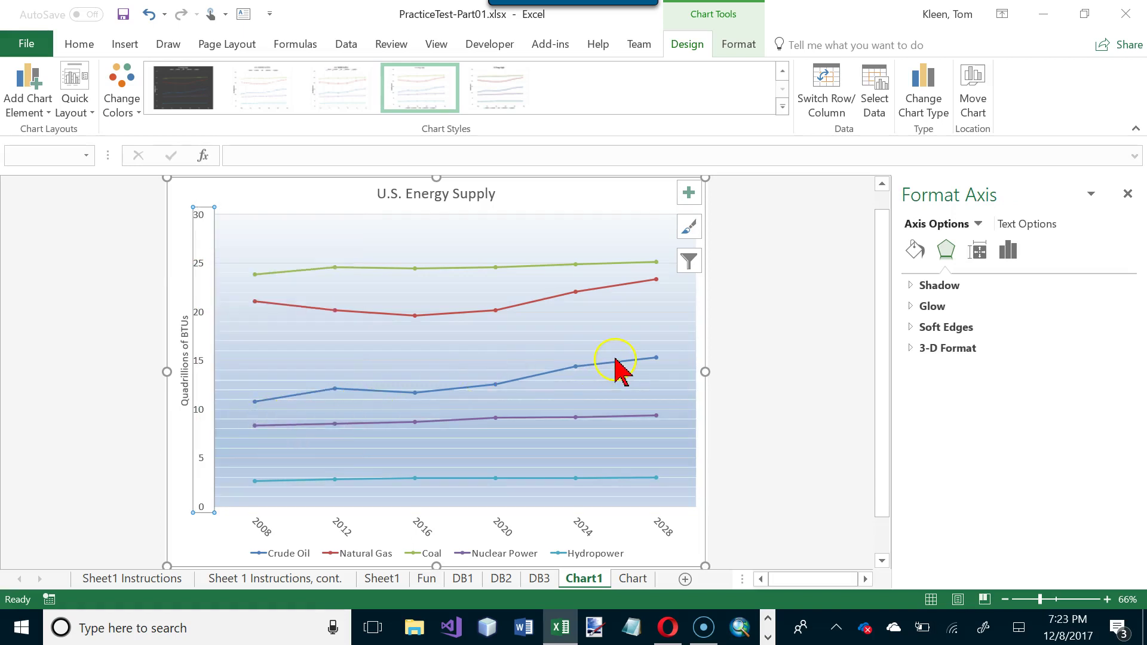
right_click(345, 332)
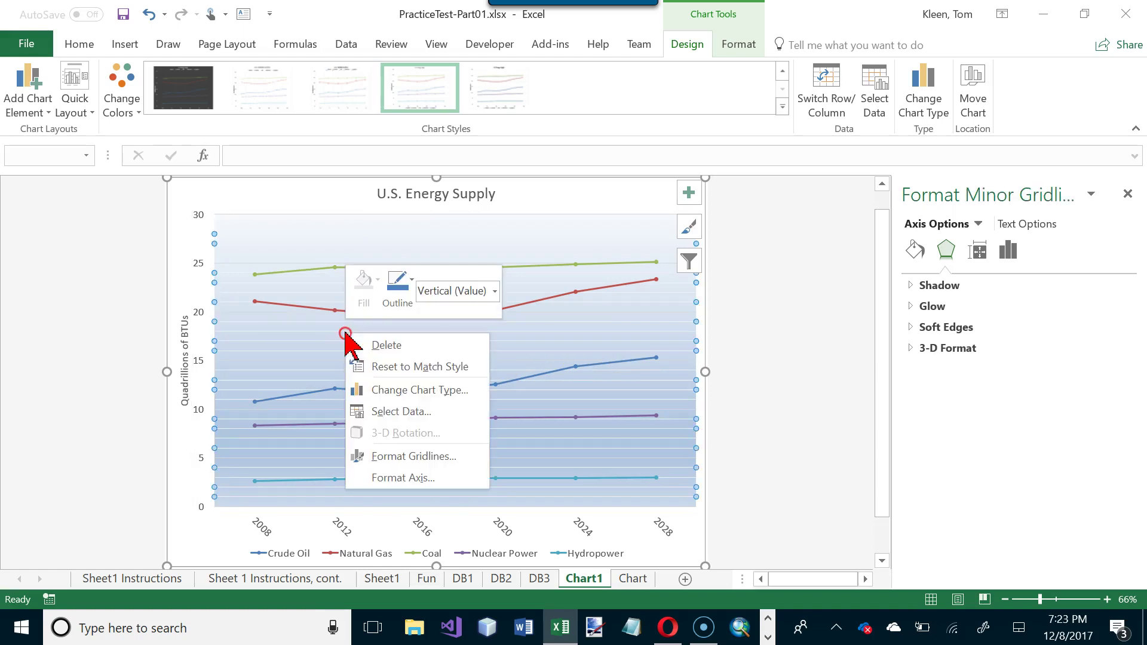
click(401, 458)
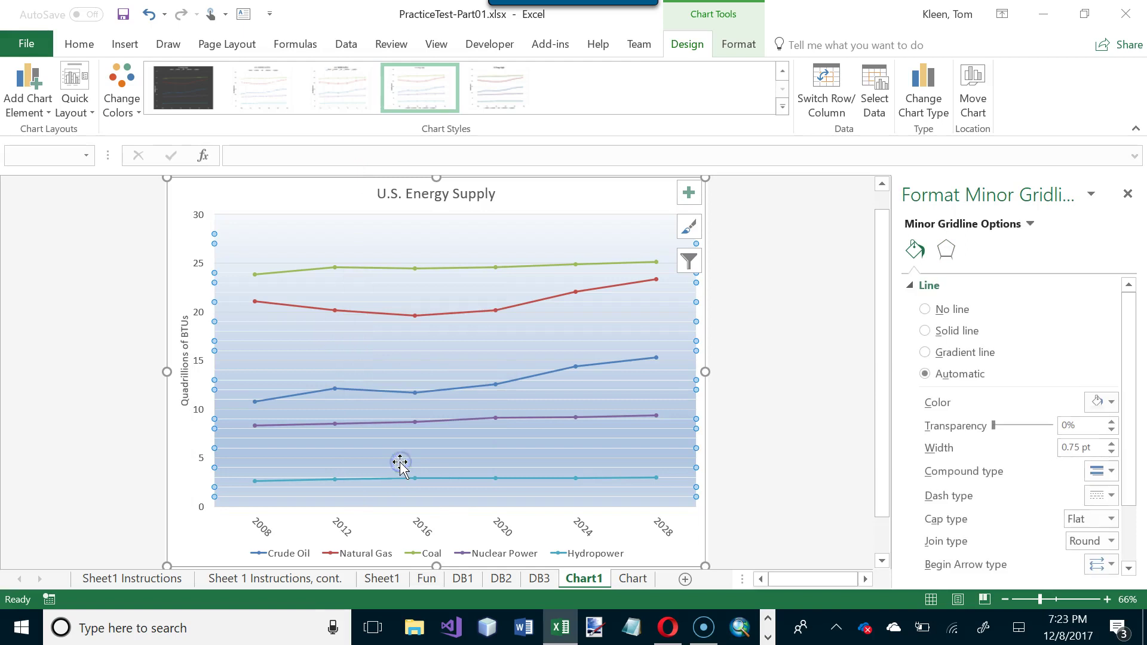
- Look through the line and effects options for the vertical axis's minor gridlines
click(946, 254)
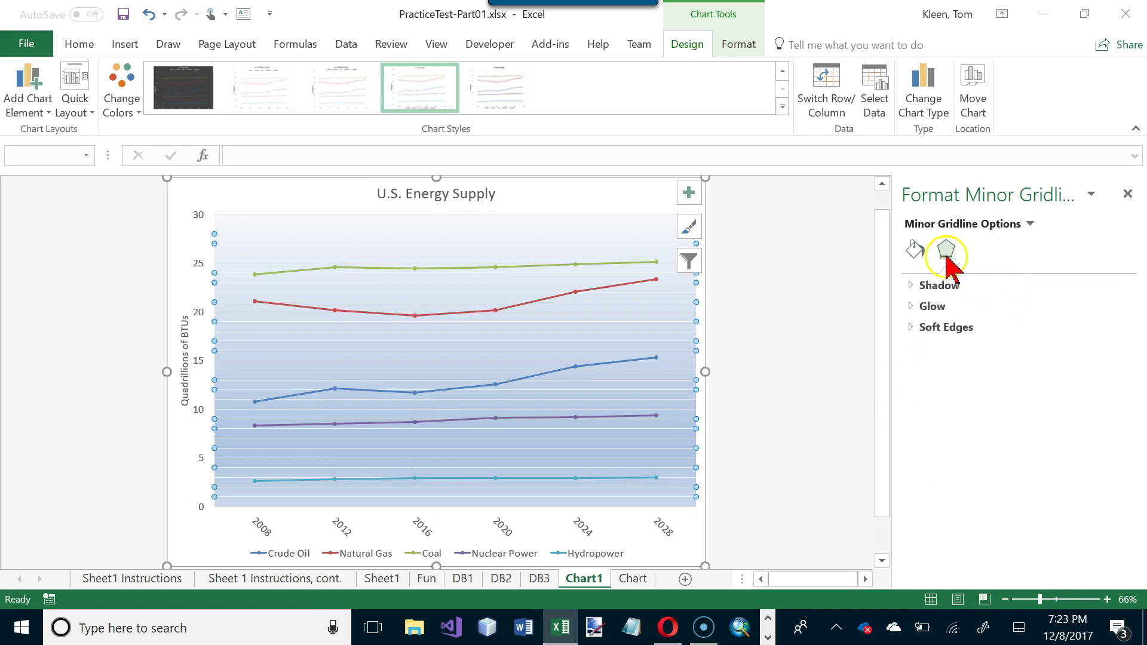
click(915, 250)
scroll(1016, 337, down, 1)
scroll(1022, 340, down, 1)
scroll(1021, 340, up, 2)
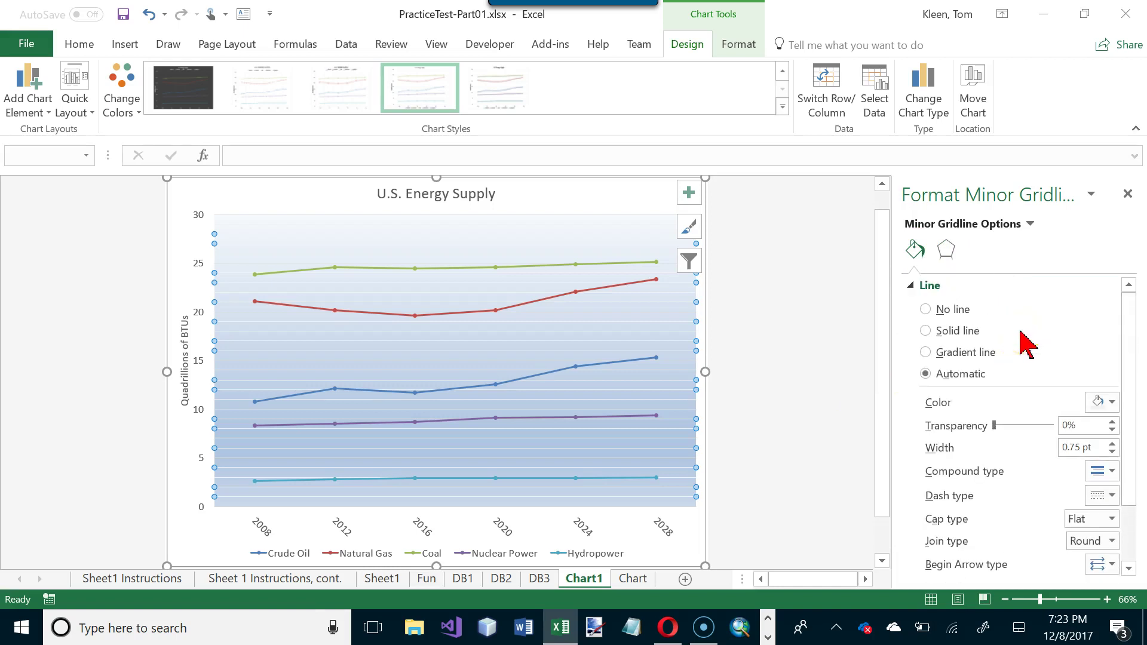
click(948, 251)
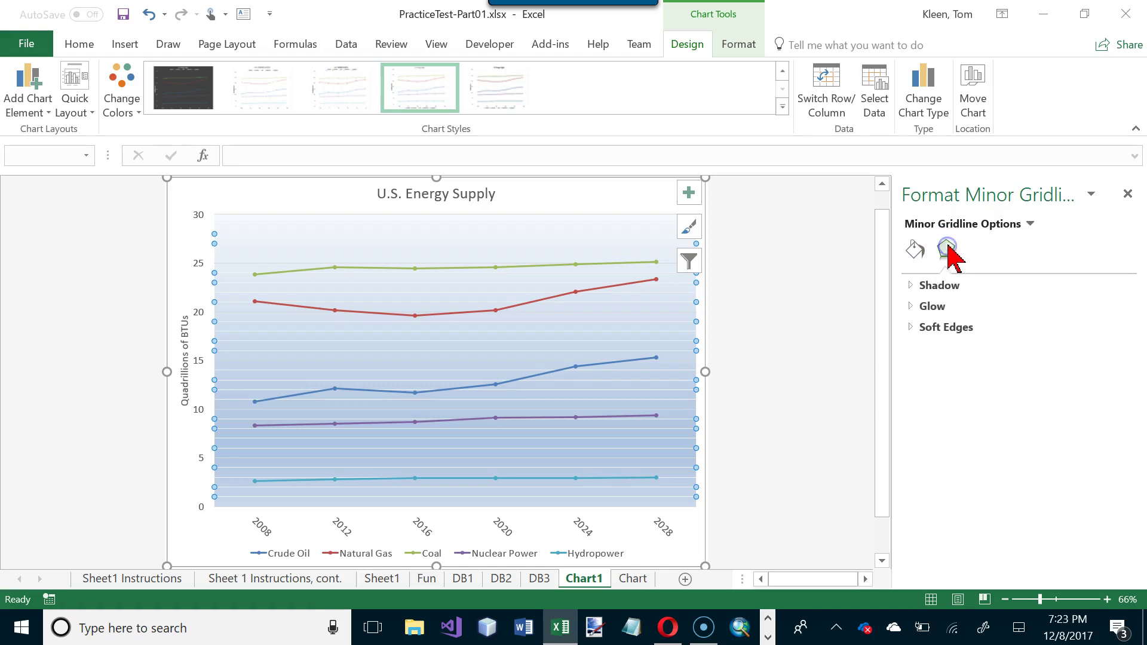
- Format the vertical axis's major gridlines as a solid line with 6% transparency
right_click(233, 269)
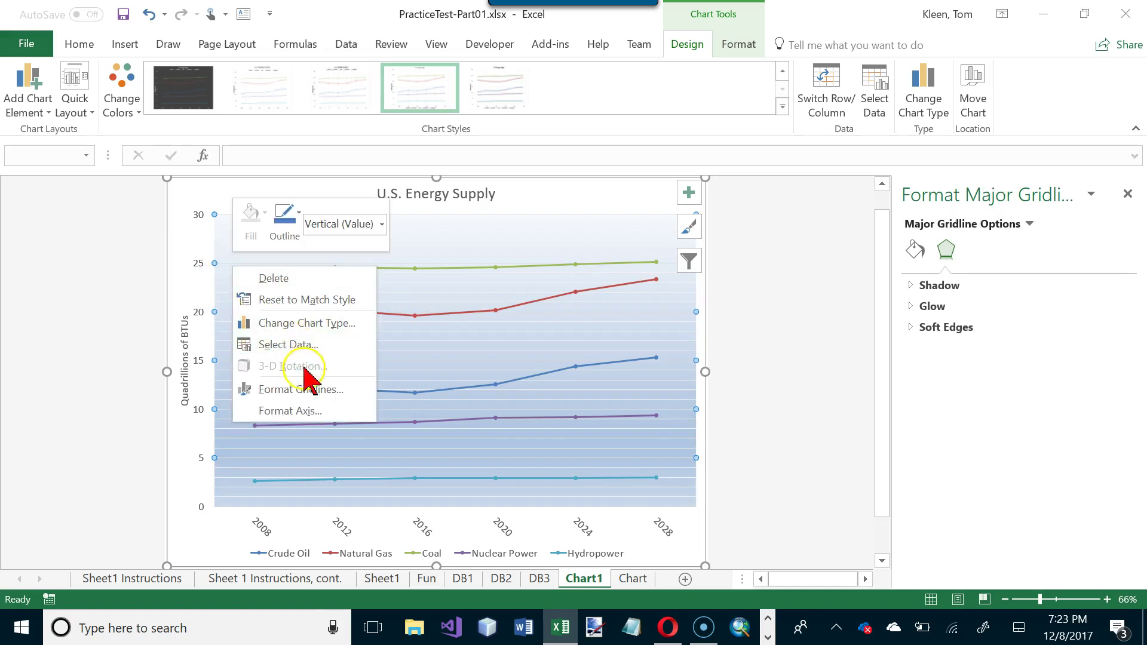
click(309, 389)
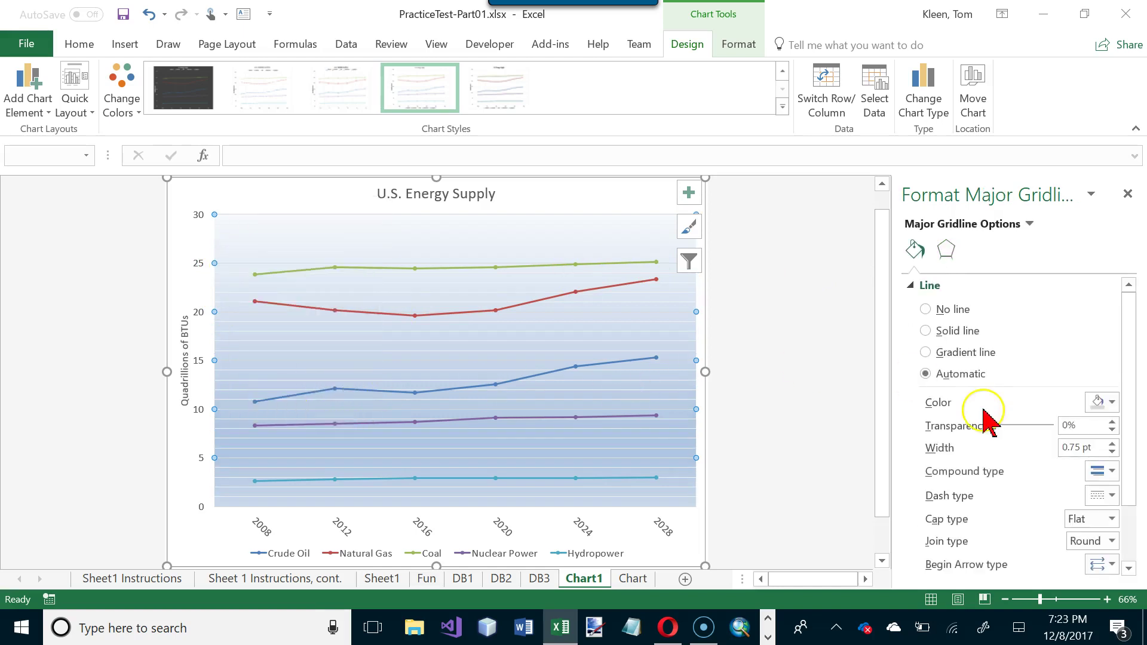
scroll(1021, 388, down, 1)
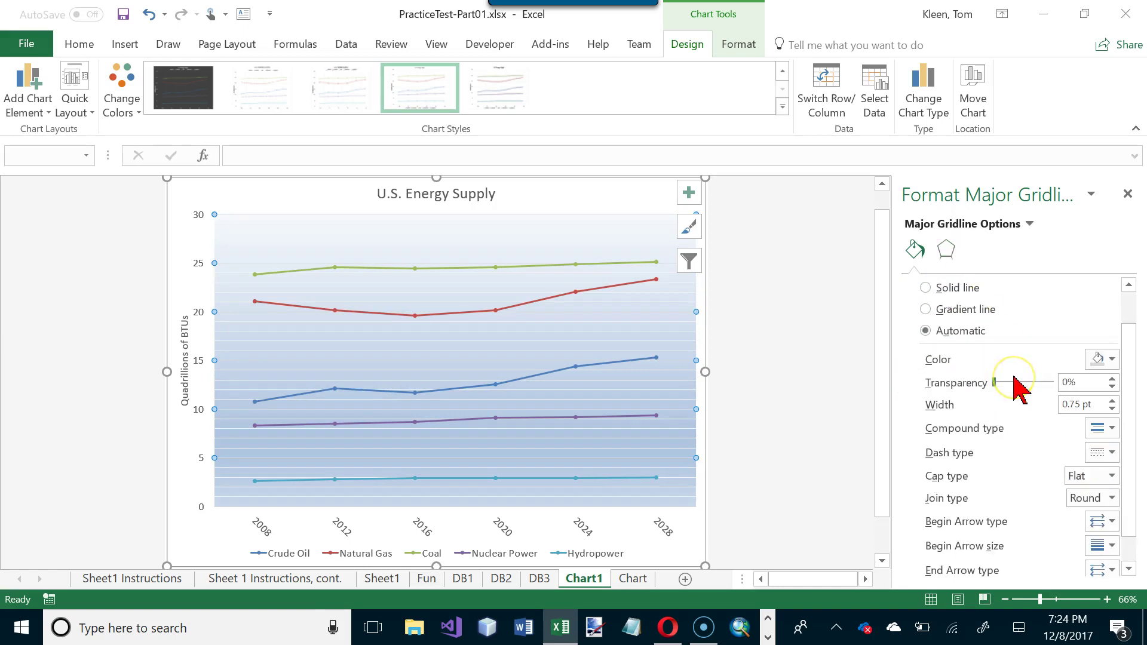
scroll(1022, 389, up, 1)
click(946, 249)
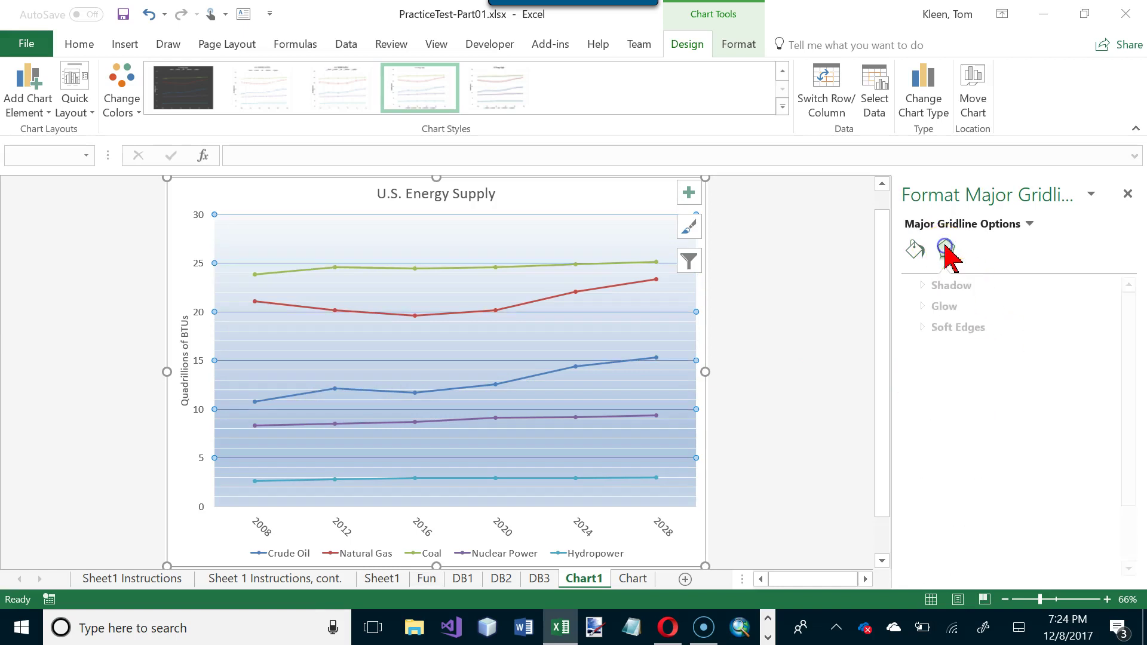
click(915, 250)
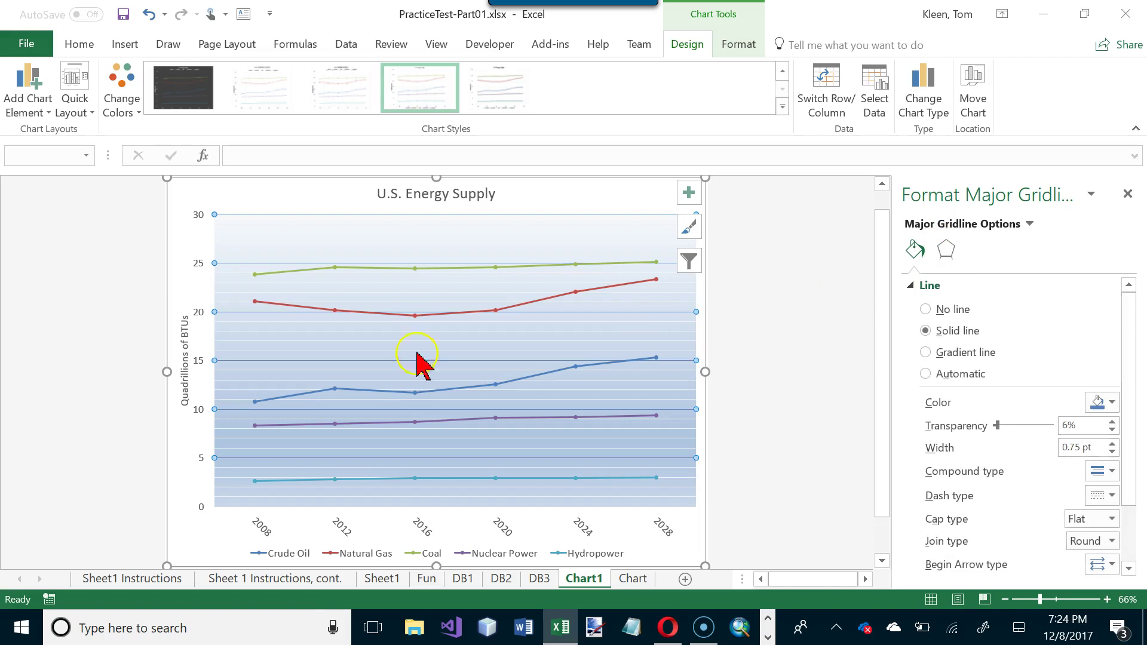
- Compare the line formatting of the vertical axis's major gridlines with that of its minor gridlines
right_click(197, 266)
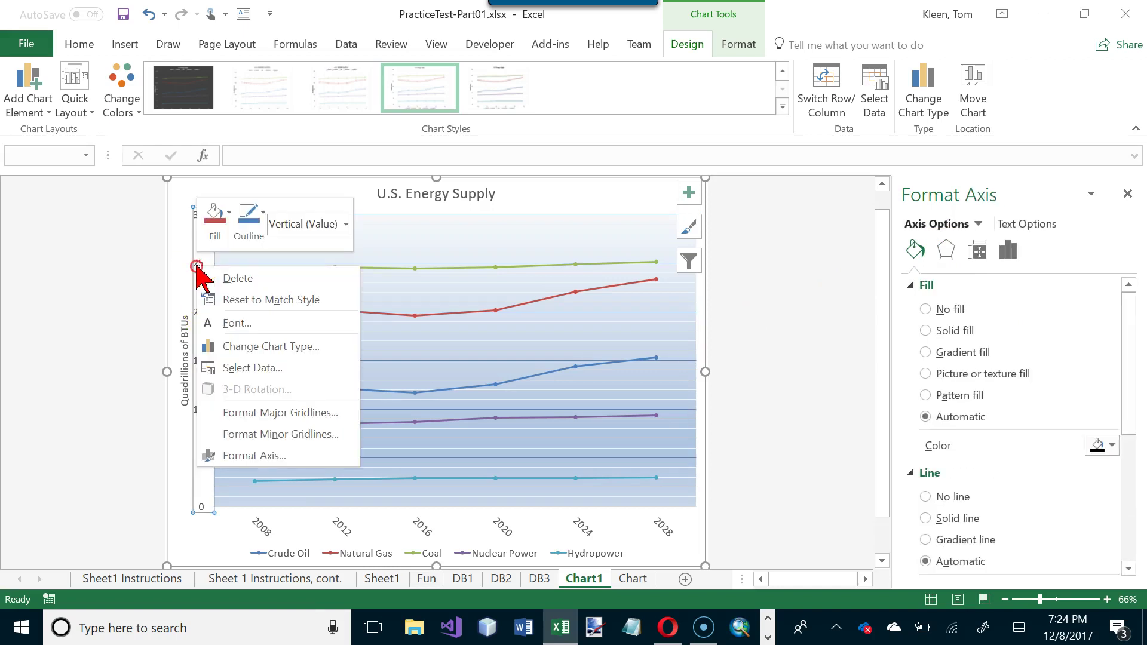
click(260, 413)
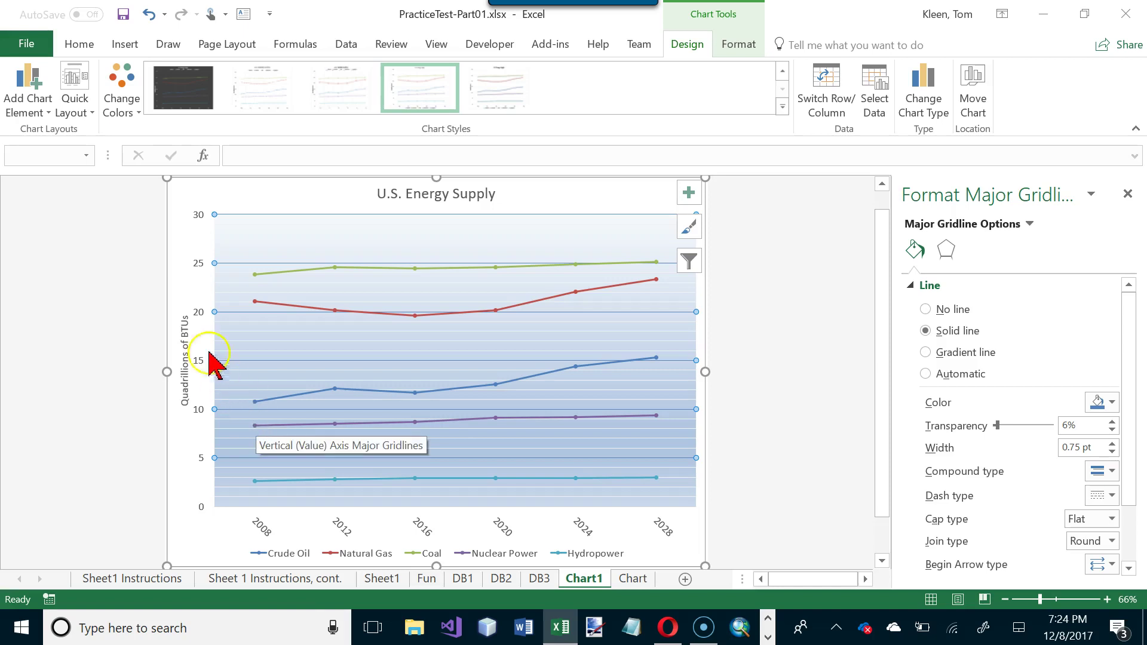
click(198, 313)
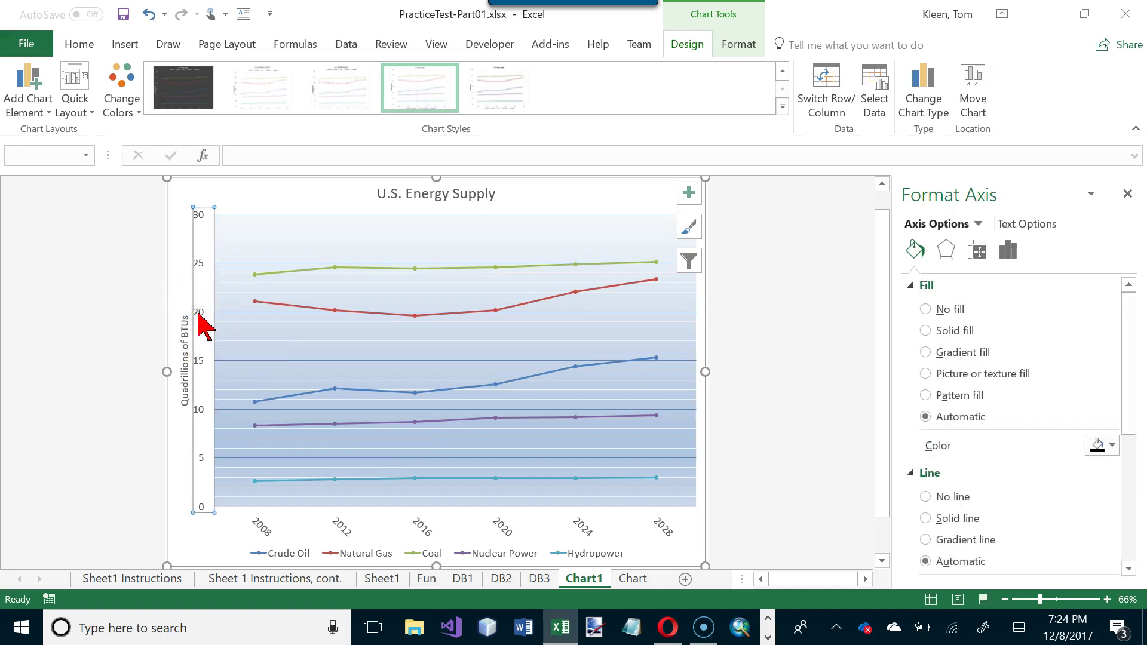
right_click(199, 313)
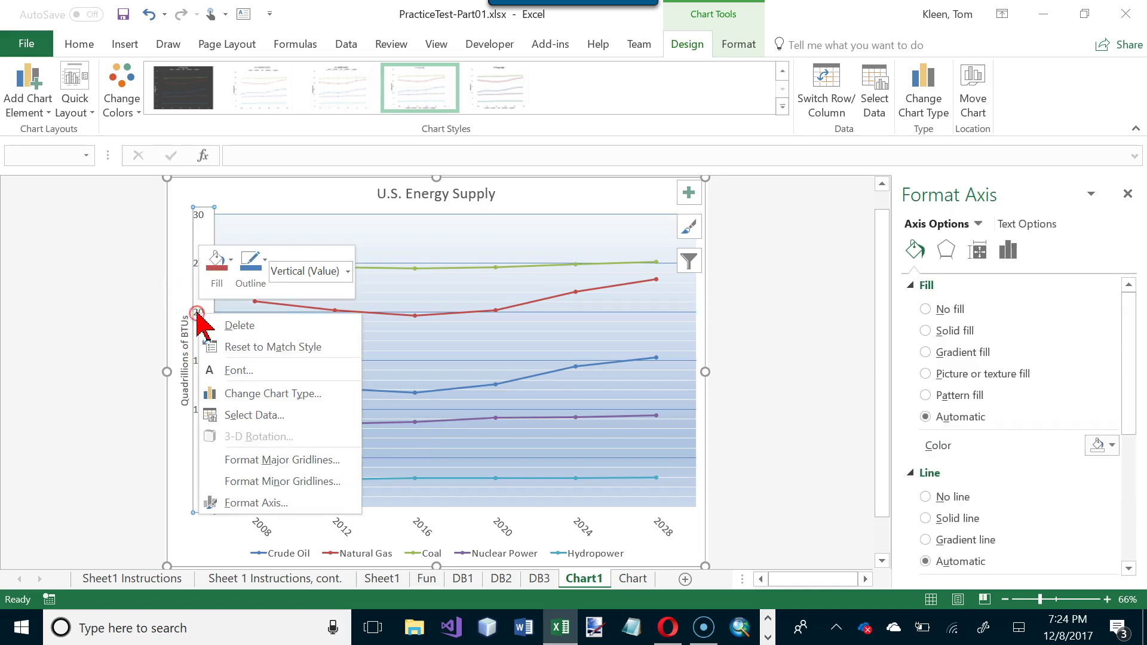
click(248, 481)
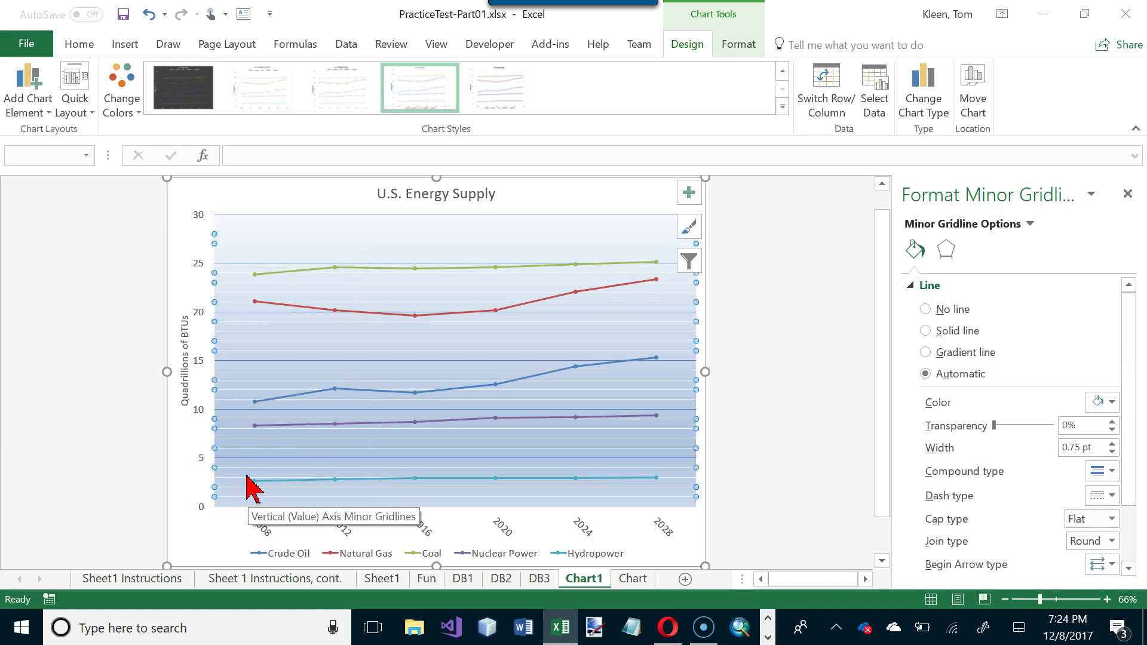
- Open the vertical axis's formatting options and its minor unit value for editing
right_click(234, 312)
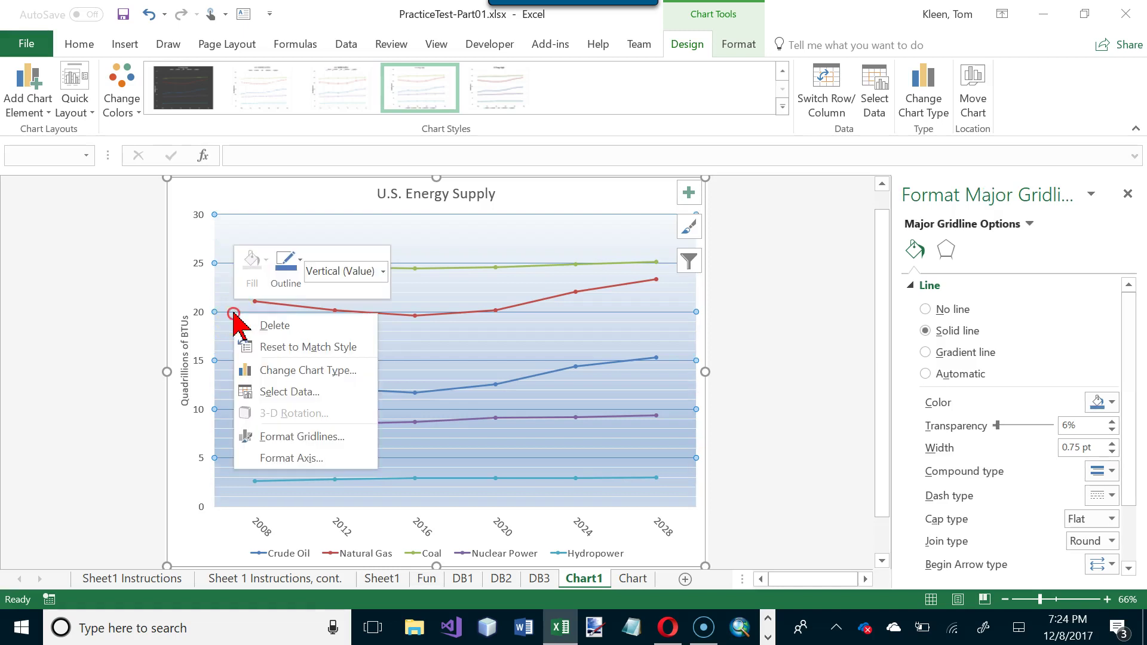
click(301, 459)
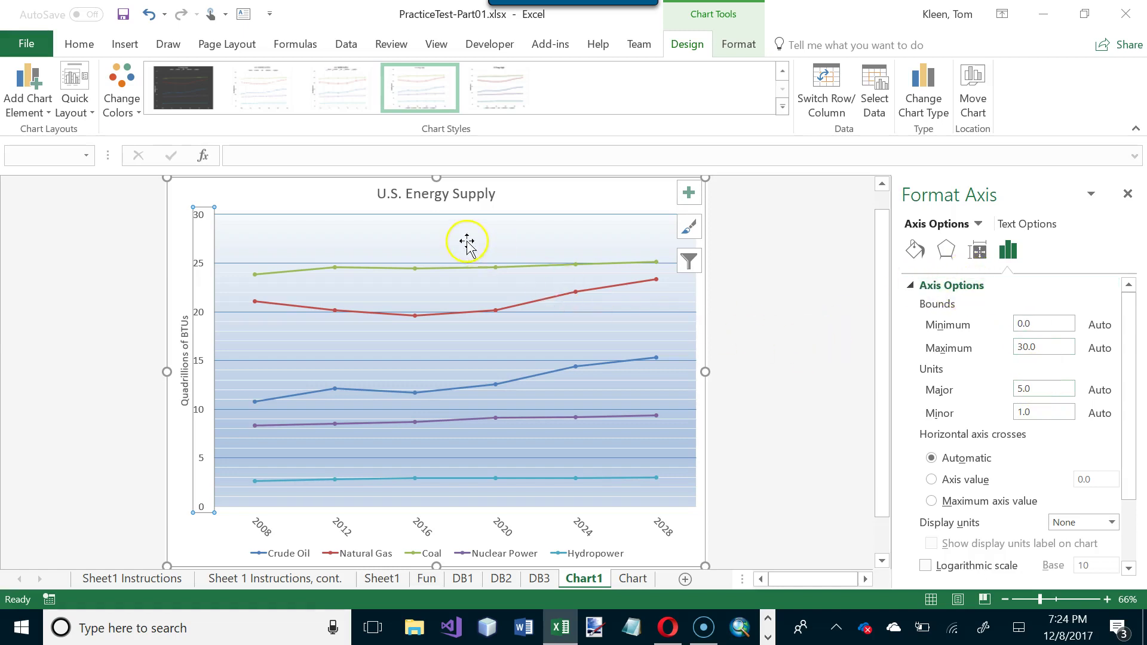
click(1047, 412)
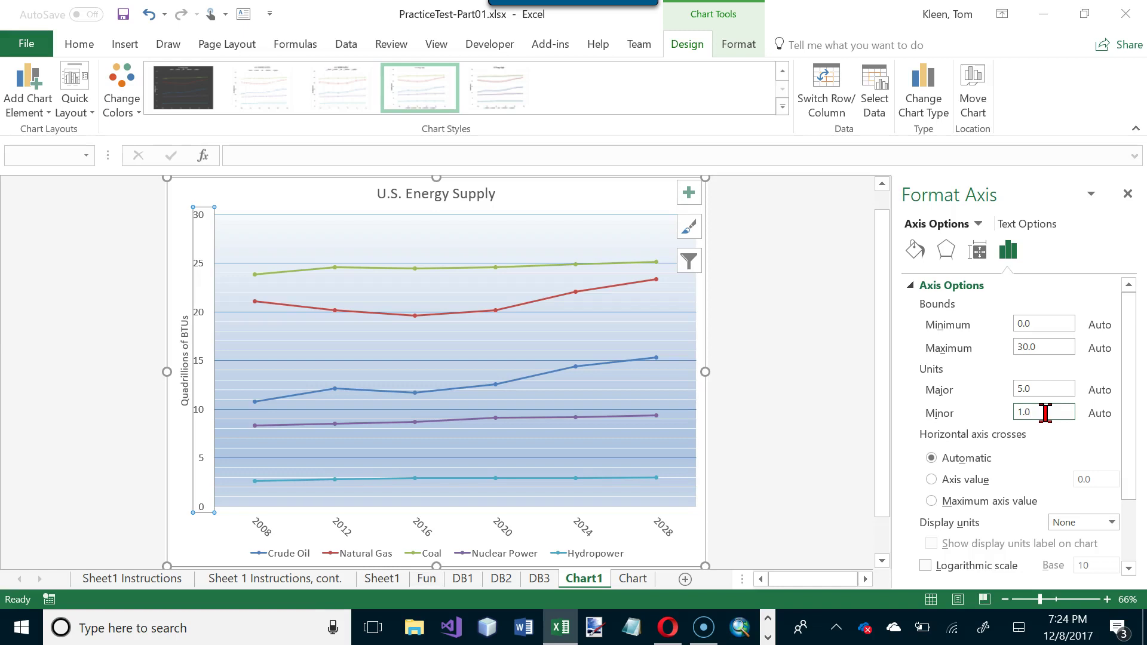
click(1039, 410)
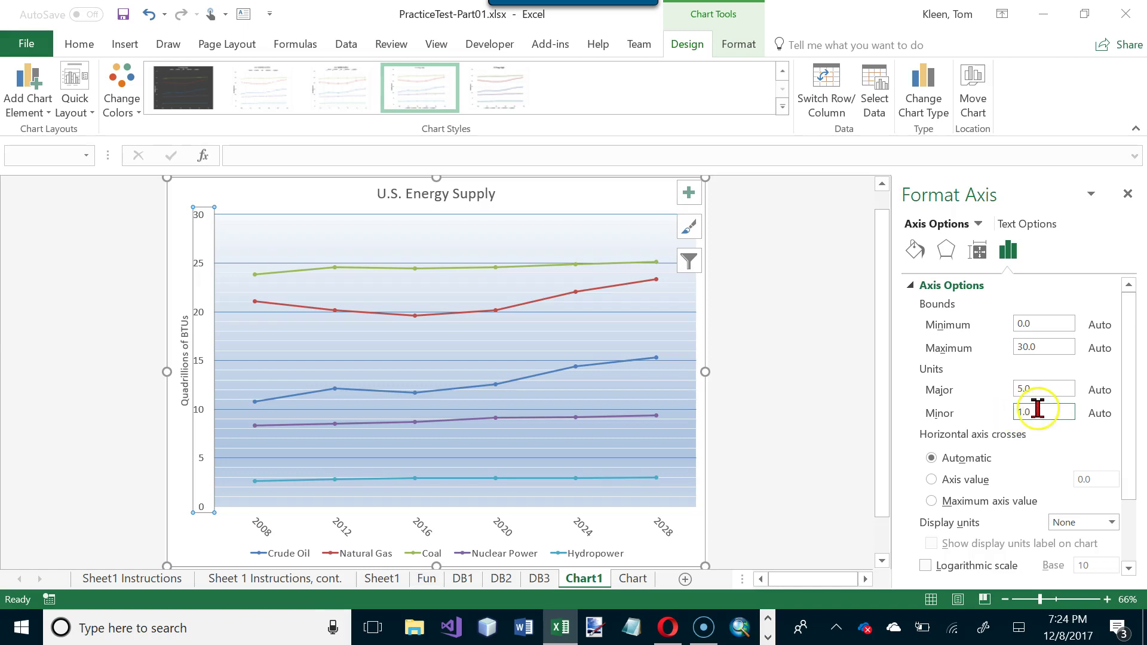